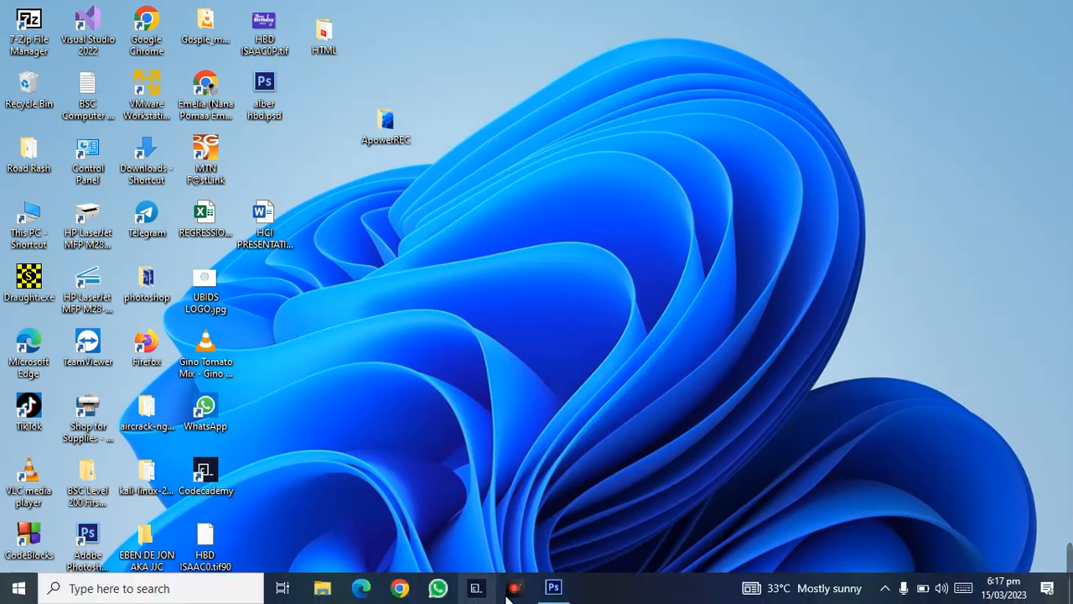
Switch to Photoshop and start a new document named "Projec 15".
click(555, 588)
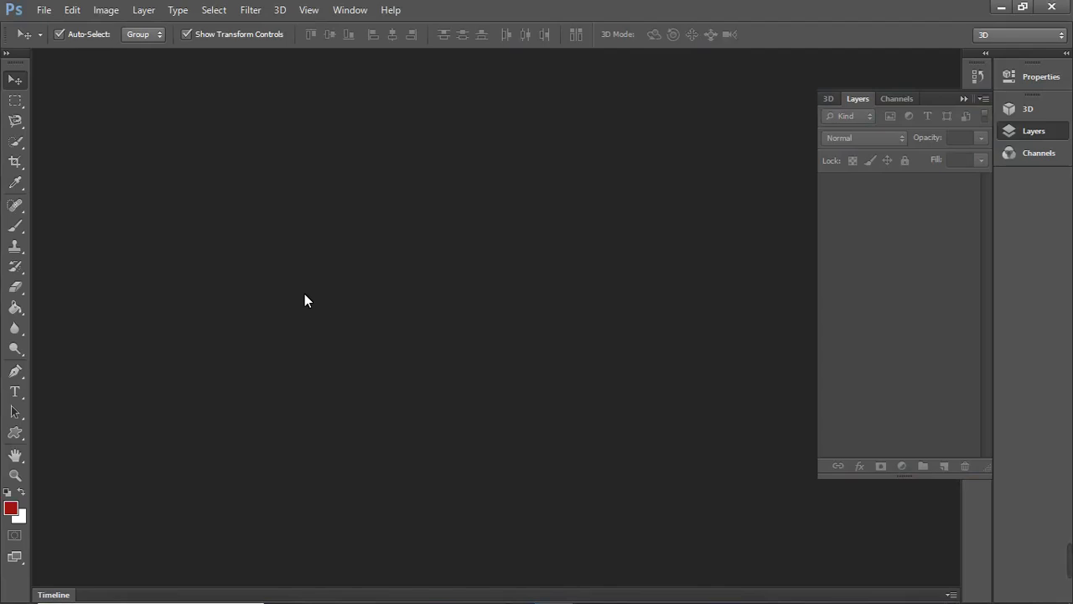
click(42, 10)
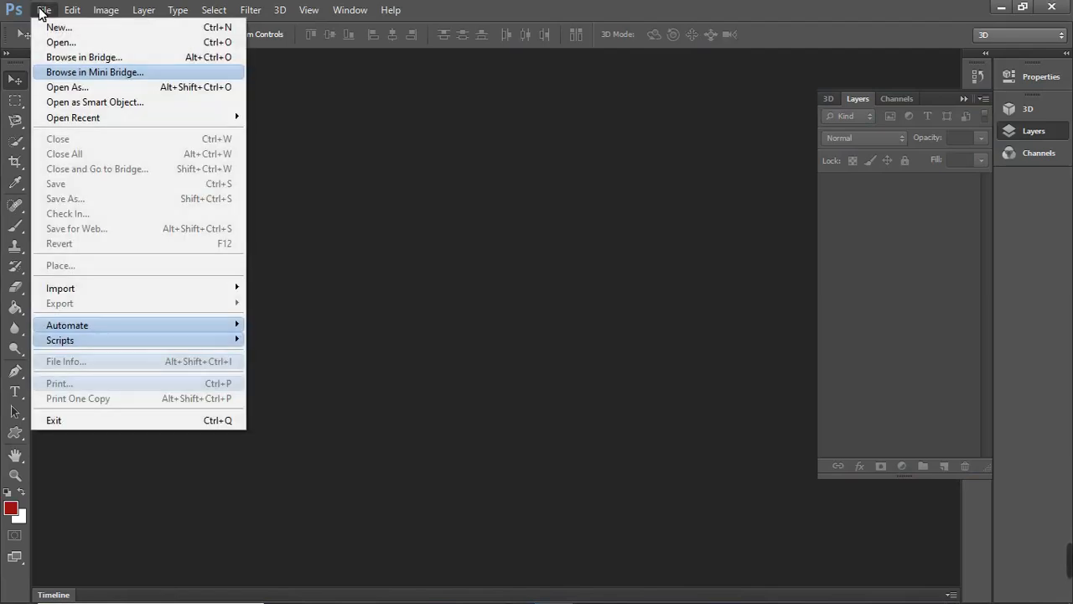
click(68, 27)
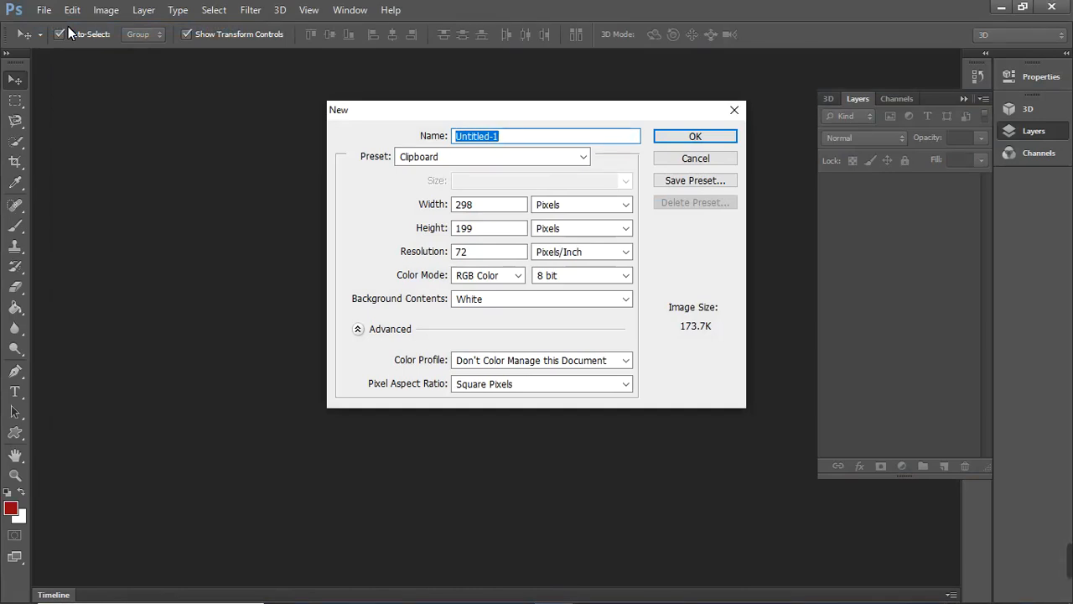
text(P)
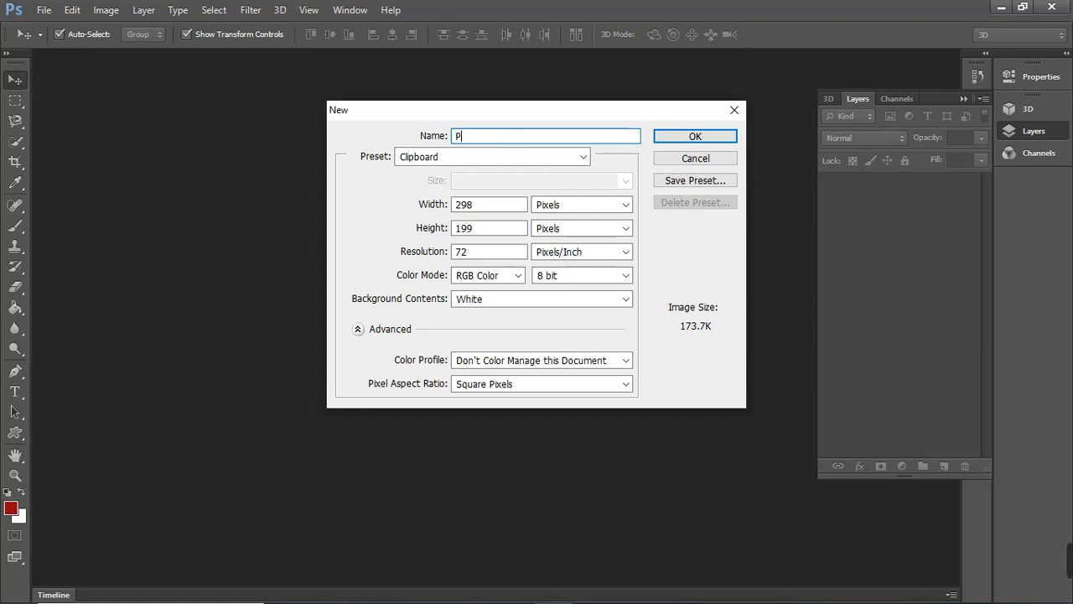
text(rojec)
key(BackSpace)
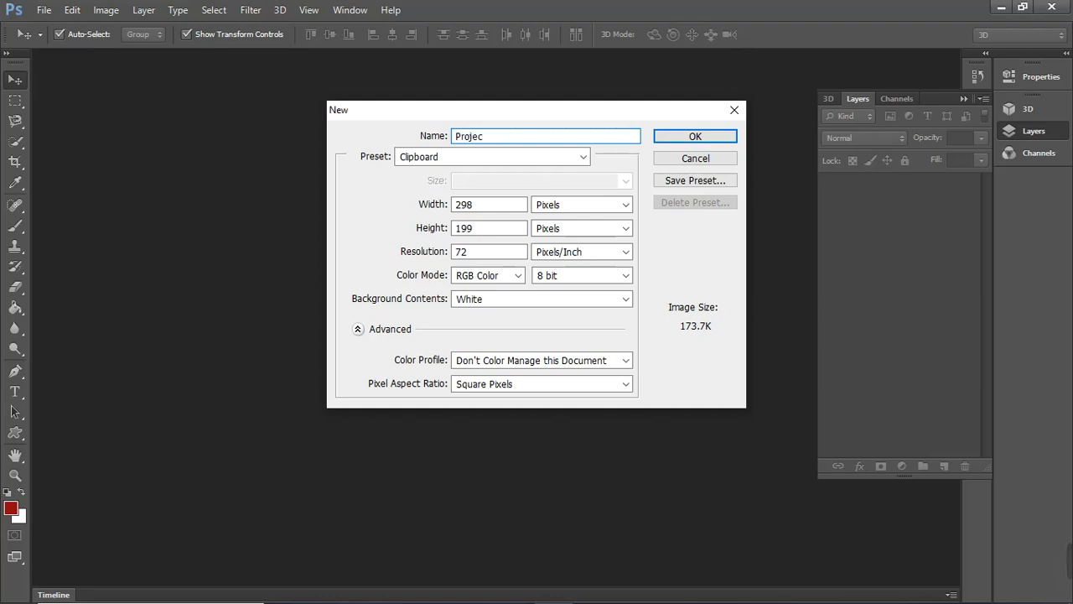
text(16)
key(BackSpace)
text(5)
Create the document from the Photo preset at 3 x 2 inches with the resolution set to 400 pixels/inch.
click(582, 159)
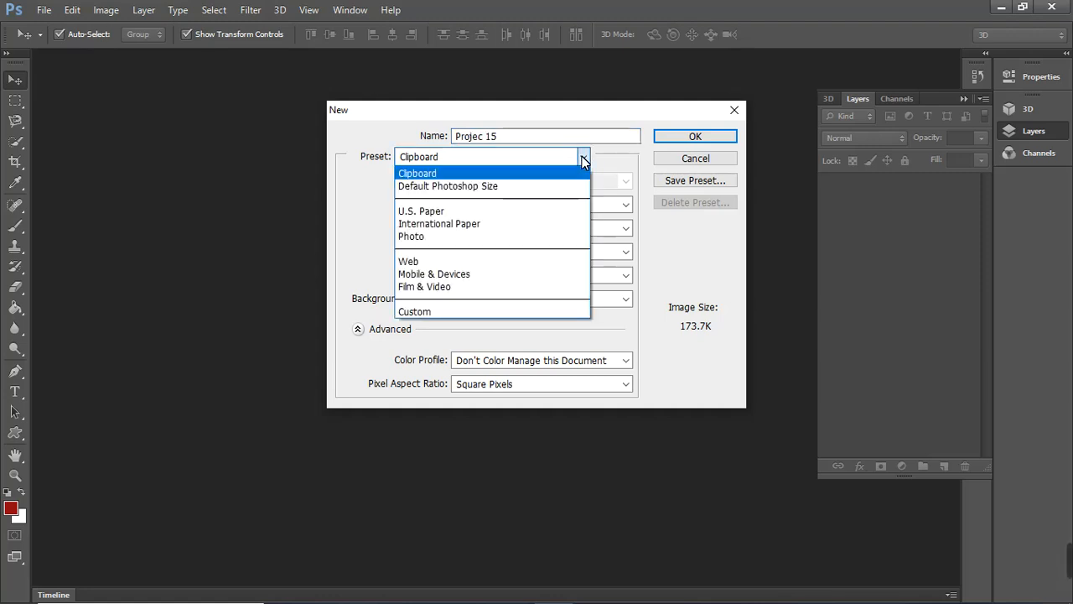
click(475, 236)
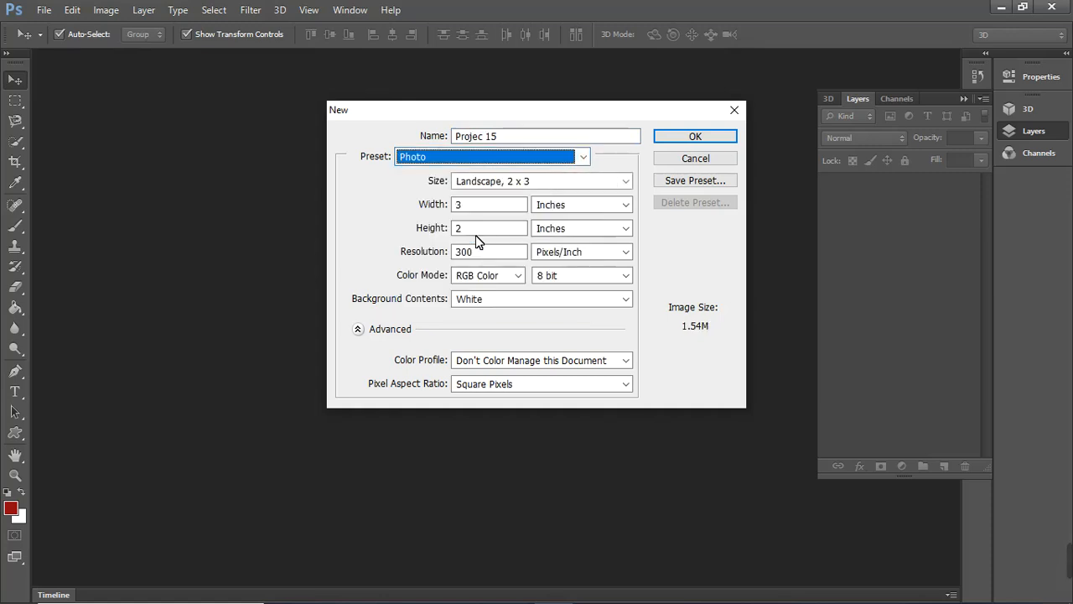
click(517, 258)
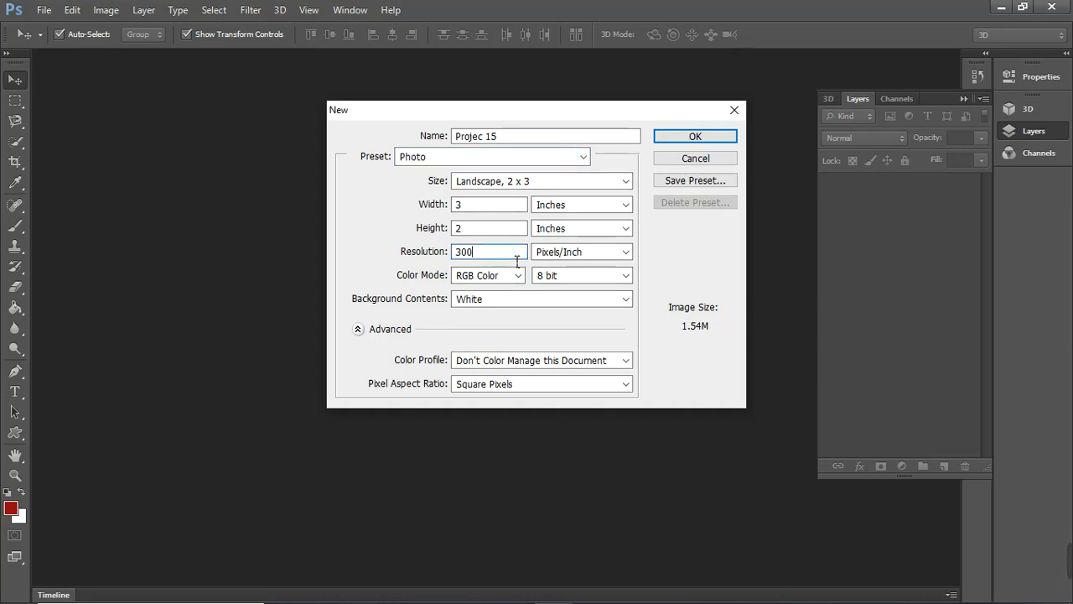
key(BackSpace)
key(BackSpace)
key(BackSpace)
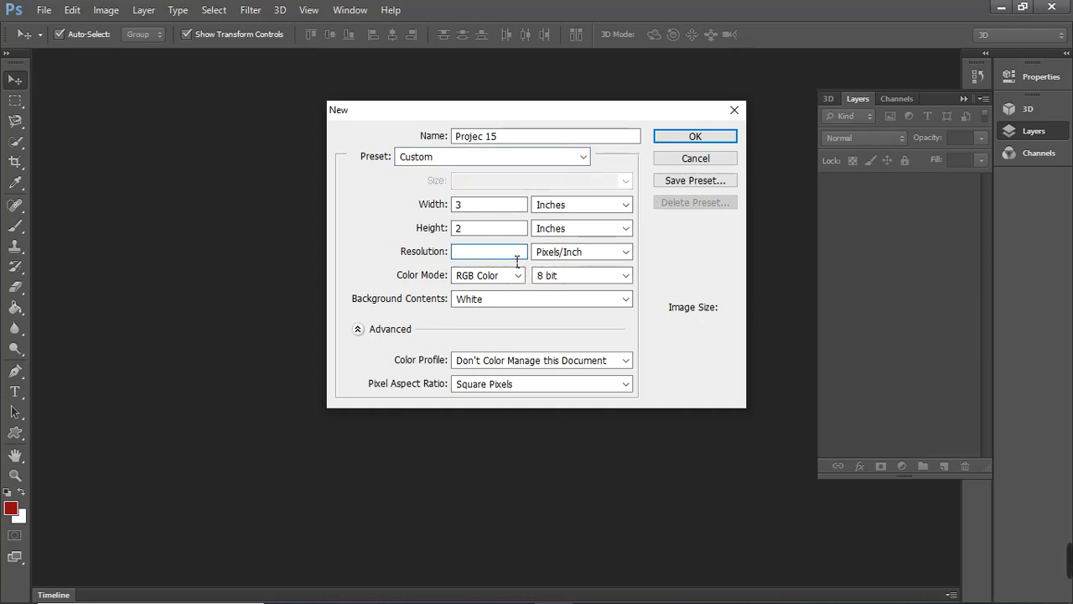
text(400)
click(689, 138)
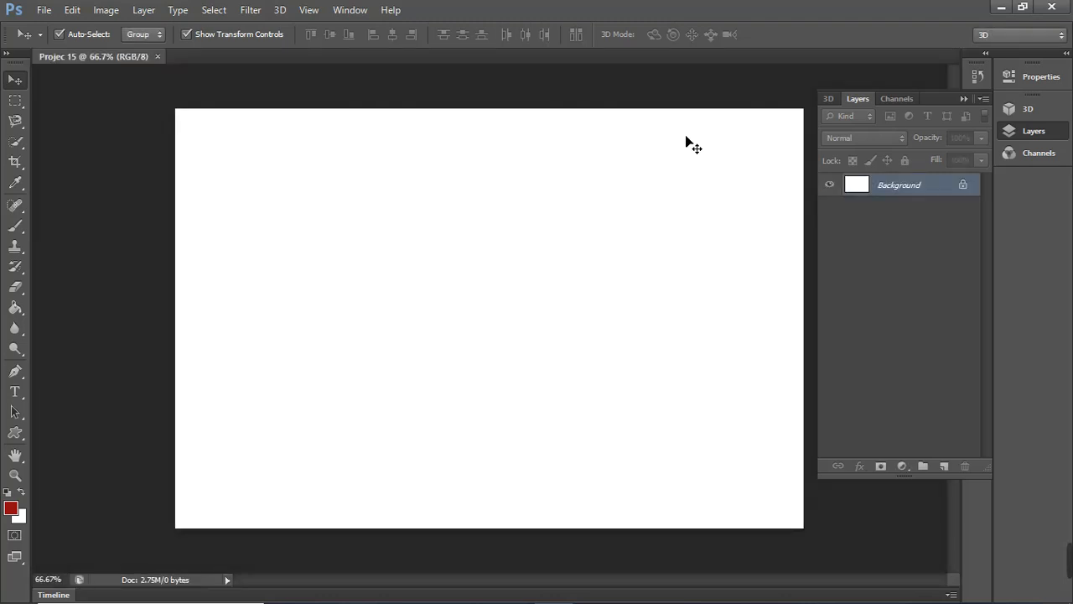
Convert the locked Background into a regular layer, keeping the default name Layer 0.
double_click(967, 190)
key(Return)
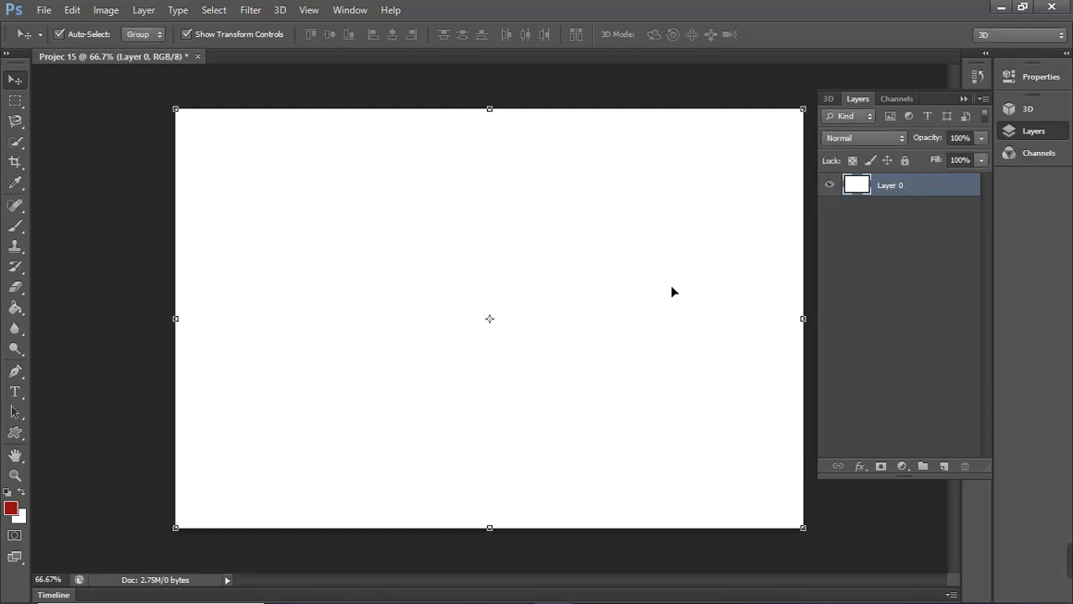
click(903, 466)
click(945, 126)
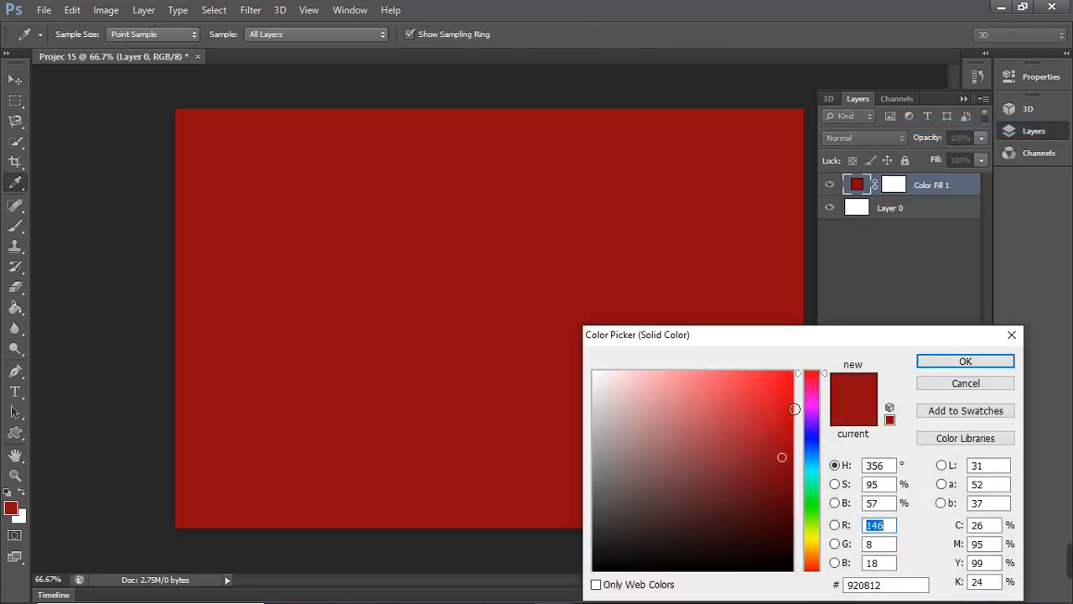
click(778, 398)
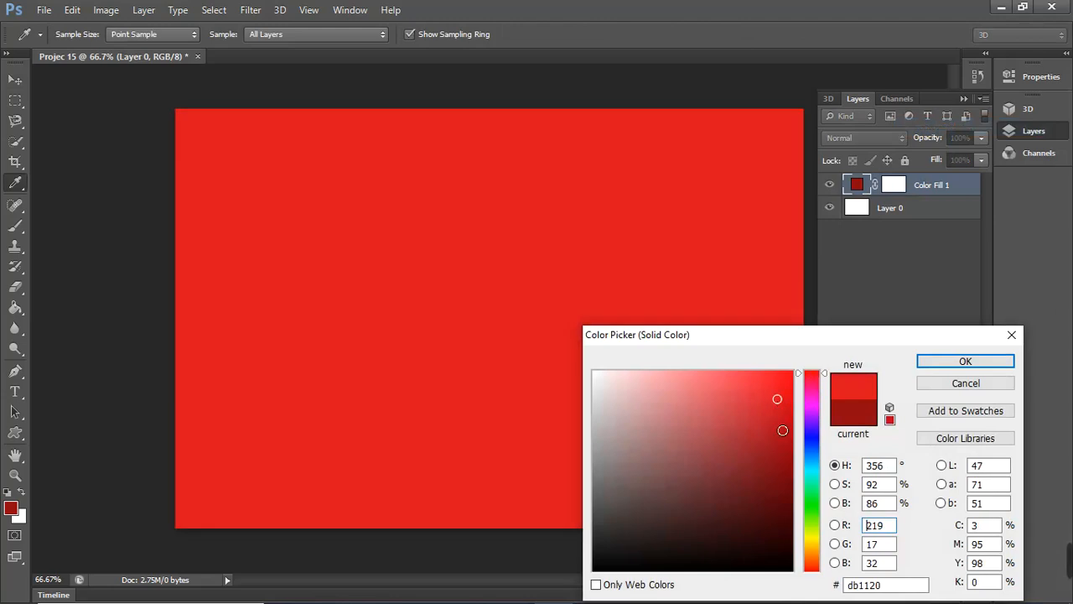
click(778, 557)
click(815, 465)
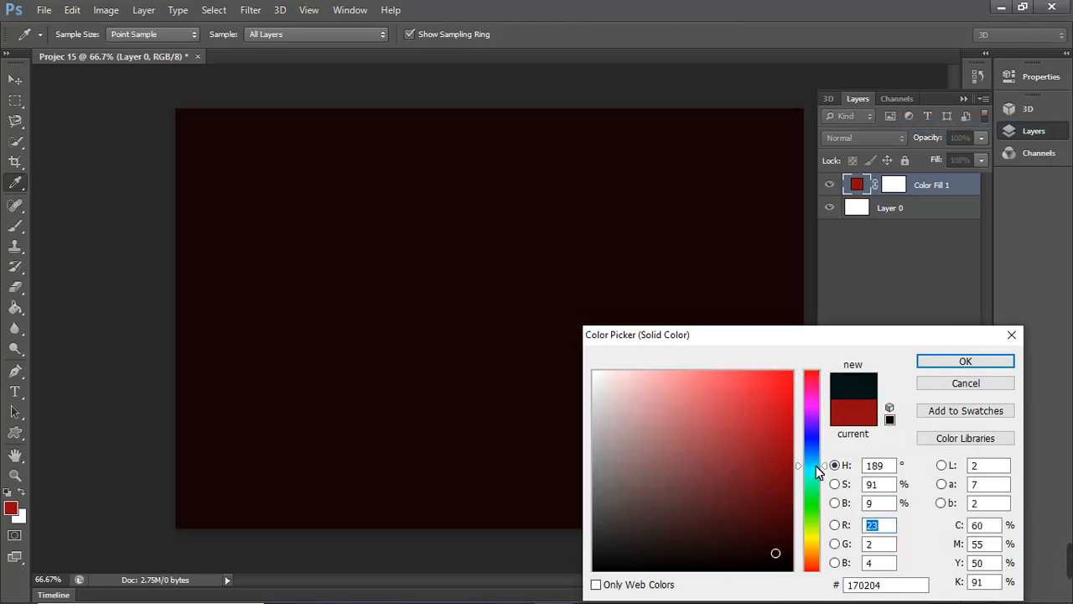
click(791, 395)
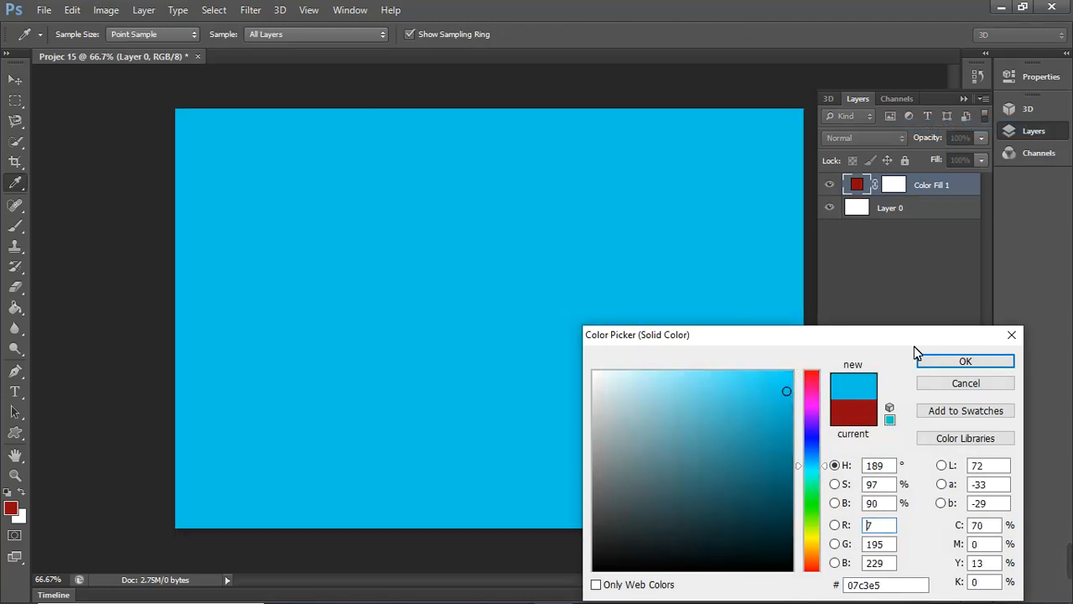
click(1012, 334)
key(v)
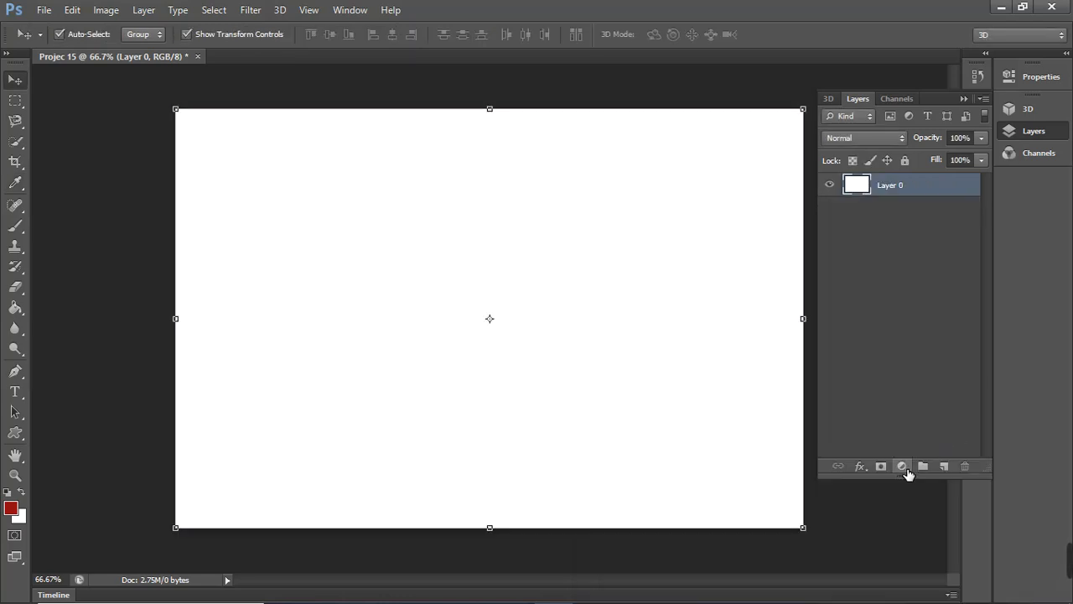
Add a Solid Color fill layer in dark blue (081b92) above Layer 0.
click(903, 468)
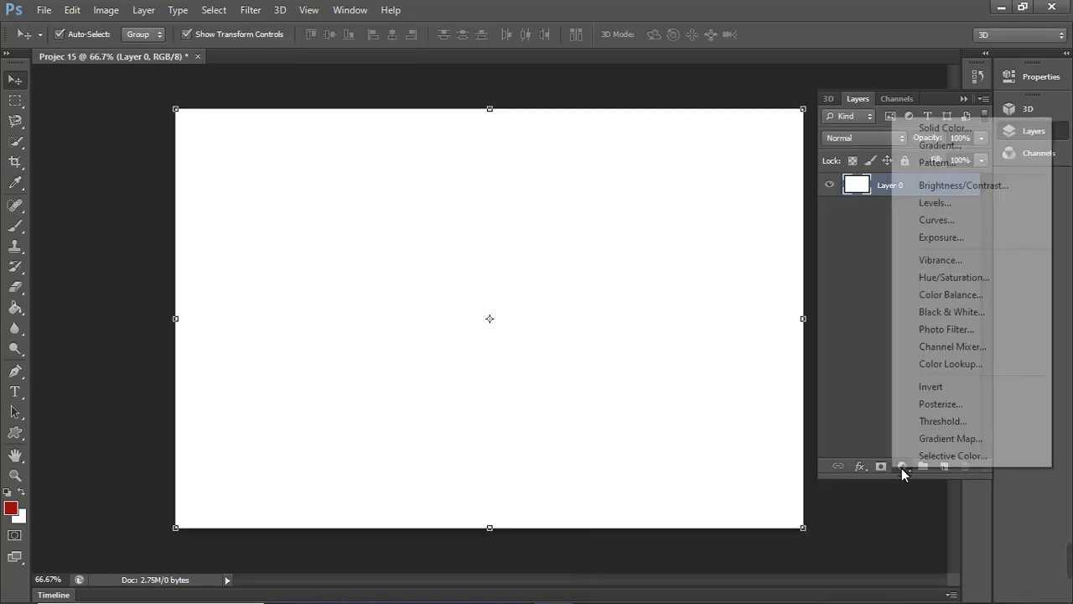
click(929, 132)
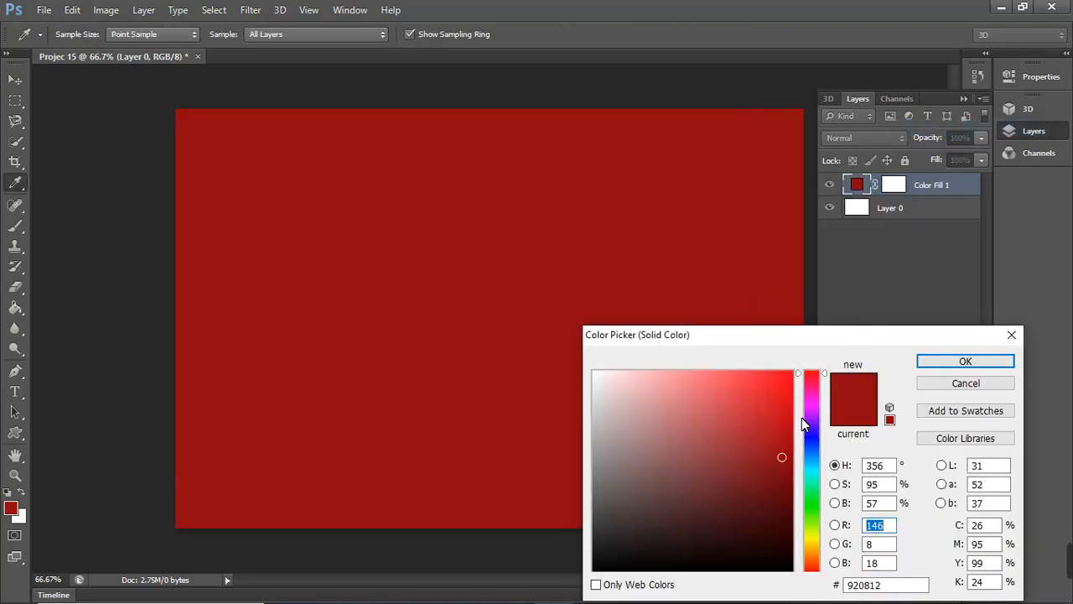
click(808, 431)
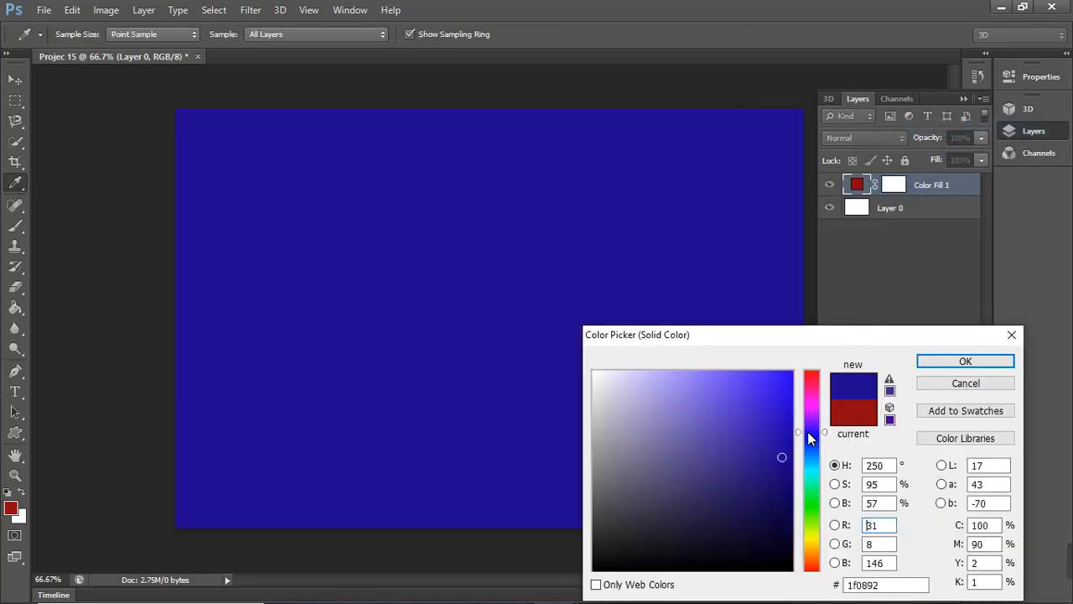
click(808, 442)
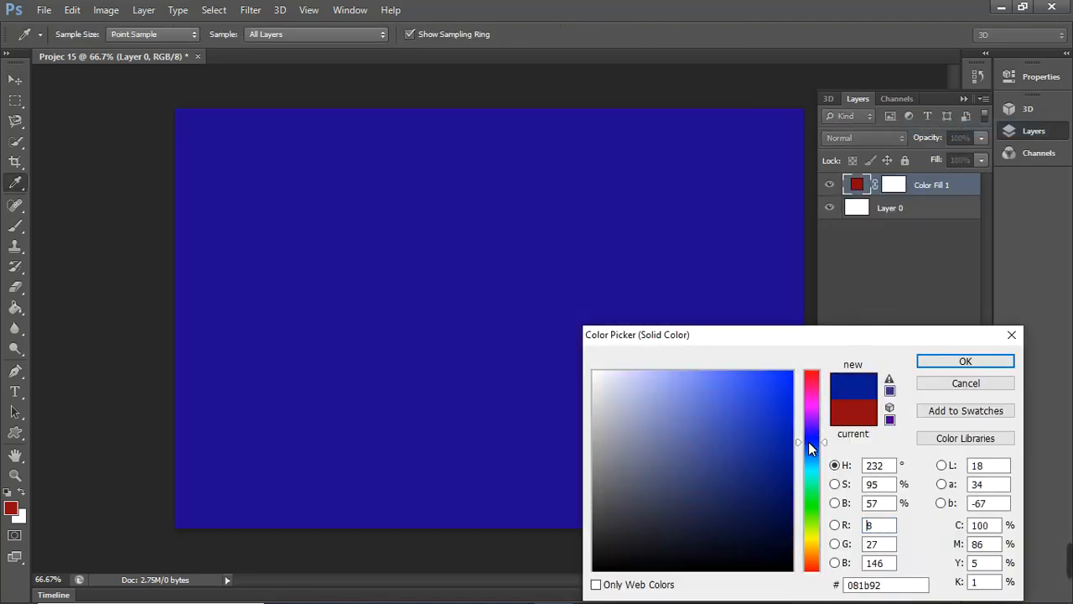
click(966, 361)
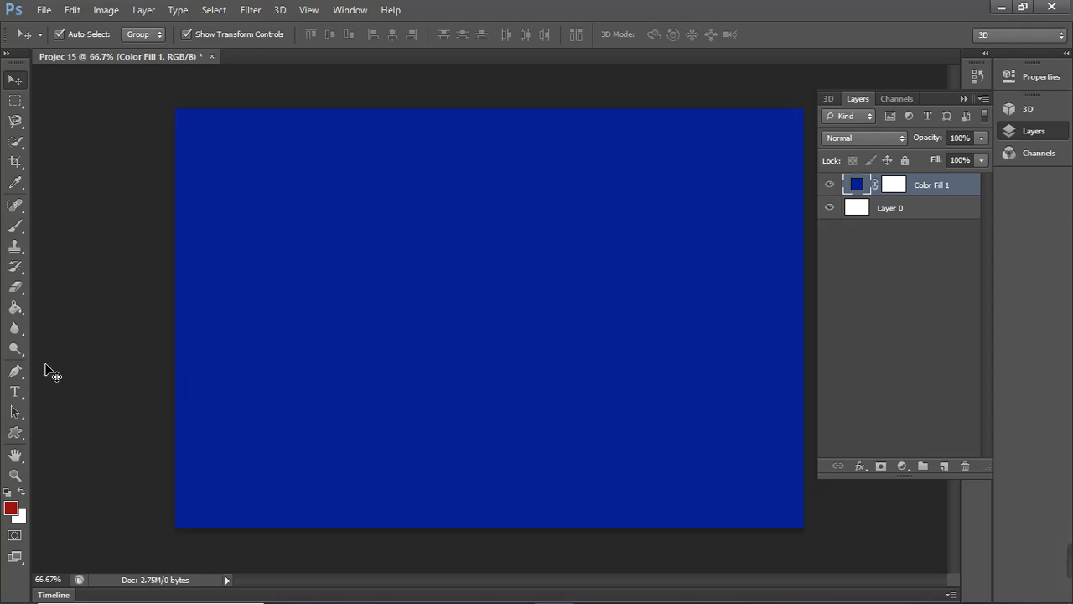
Draw a circle about 427 px in diameter in the lower middle of the canvas with the Ellipse Tool.
click(15, 433)
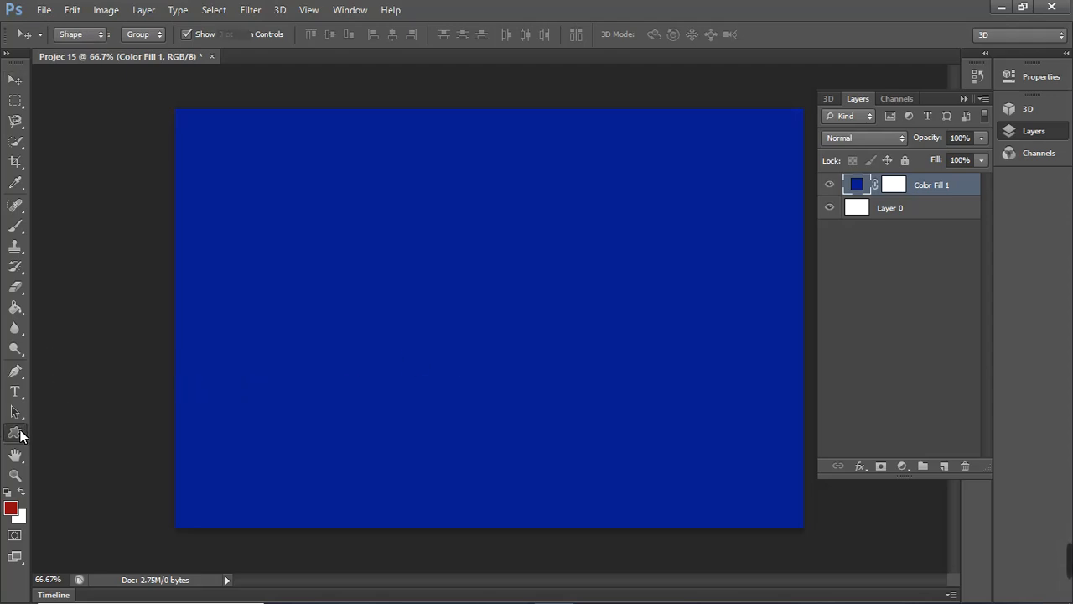
right_click(15, 433)
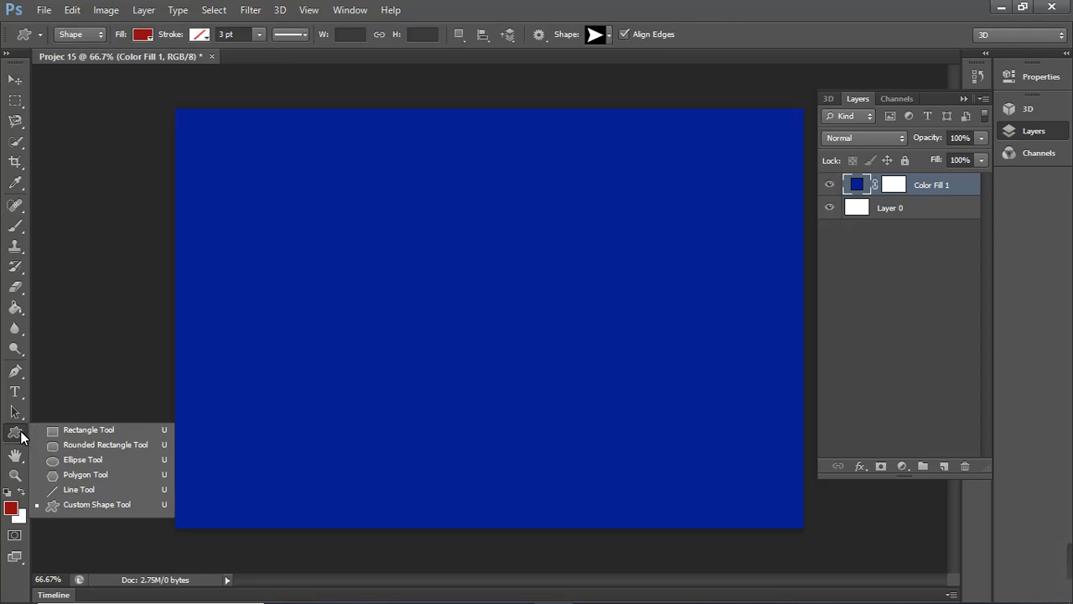
click(103, 460)
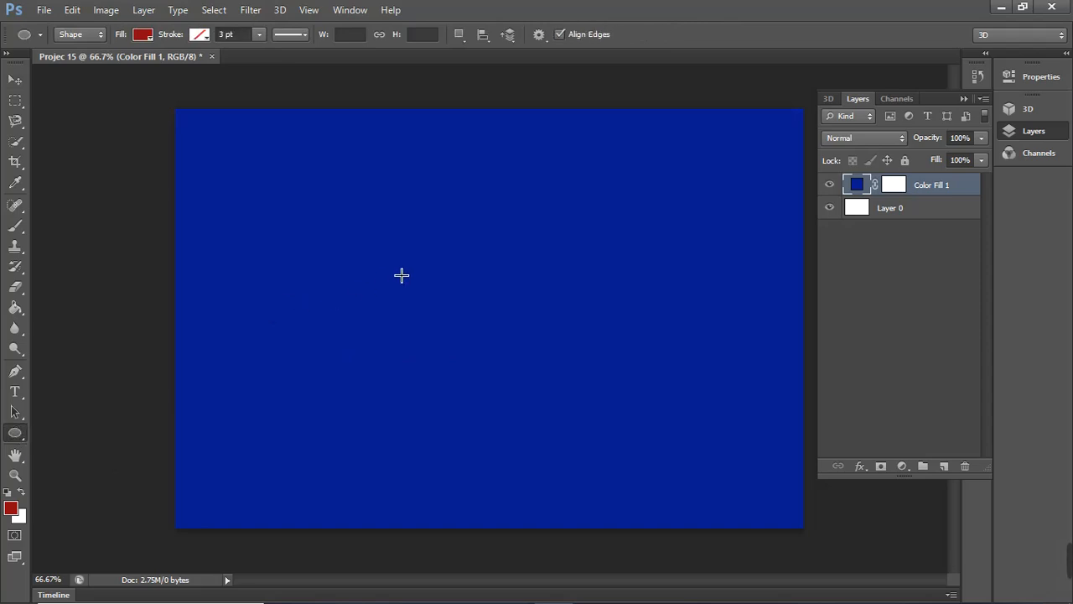
drag(401, 275, 770, 498)
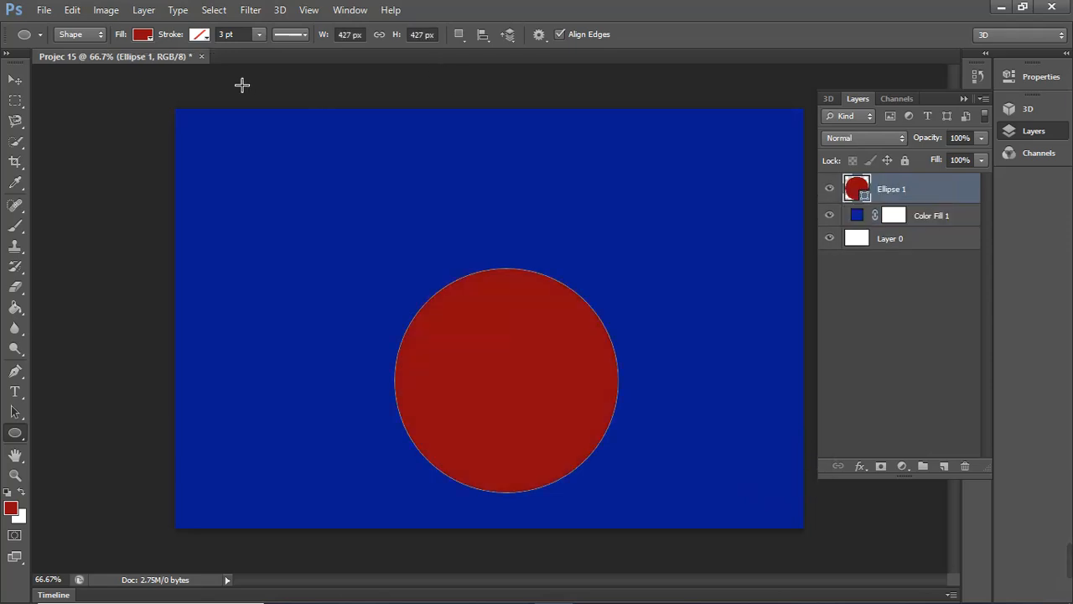
Give the circle a white fill and a black stroke.
click(144, 36)
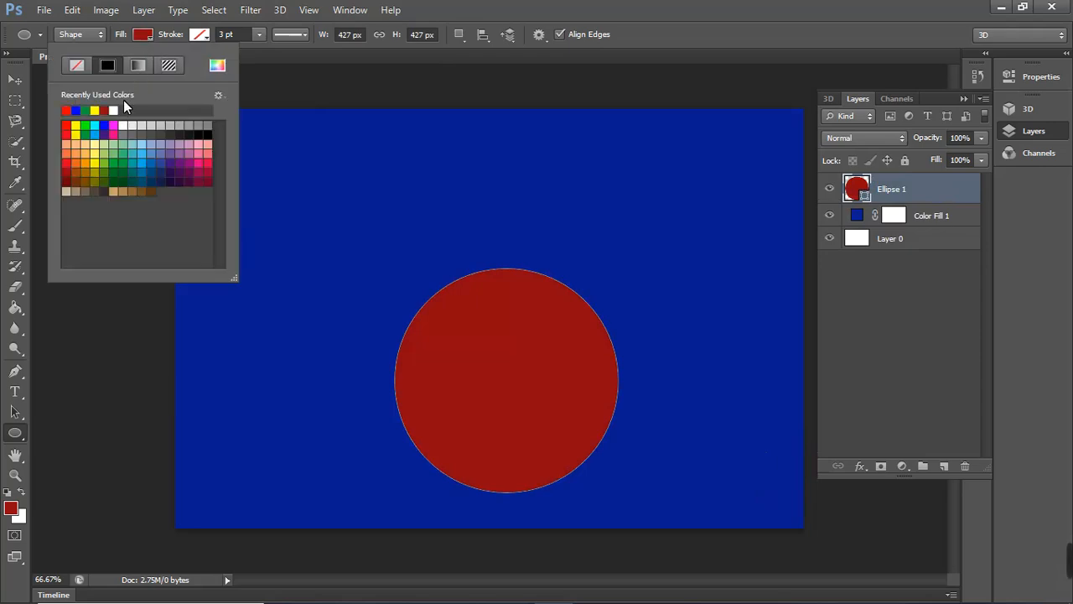
click(114, 112)
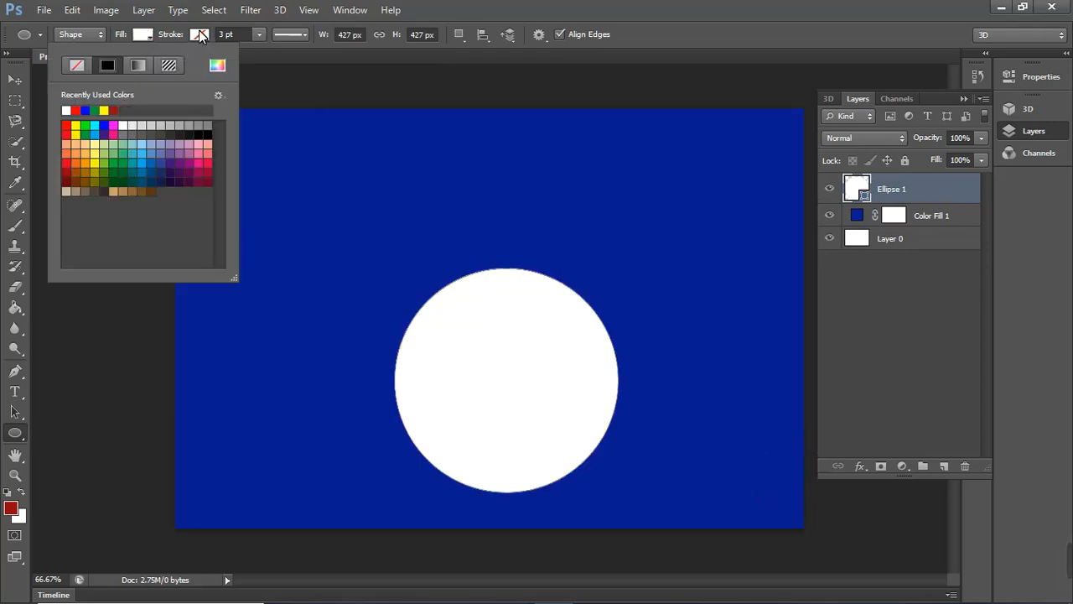
click(204, 34)
click(204, 35)
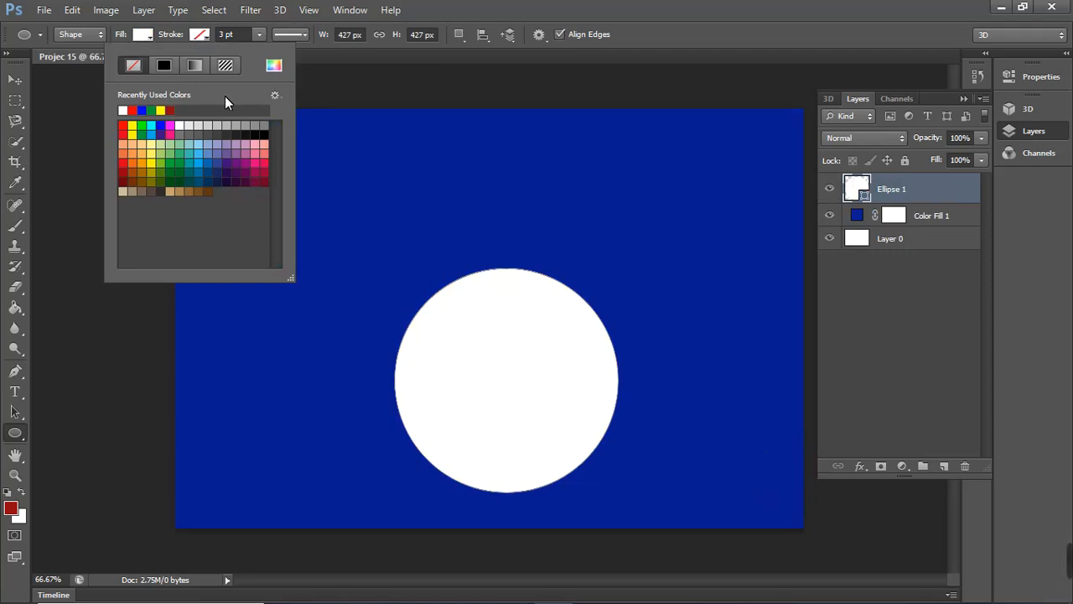
click(260, 135)
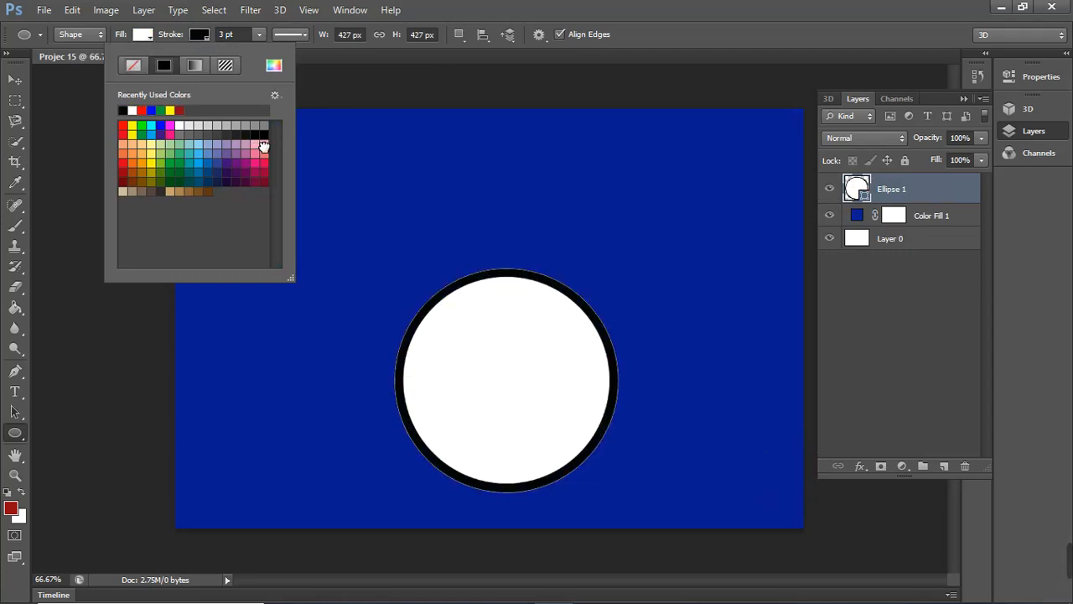
Reduce the circle's stroke width to about 1.27 pt.
click(257, 35)
click(257, 34)
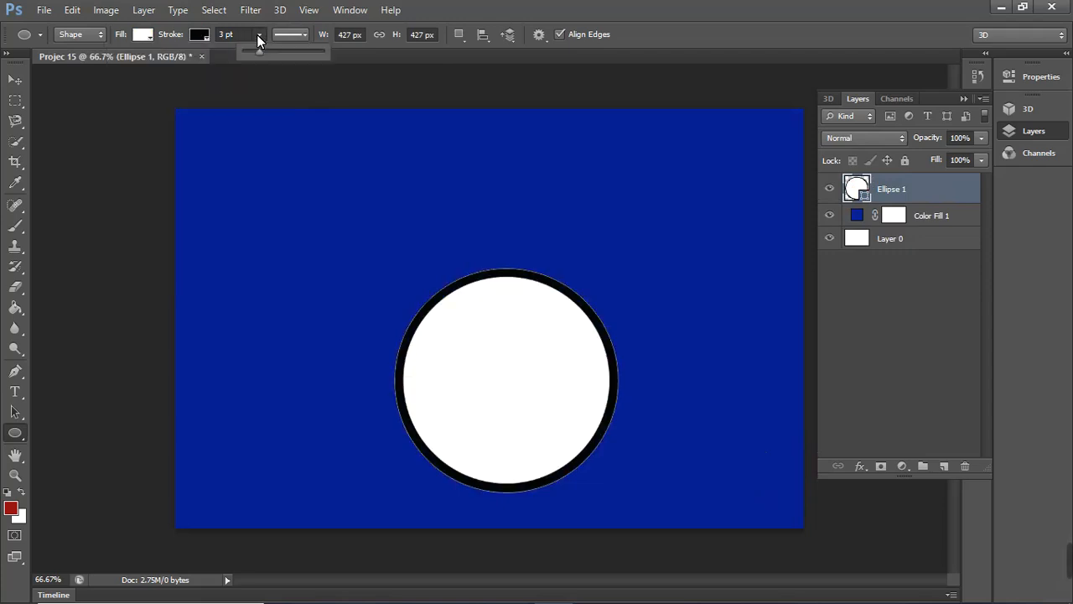
click(254, 50)
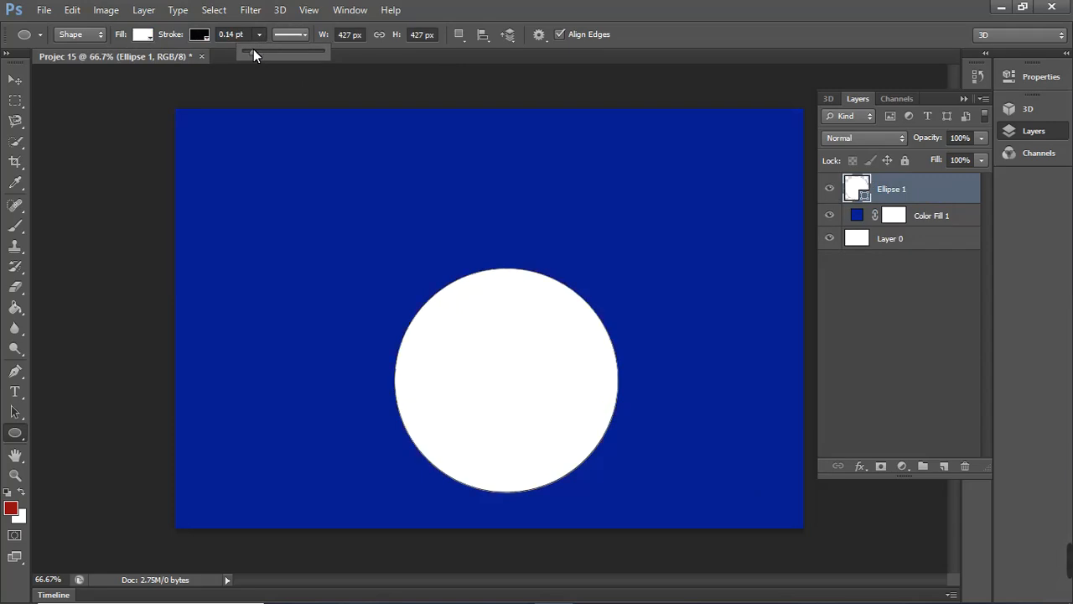
drag(255, 50, 257, 50)
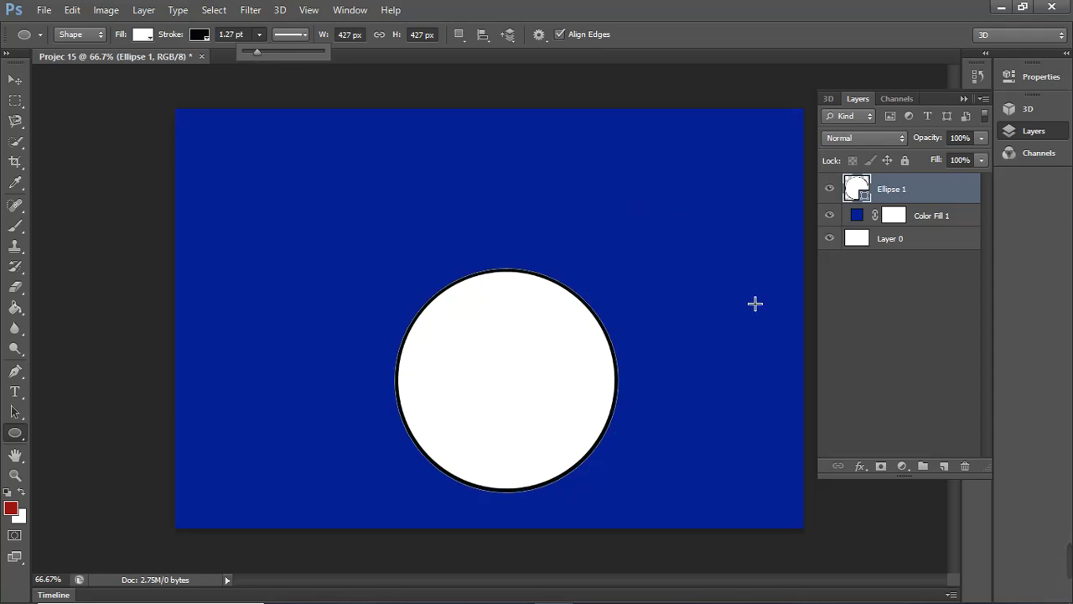
Move the circle up and slightly left toward the canvas centre, then select the blue fill layer.
key(v)
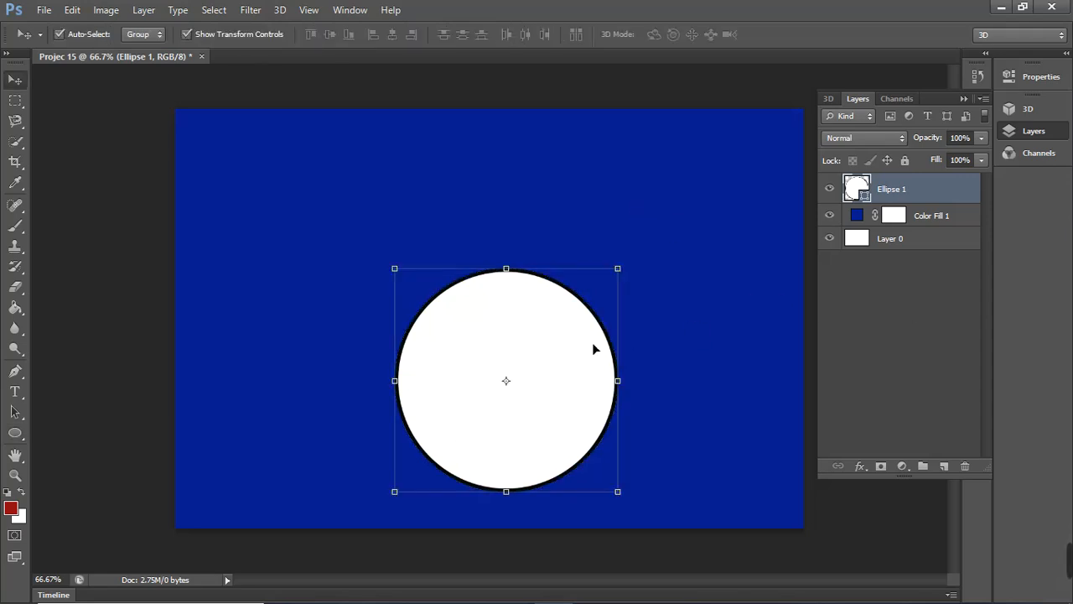
drag(567, 322, 545, 268)
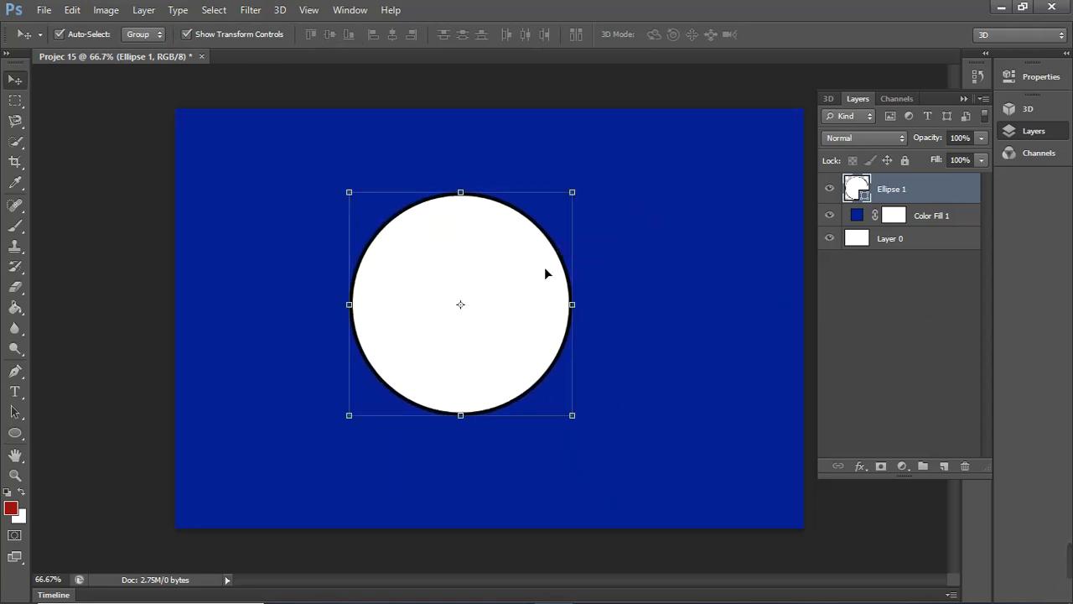
click(640, 263)
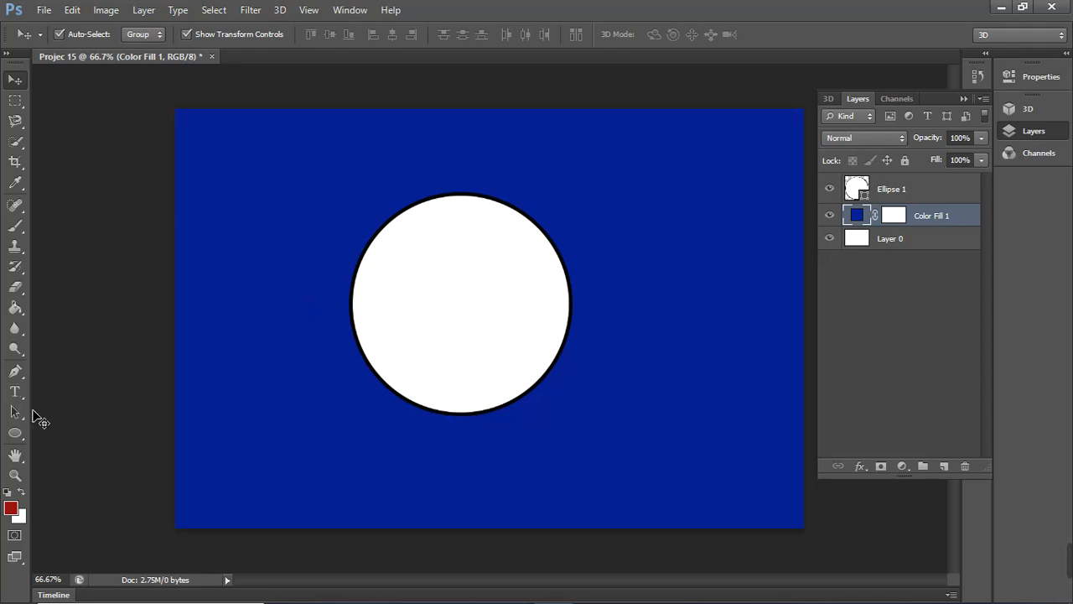
Duplicate the white circle's Ellipse 1 layer.
click(16, 432)
right_click(19, 435)
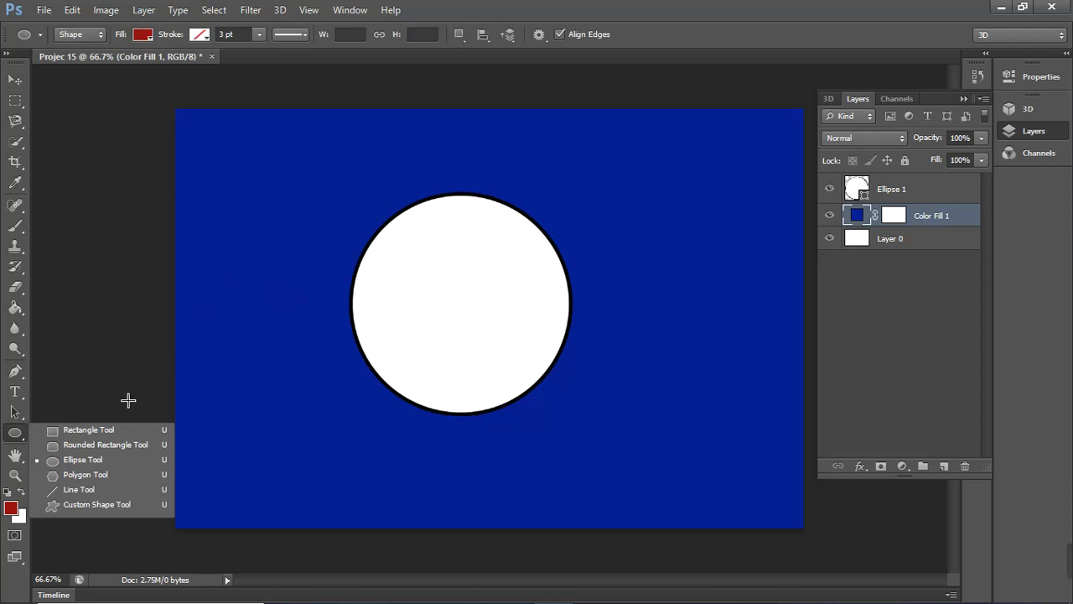
click(16, 433)
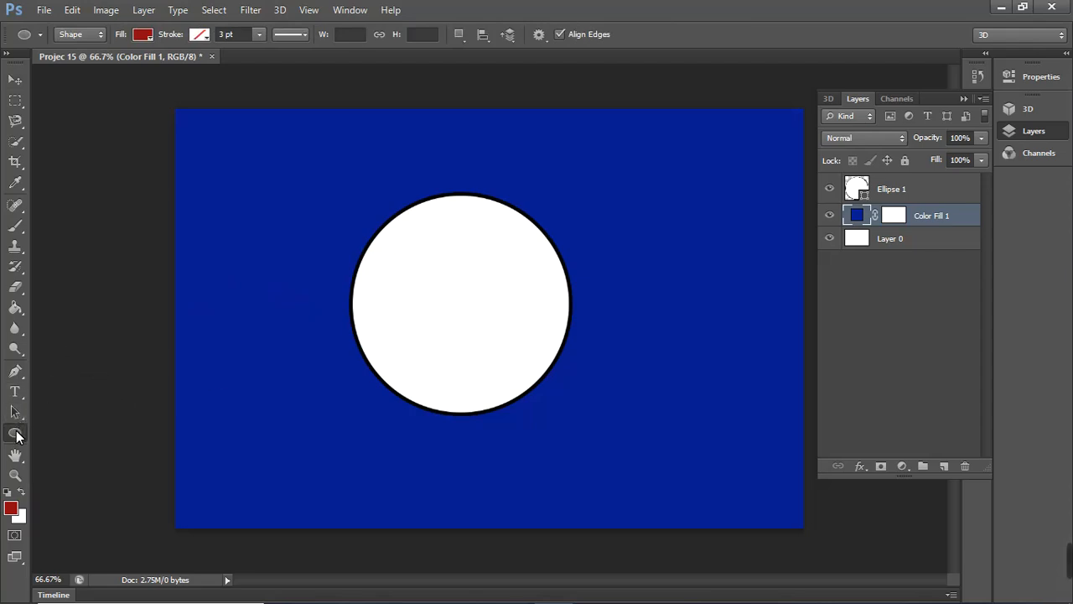
click(934, 199)
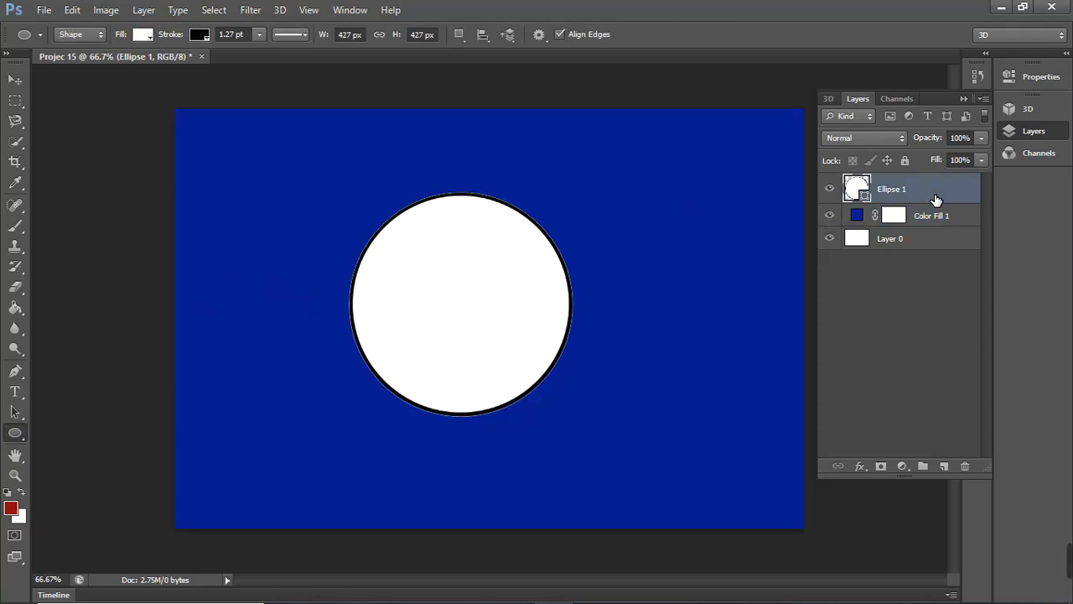
key(ctrl+j)
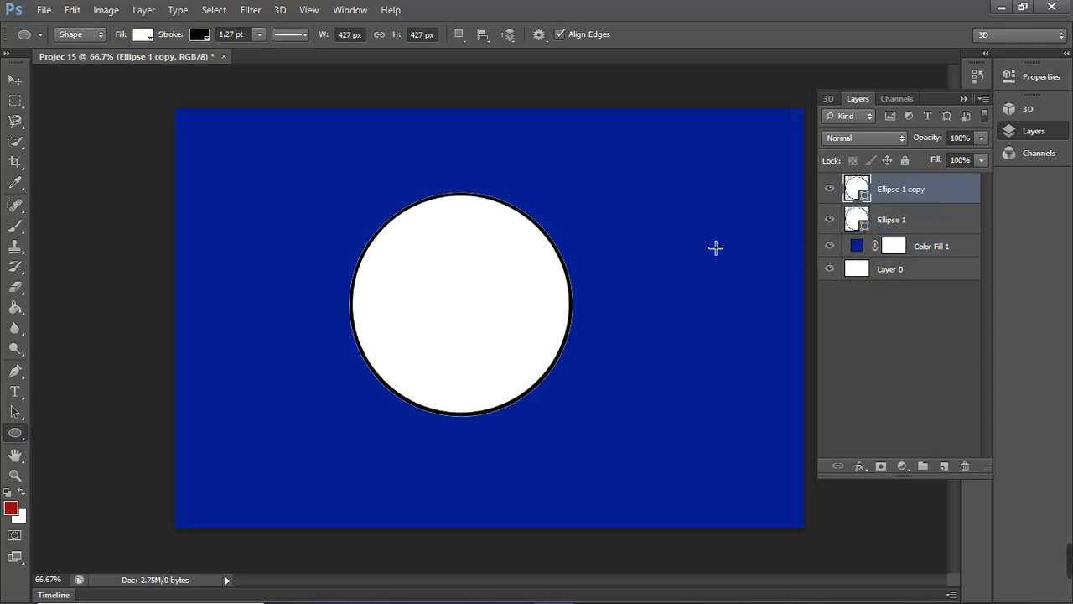
Scale the duplicated circle down to about 77.5% around its centre and apply the transform.
key(v)
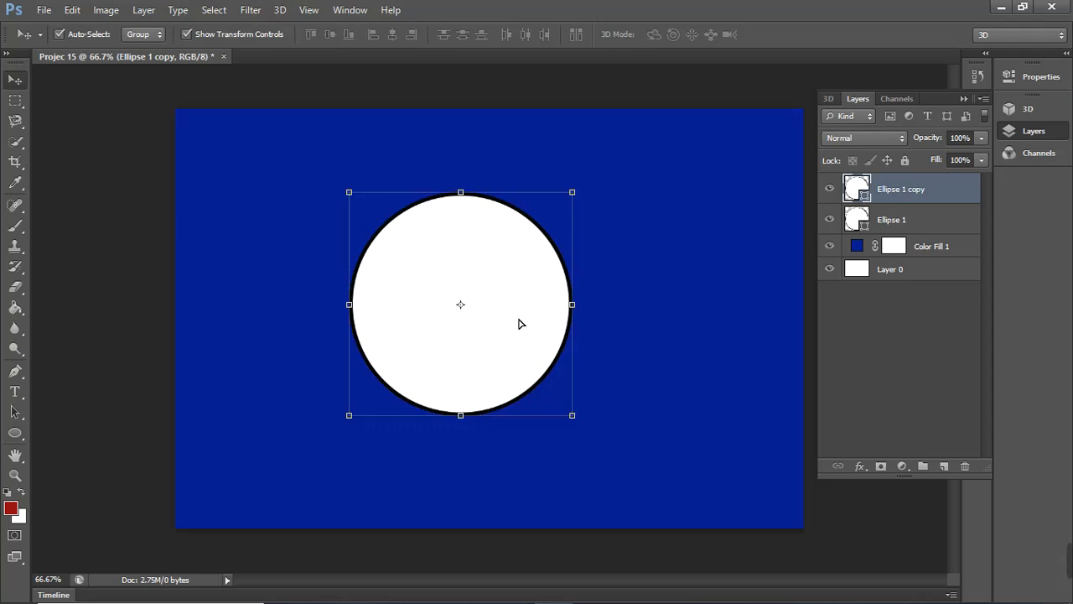
drag(520, 321, 487, 302)
drag(577, 423, 548, 405)
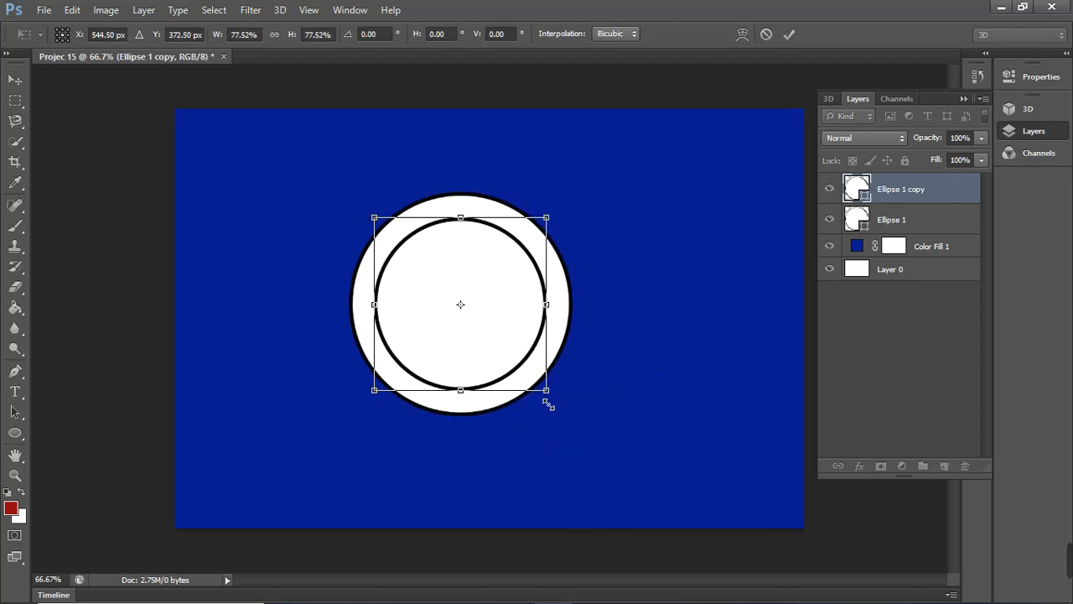
click(790, 35)
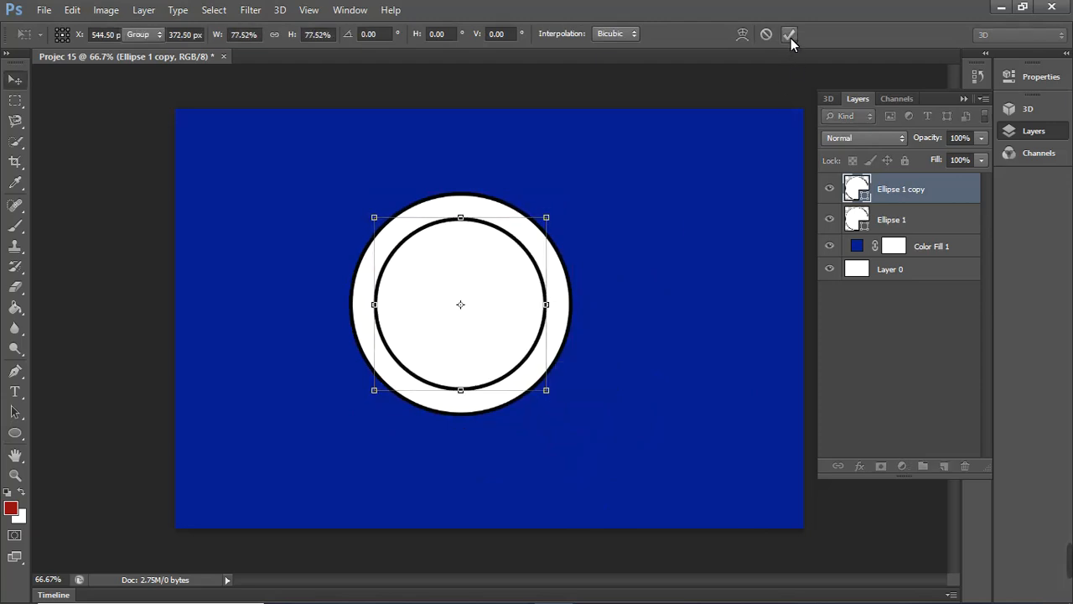
click(683, 164)
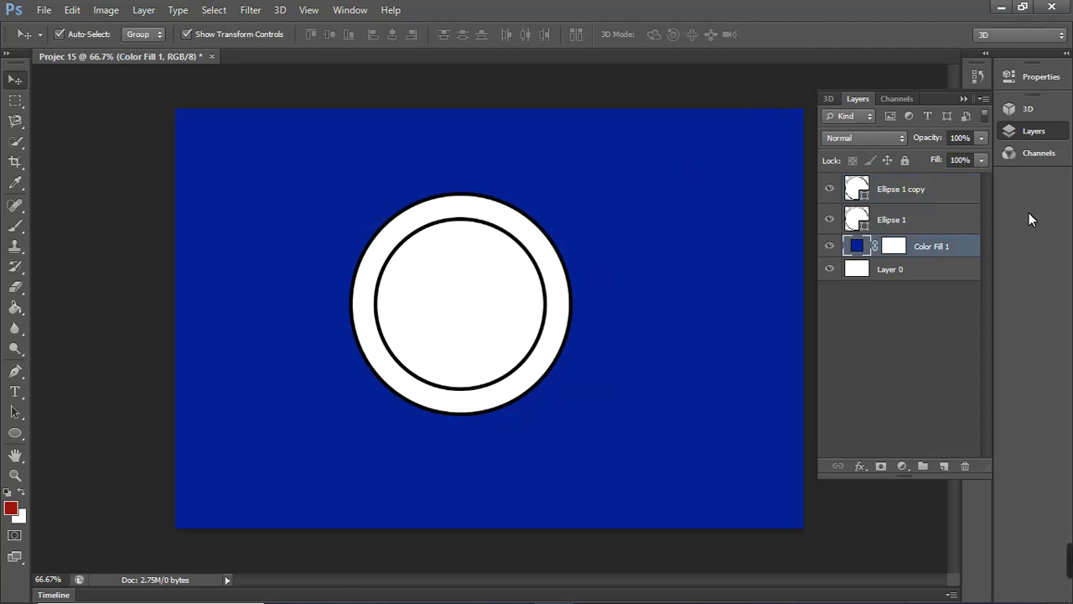
Set the inner circle's stroke to a black swatch.
click(938, 204)
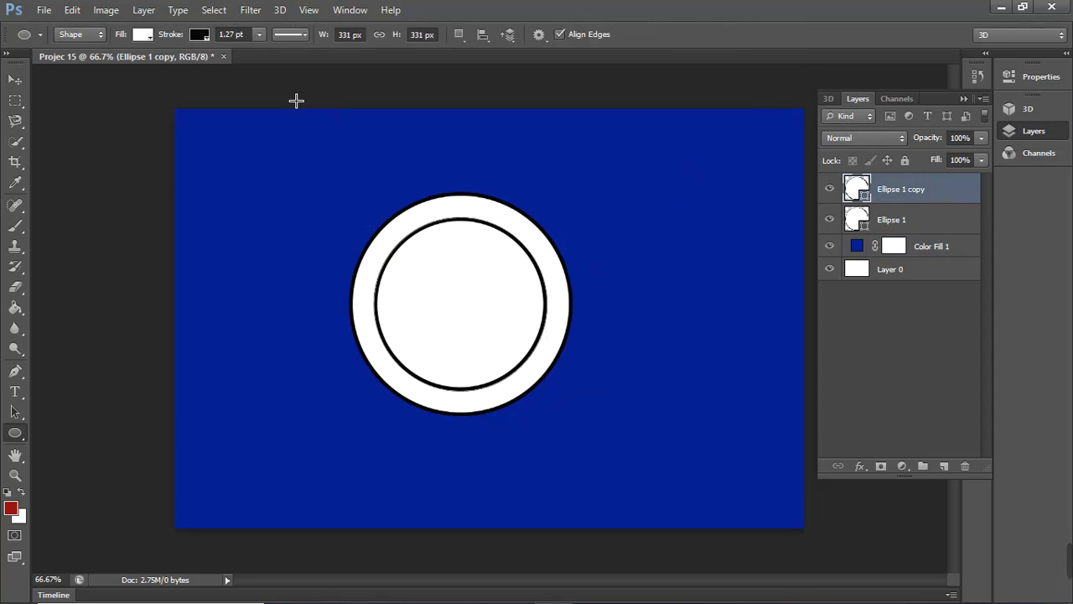
click(190, 32)
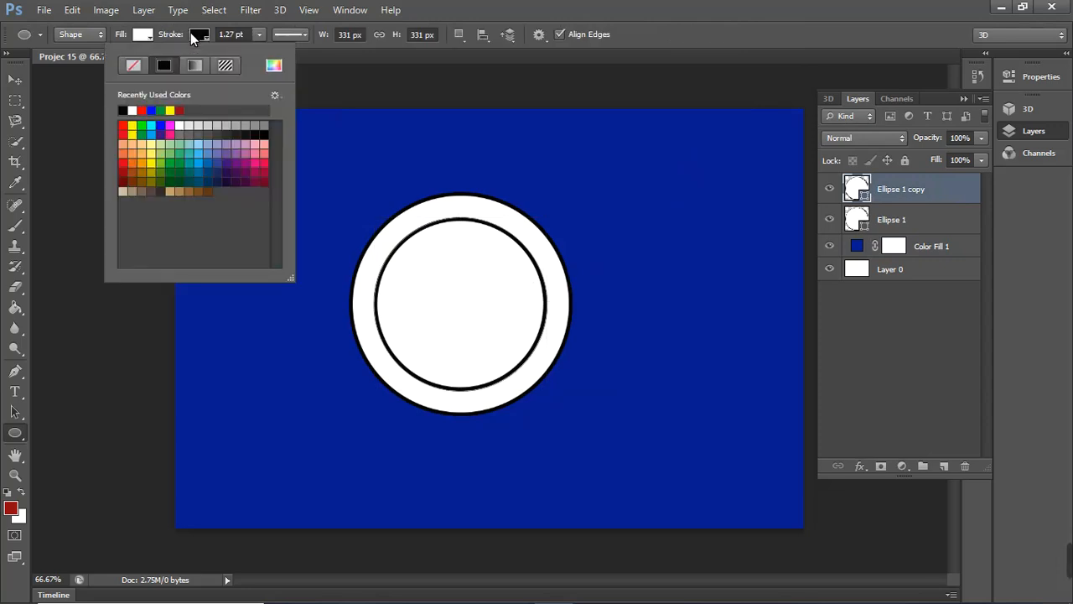
click(268, 135)
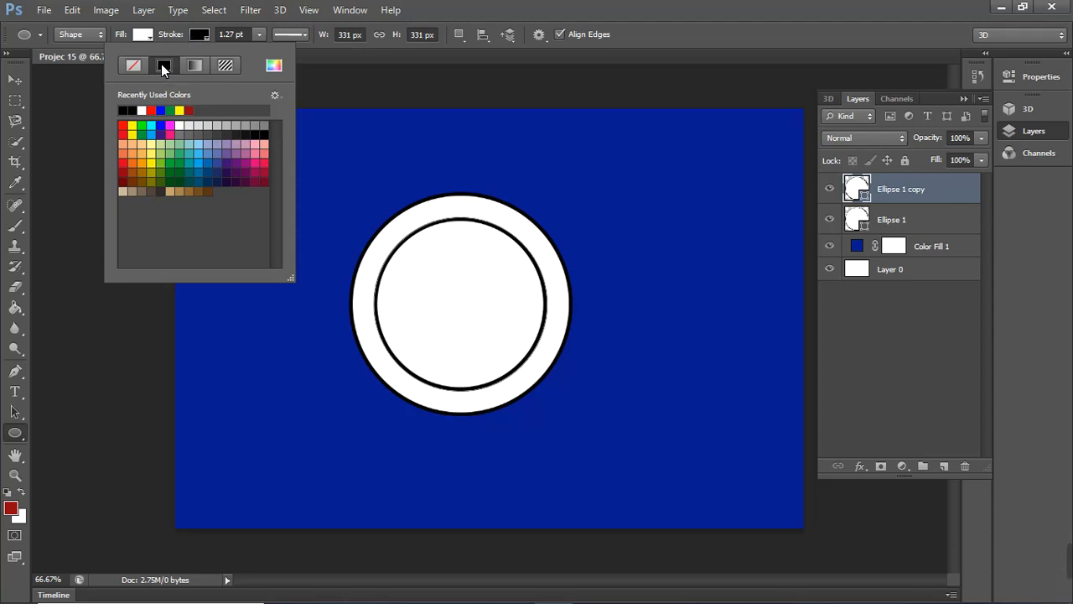
click(199, 36)
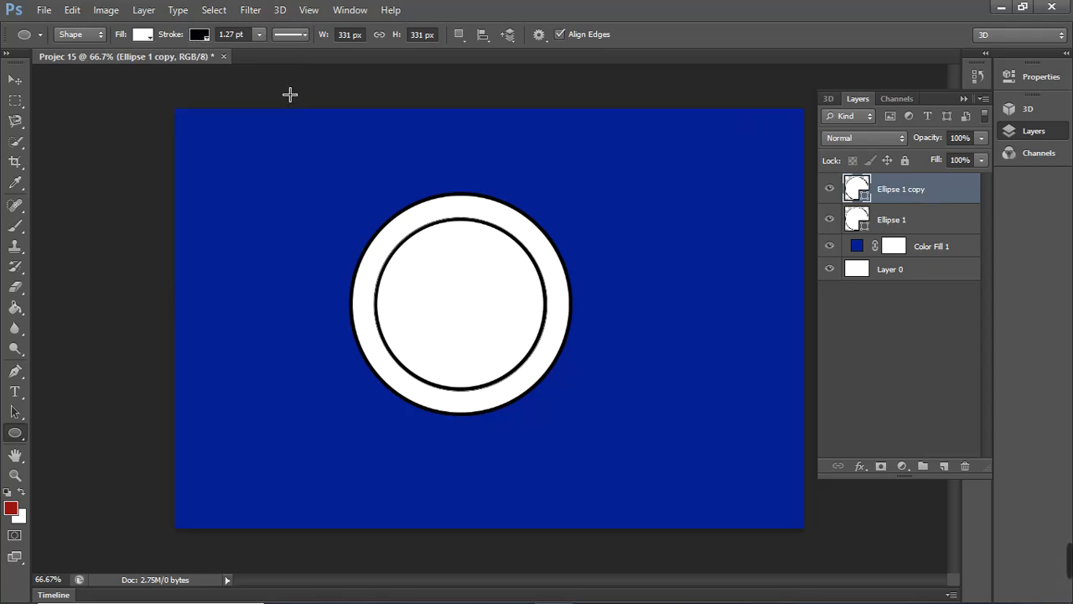
Try a black fill on the inner circle.
click(138, 34)
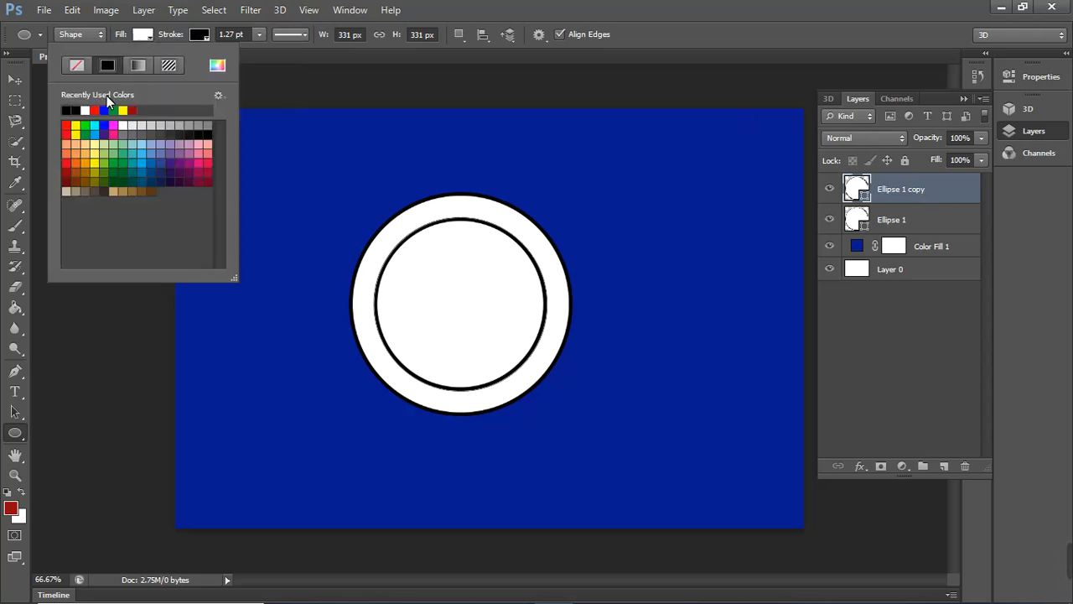
click(78, 113)
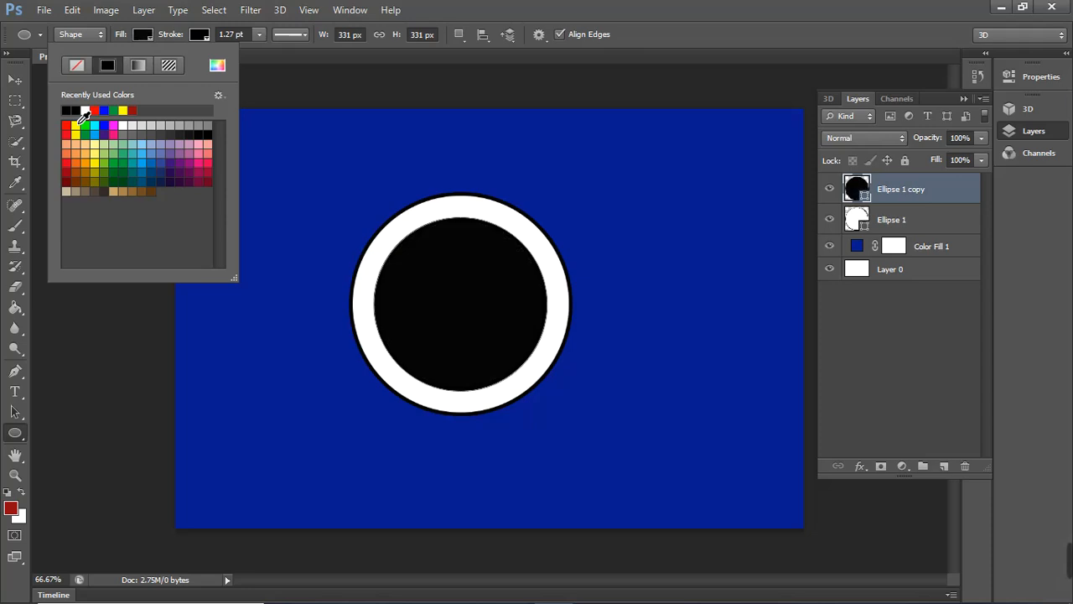
click(199, 36)
click(201, 36)
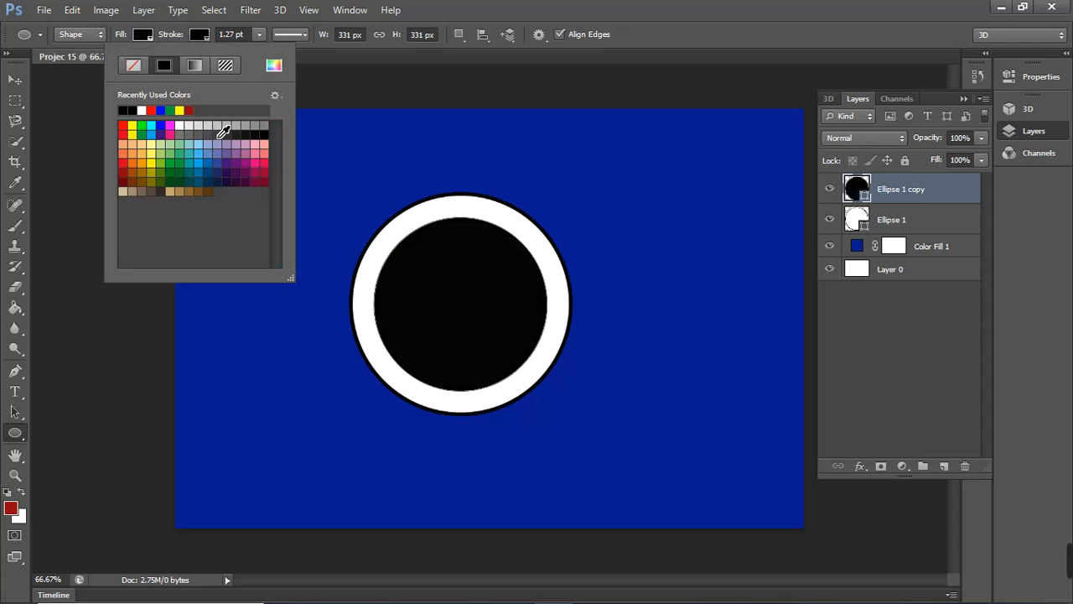
Fill the inner circle with medium gray and leave the blue fill layer selected.
click(144, 34)
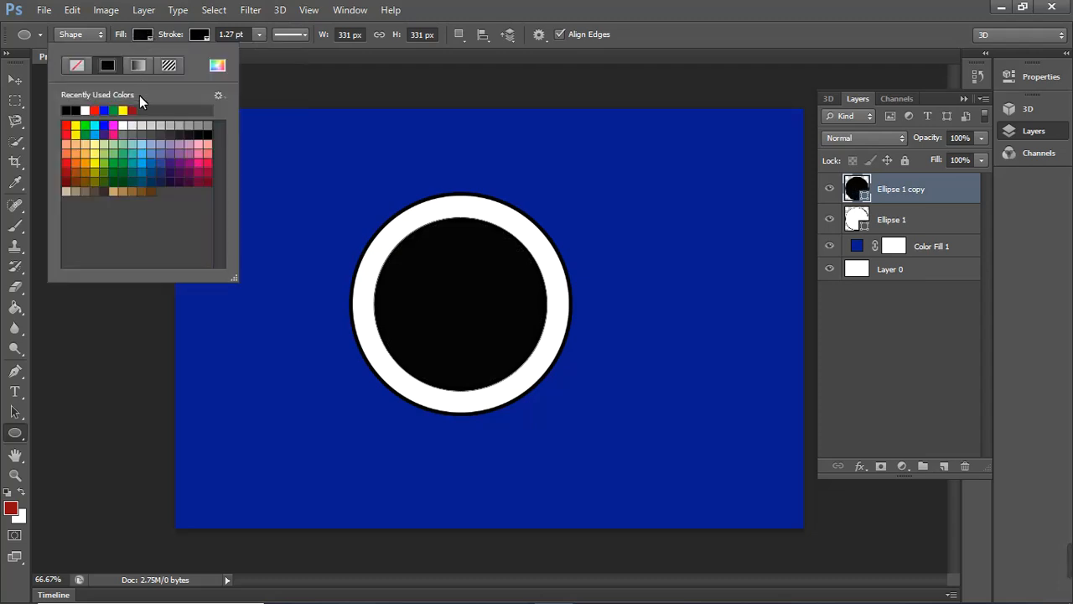
click(194, 135)
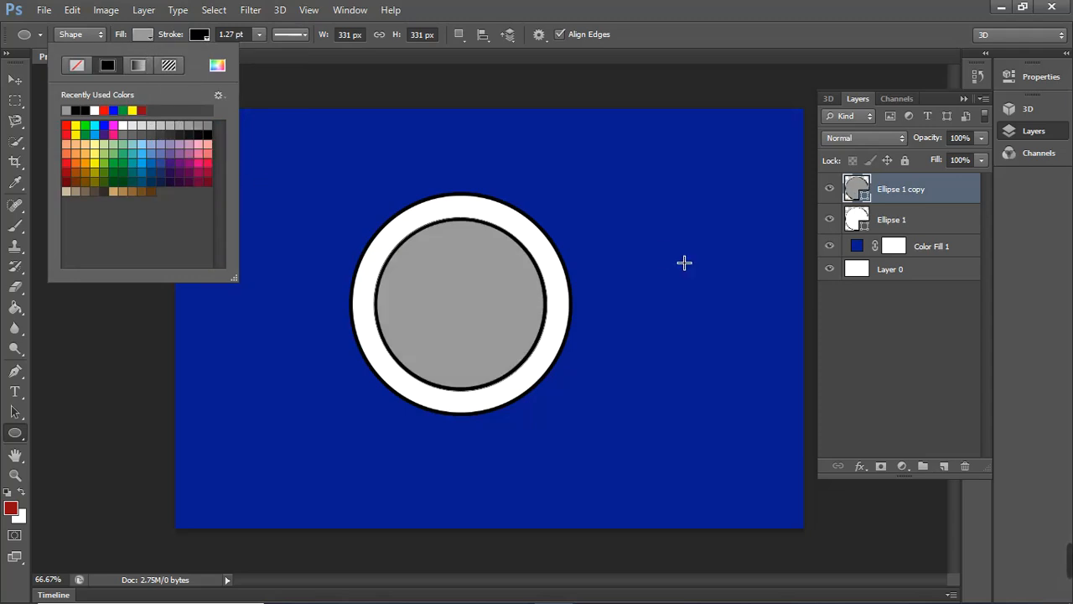
key(Escape)
key(v)
click(697, 228)
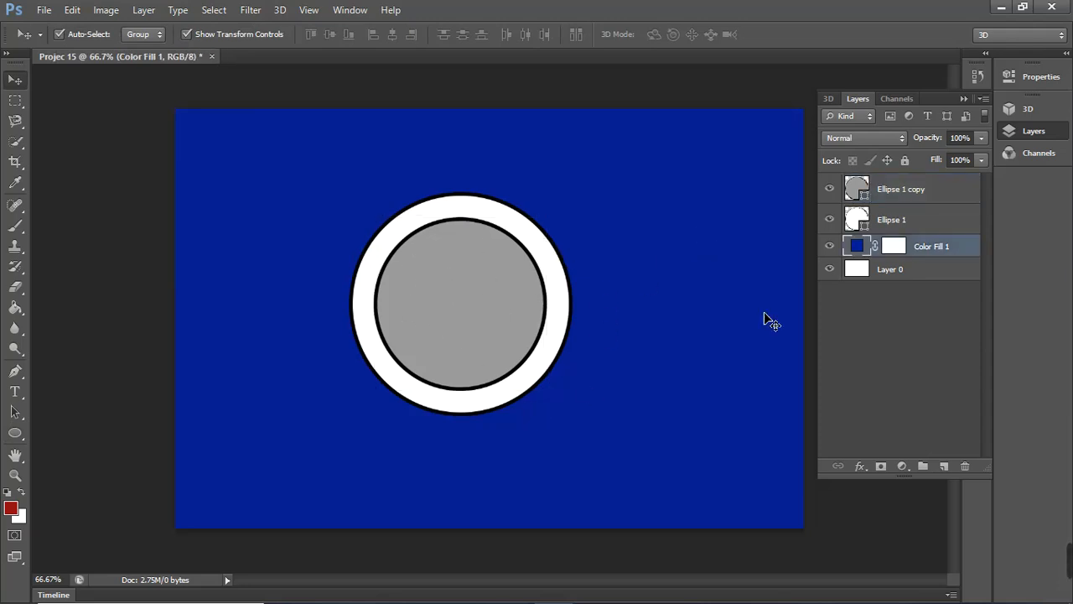
click(918, 190)
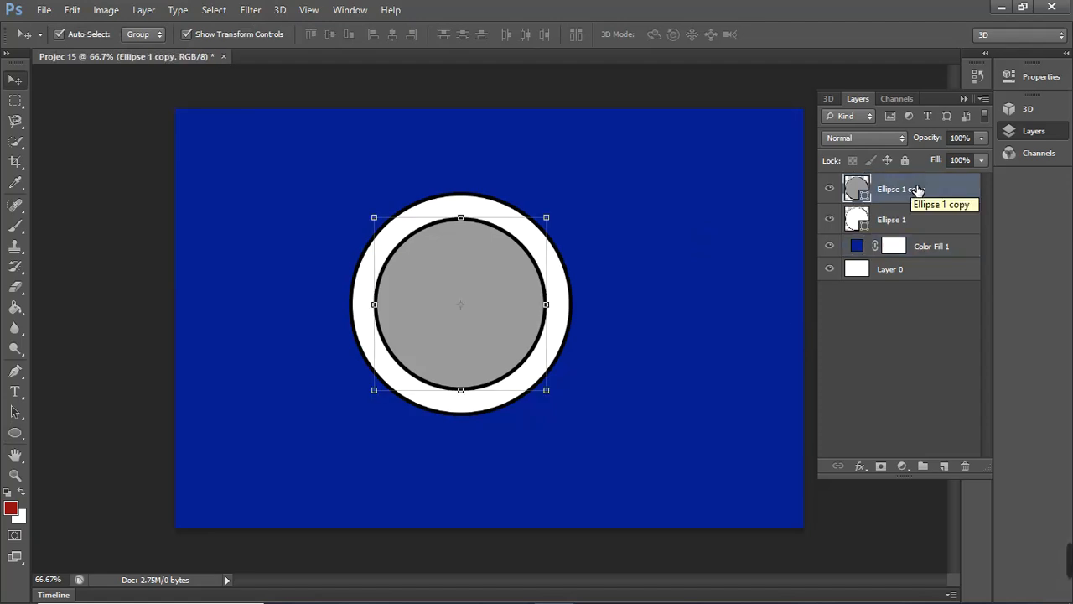
click(658, 247)
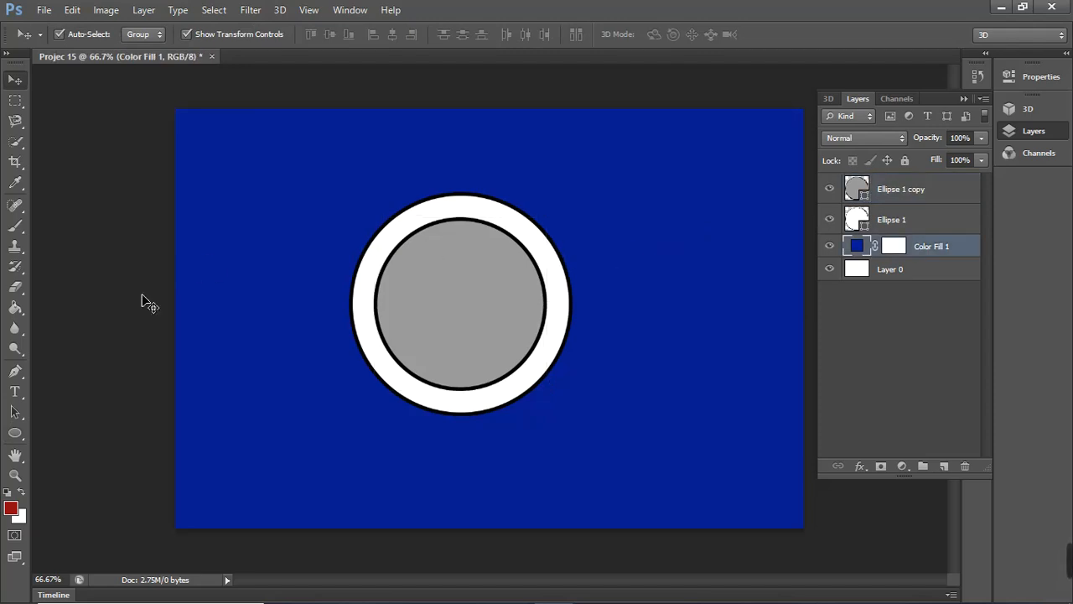
Try the text "Project" on the blue area above and left of the circles, and erase it.
click(16, 391)
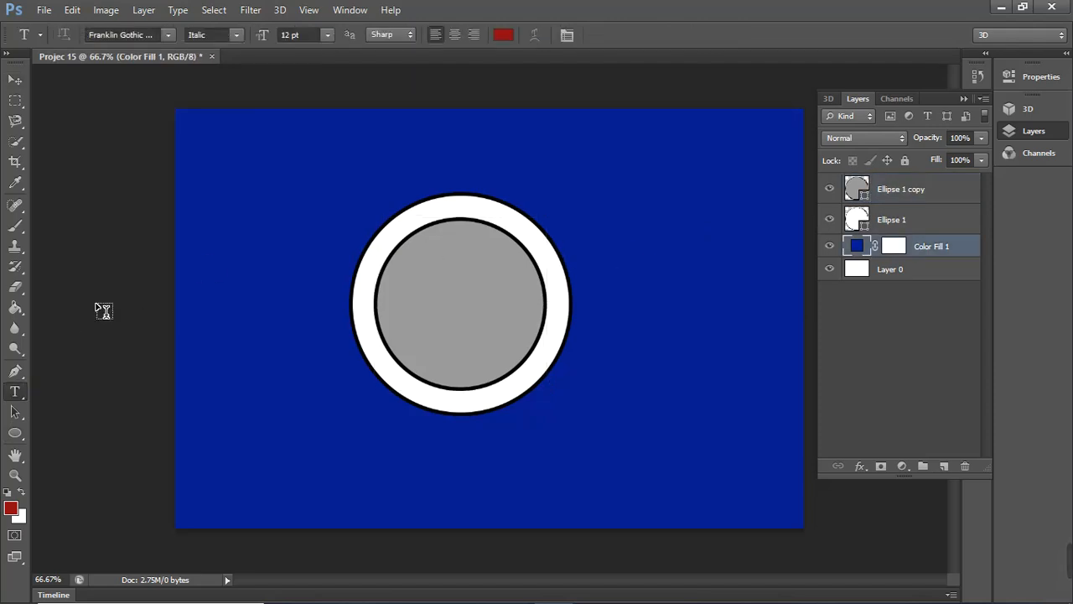
click(242, 164)
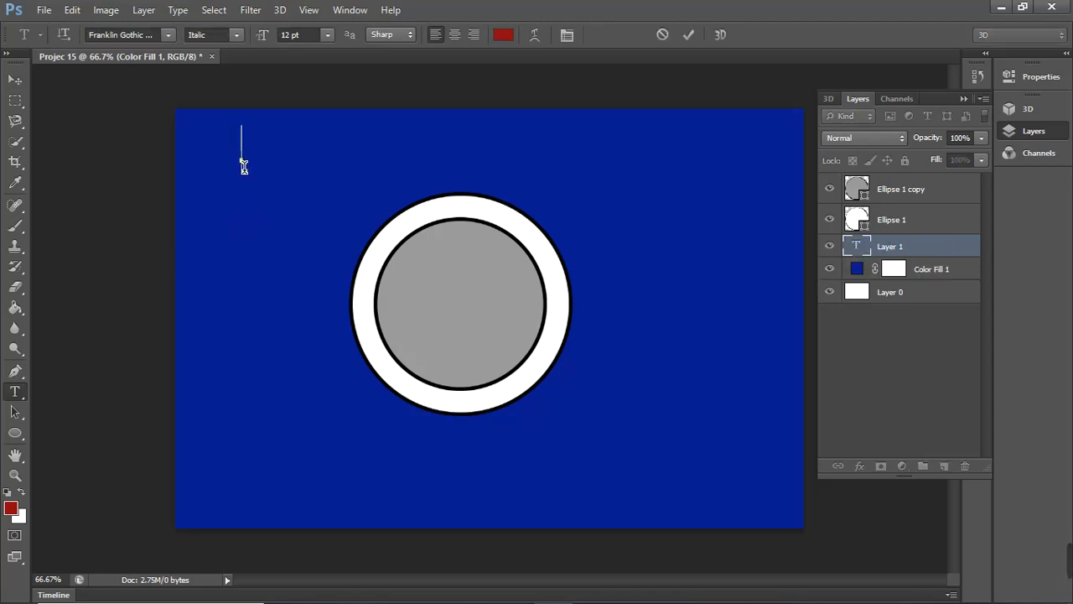
text(Proje)
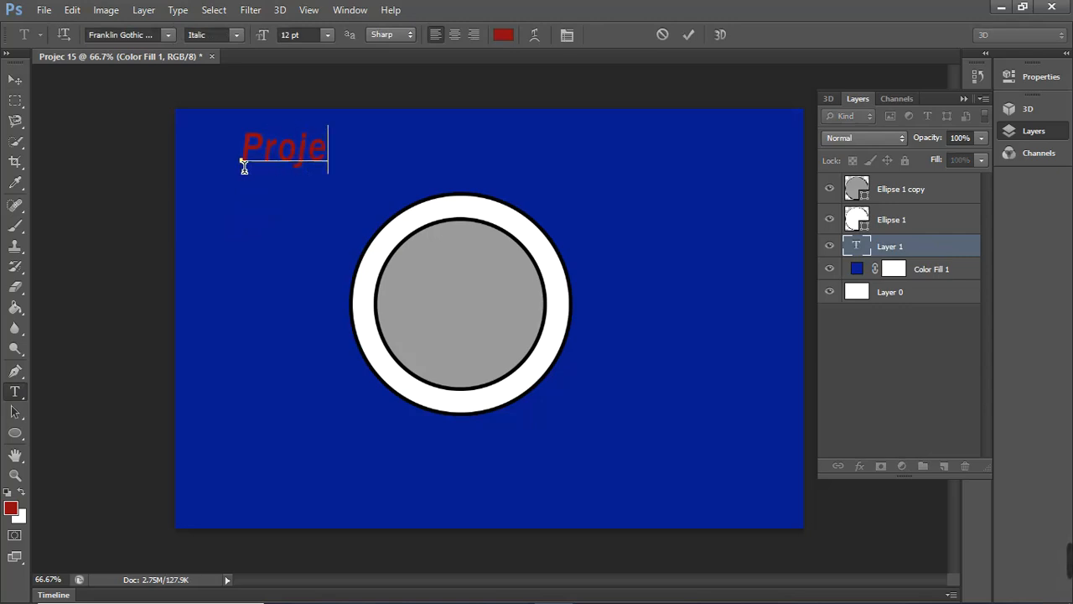
text(ct)
key(Left)
key(Left)
key(Left)
key(Left)
key(Left)
key(Left)
key(Left)
key(Left)
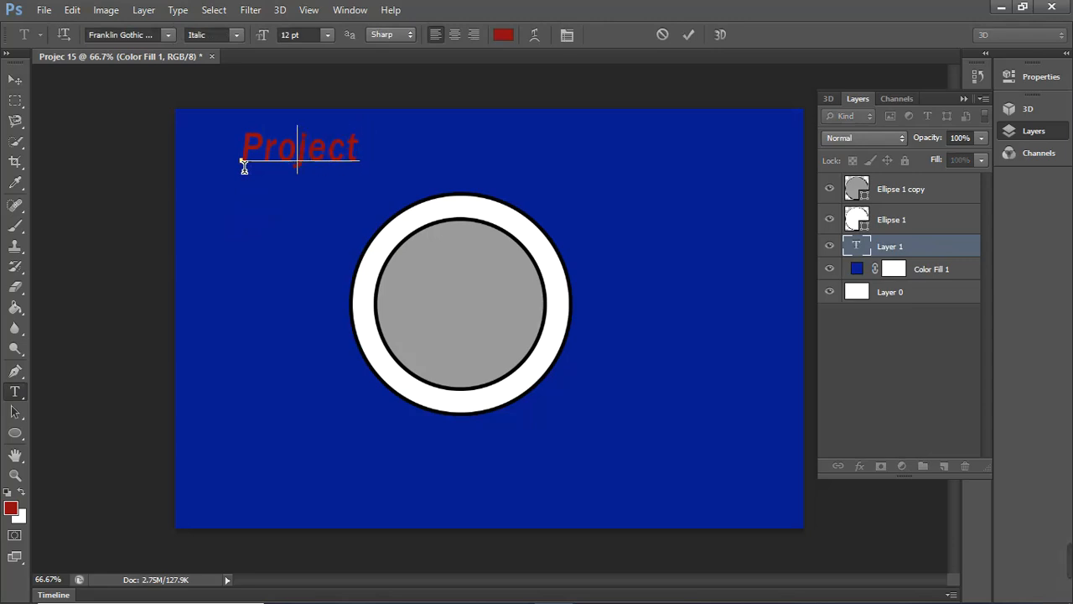
key(Delete)
key(Delete)
key(Delete)
key(Delete)
key(Delete)
key(Delete)
key(Delete)
key(Delete)
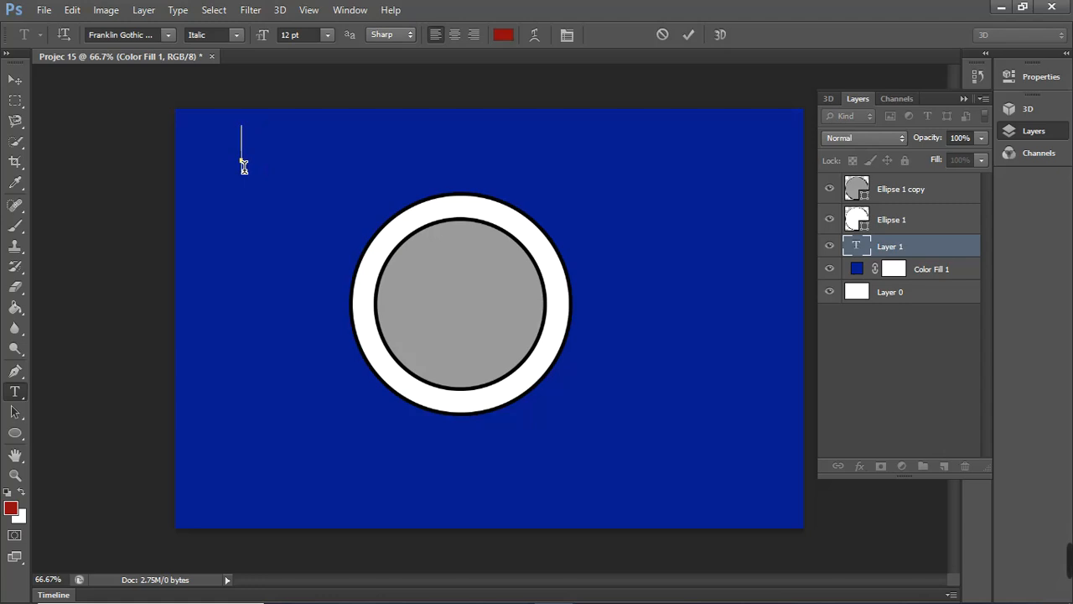
Try the straight text "Smart Sky" above the circles and discard the text layer.
text(Sma)
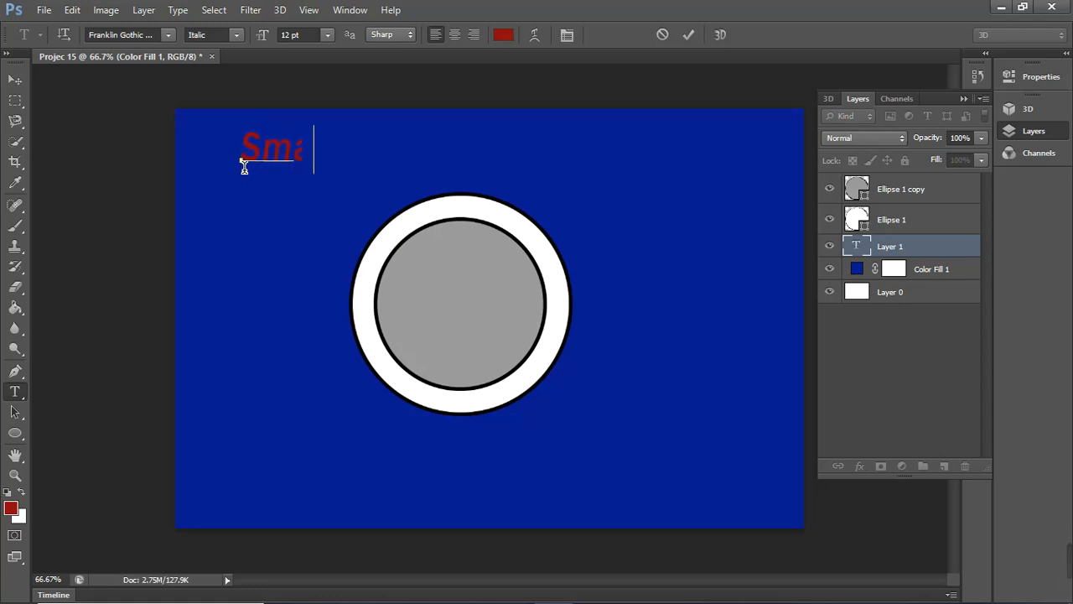
text(rt )
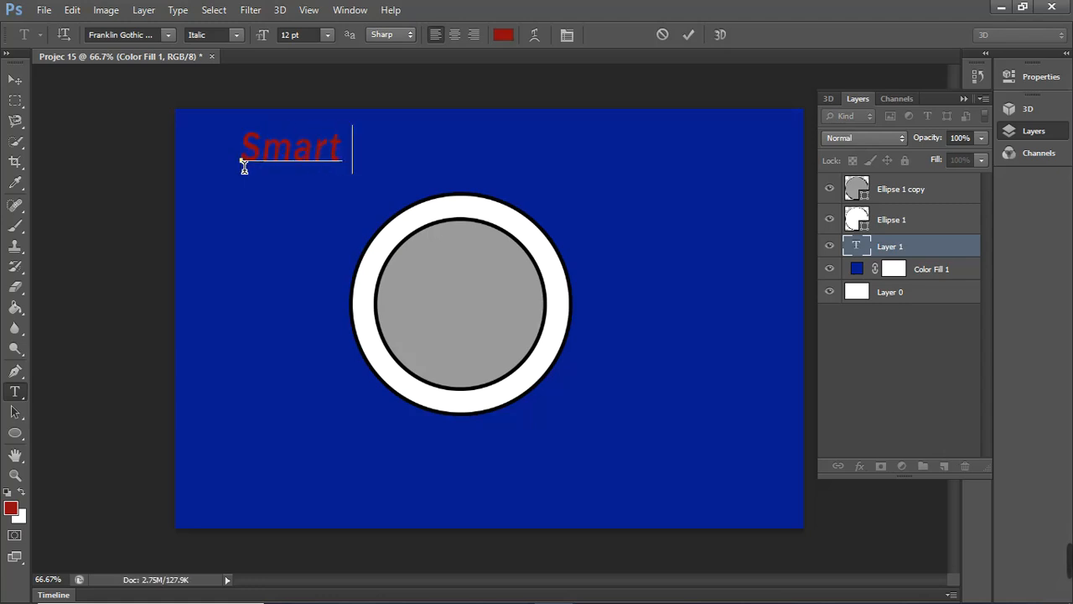
text(Sky)
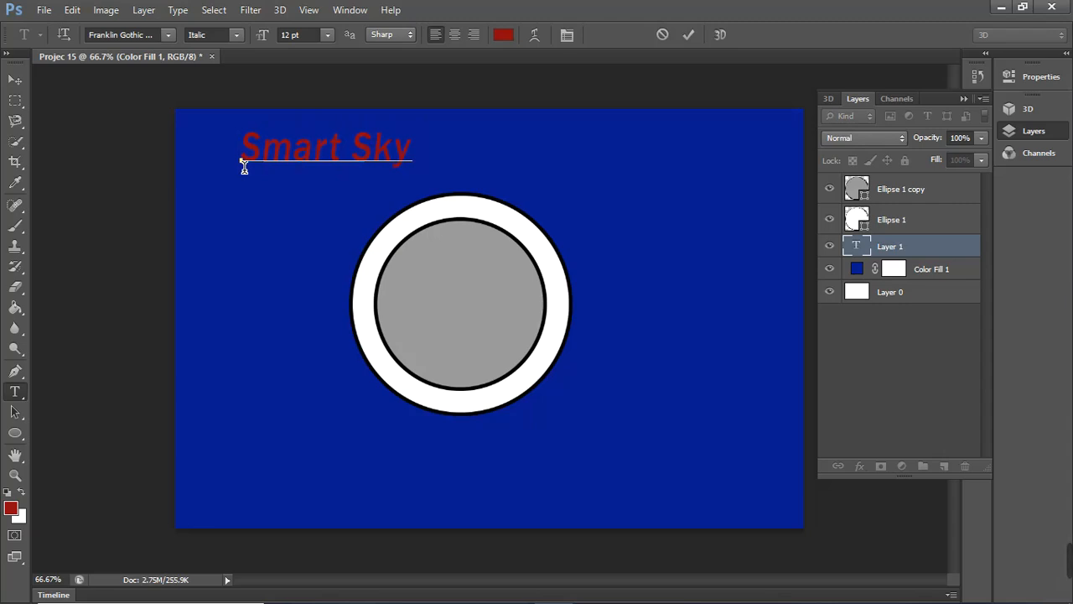
key(Left)
key(Left)
key(Left)
key(Left)
key(Left)
key(Left)
key(Left)
key(Left)
key(Left)
key(Left)
key(Left)
key(Delete)
key(Delete)
key(Delete)
key(Delete)
key(Delete)
key(Delete)
key(Delete)
key(Delete)
key(Delete)
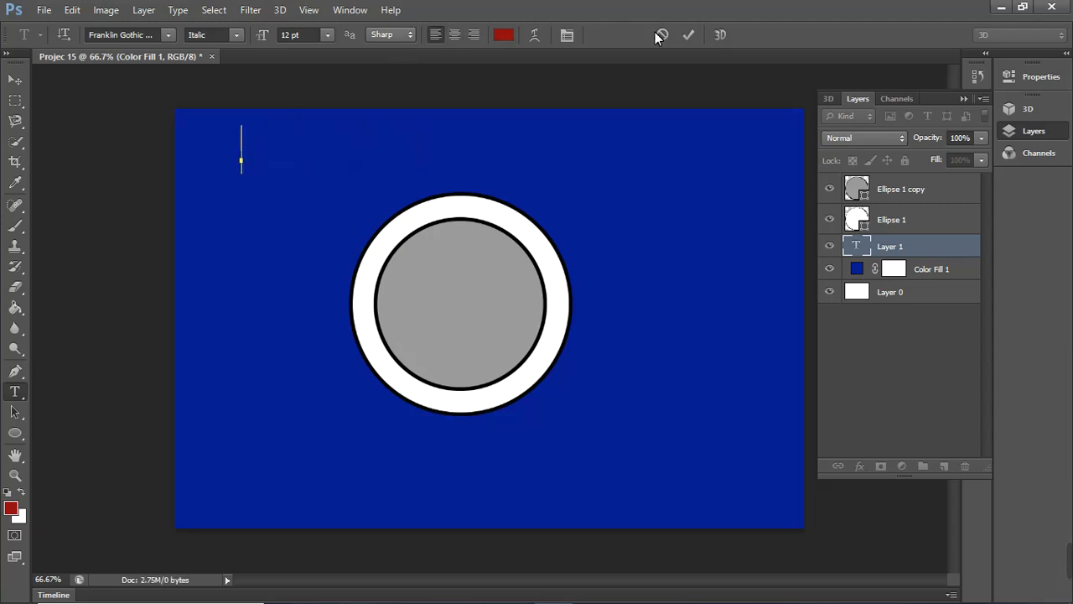
click(661, 36)
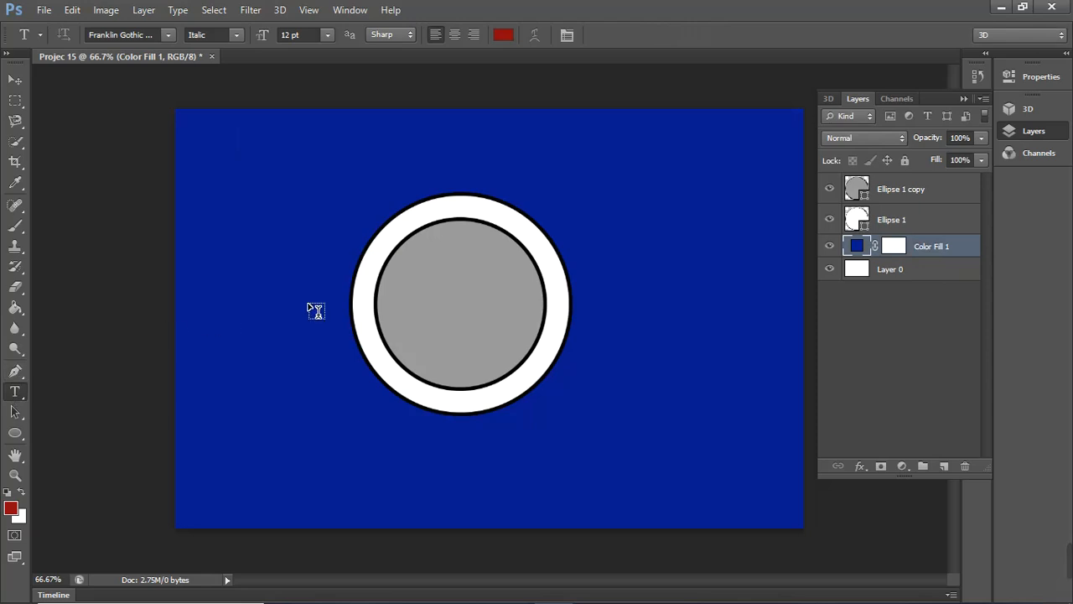
Start red text along the gray inner circle's path at its lower left, reading "Smrt Sky gene".
click(929, 229)
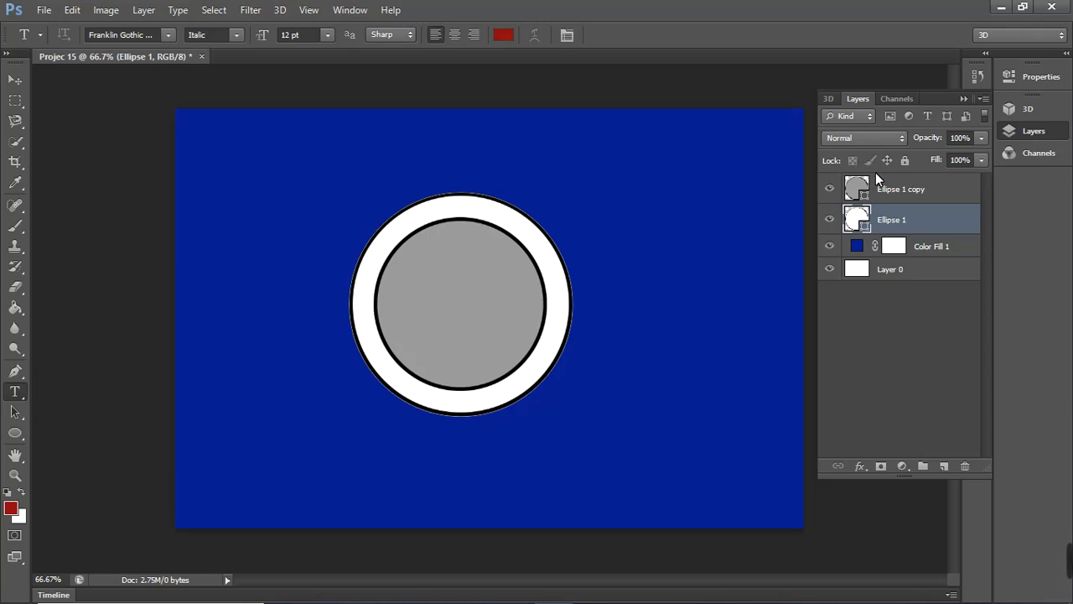
click(890, 193)
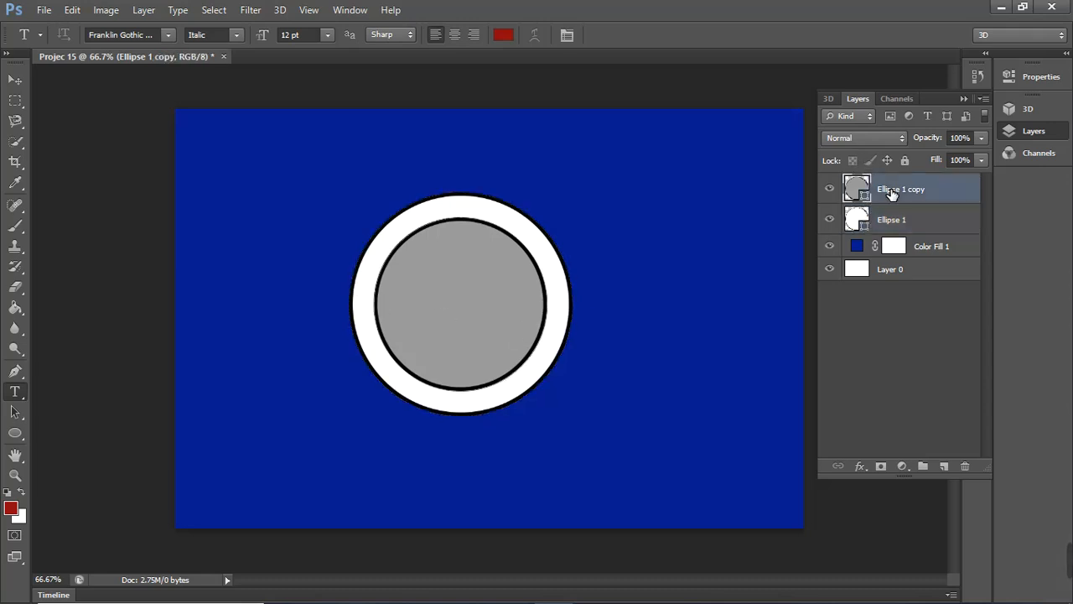
click(382, 335)
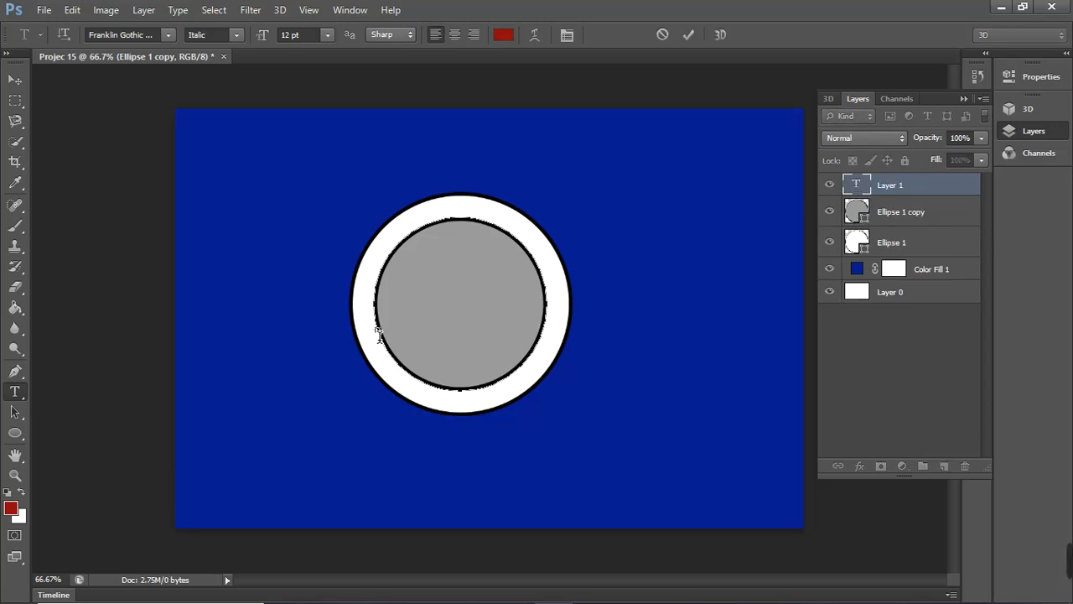
text(Sm)
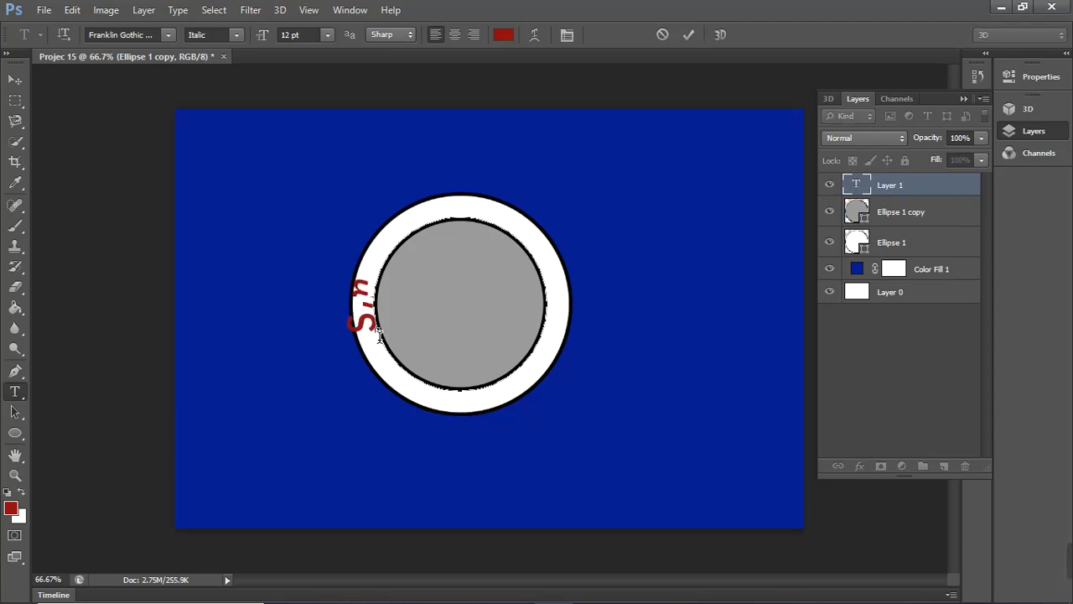
text(rt)
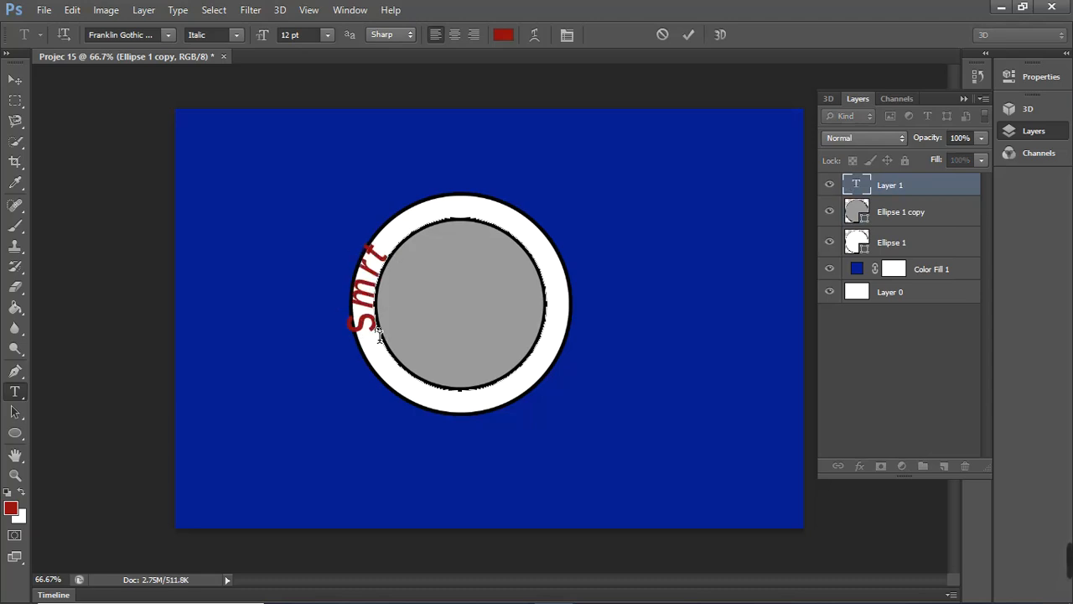
text( S)
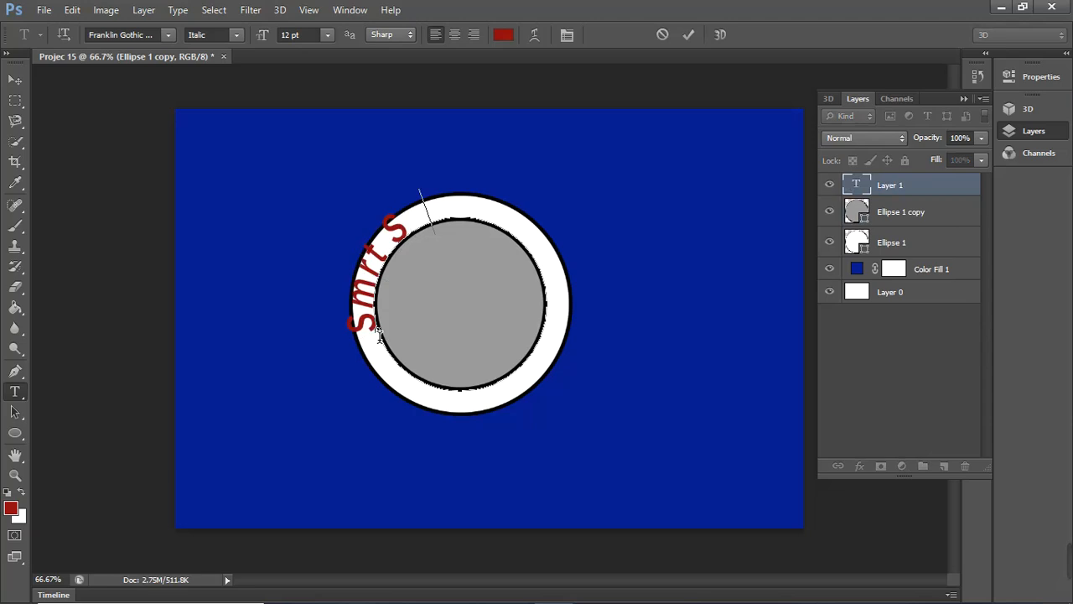
text(ky)
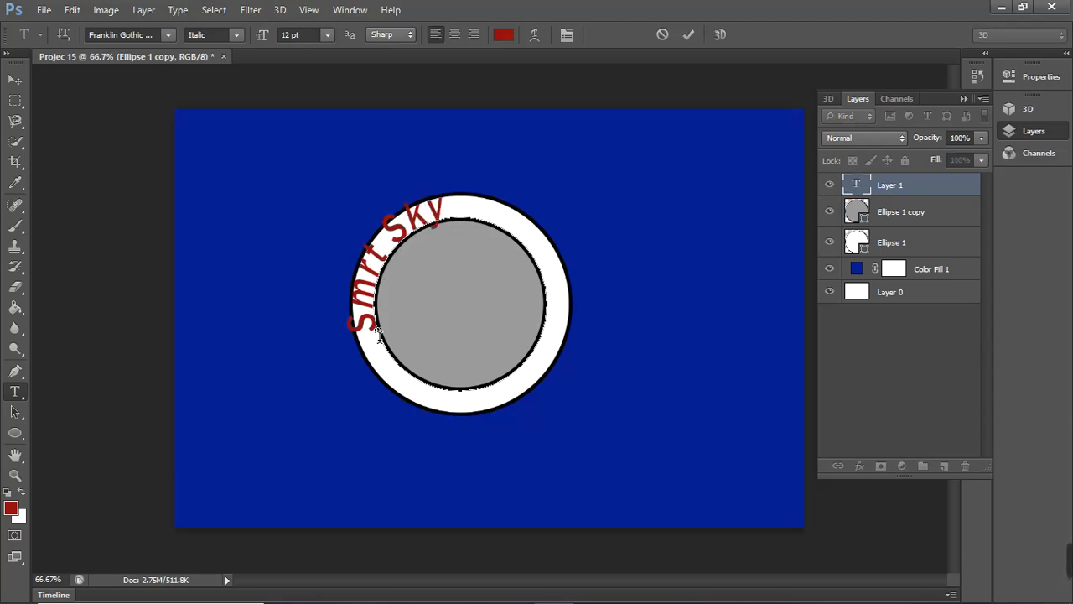
text( gene)
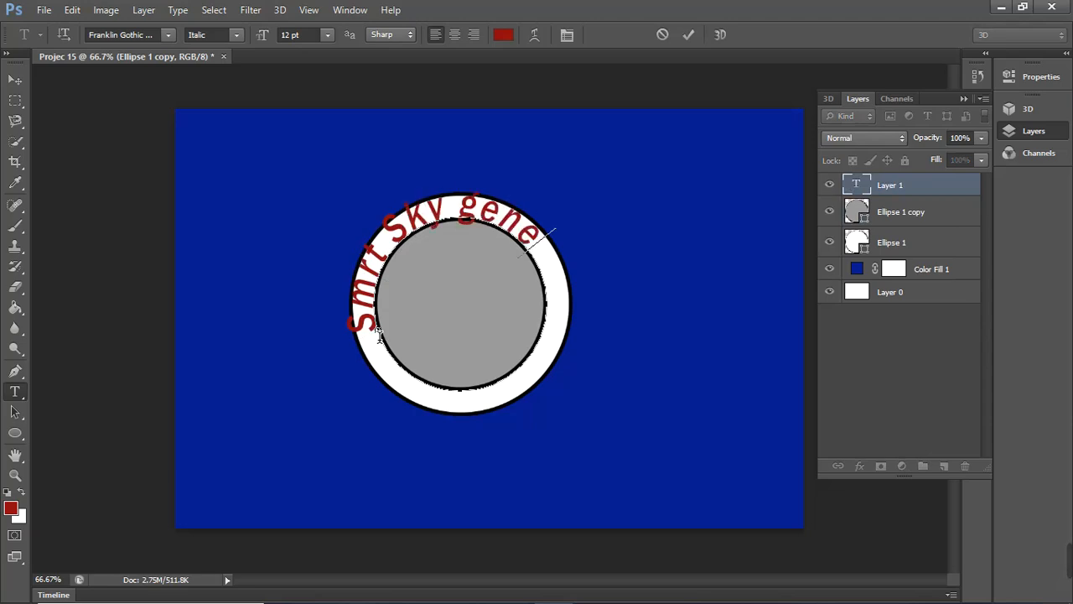
Replace the space and lowercase "g" after "Sky" with a capital "G" so the curved text reads "Smrt SkyGene".
key(Left)
key(Left)
key(Left)
key(Left)
text(G)
key(Right)
key(Right)
key(Right)
key(Right)
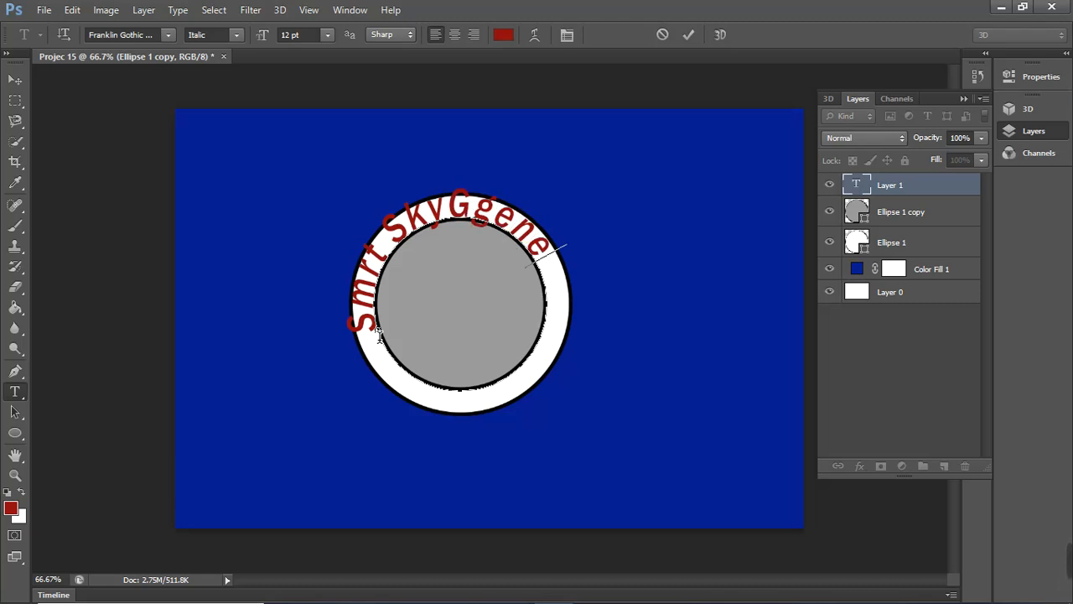
key(Left)
key(Left)
key(Left)
key(Left)
key(Right)
key(Left)
key(Delete)
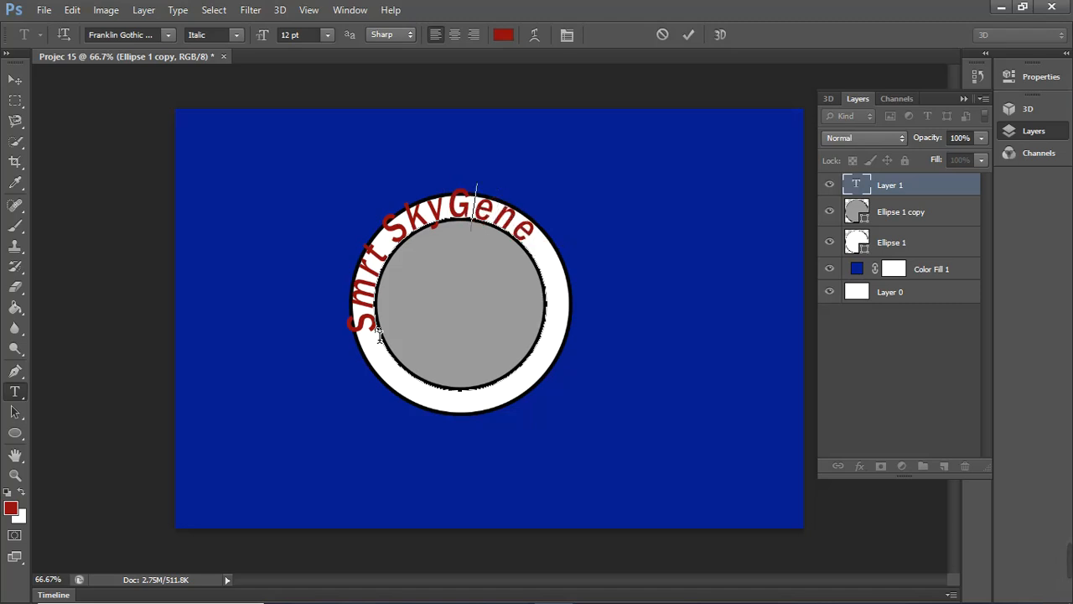
Complete the curved text to read "Smrt SkyGeneral IT consult" and commit it.
key(Right)
key(Right)
key(Right)
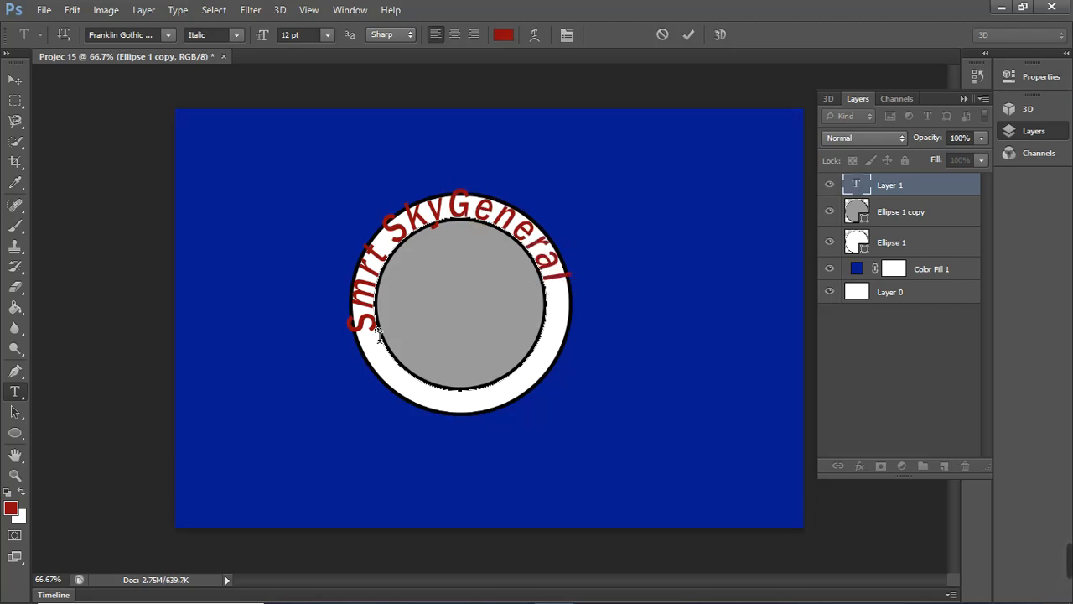
text(I)
key(BackSpace)
text(II)
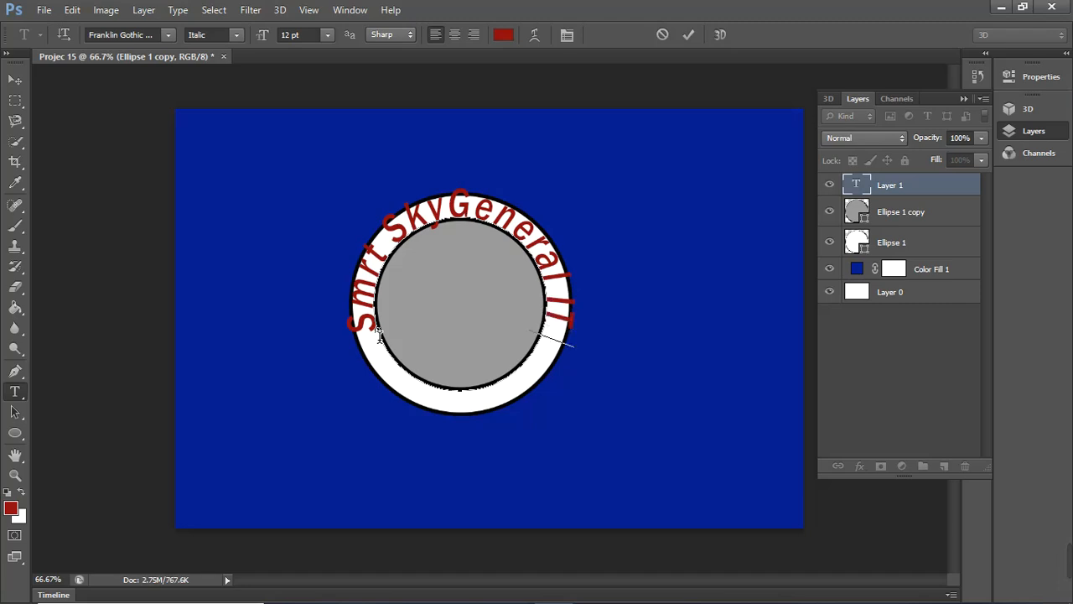
text( consult)
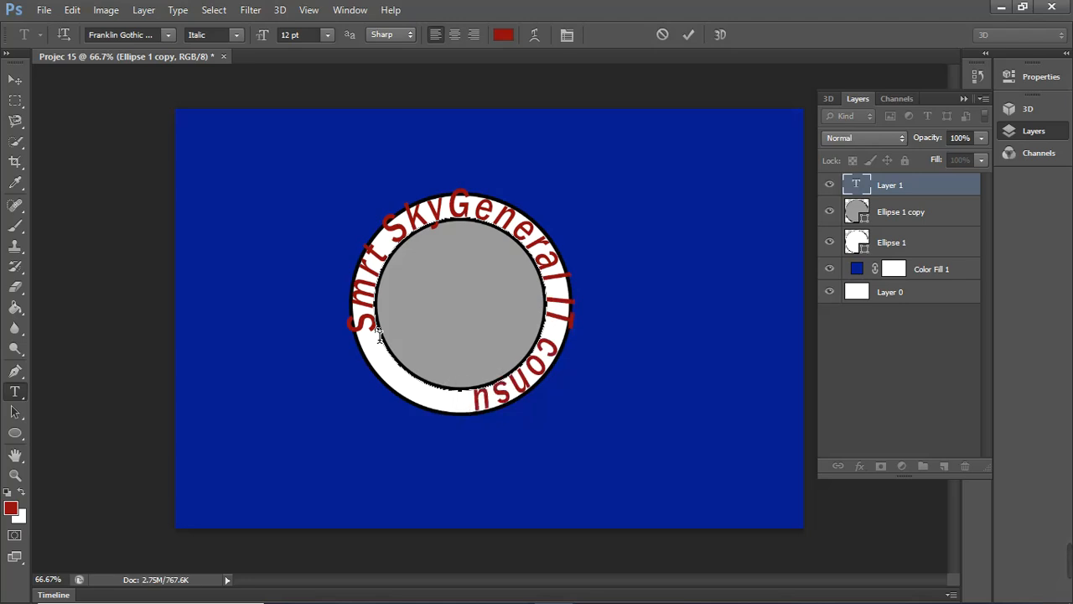
click(689, 34)
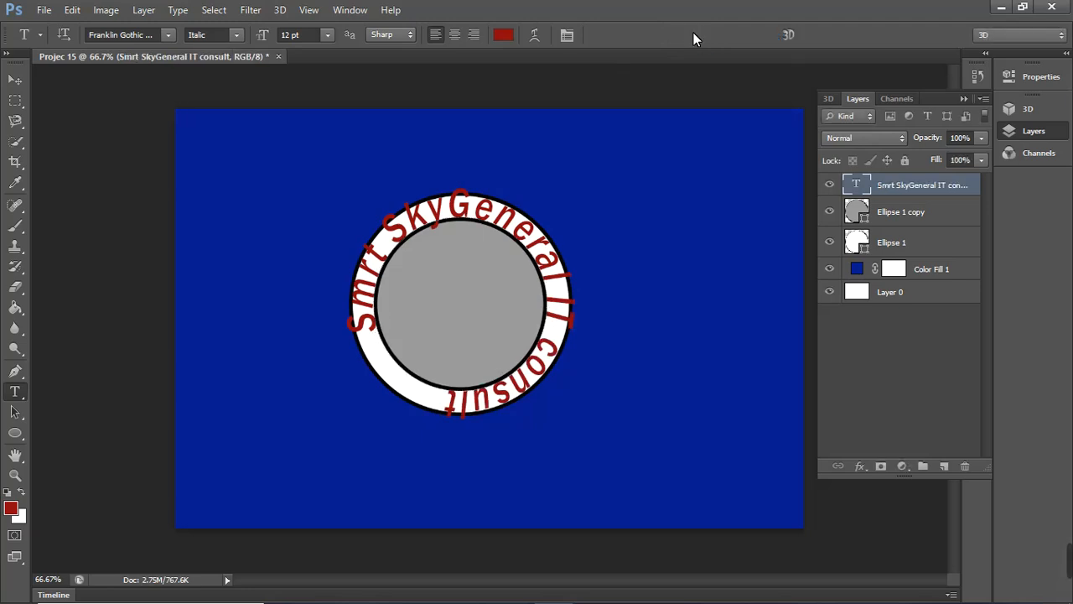
Reduce the curved text's font size to 10 pt and further to 8 pt.
click(965, 98)
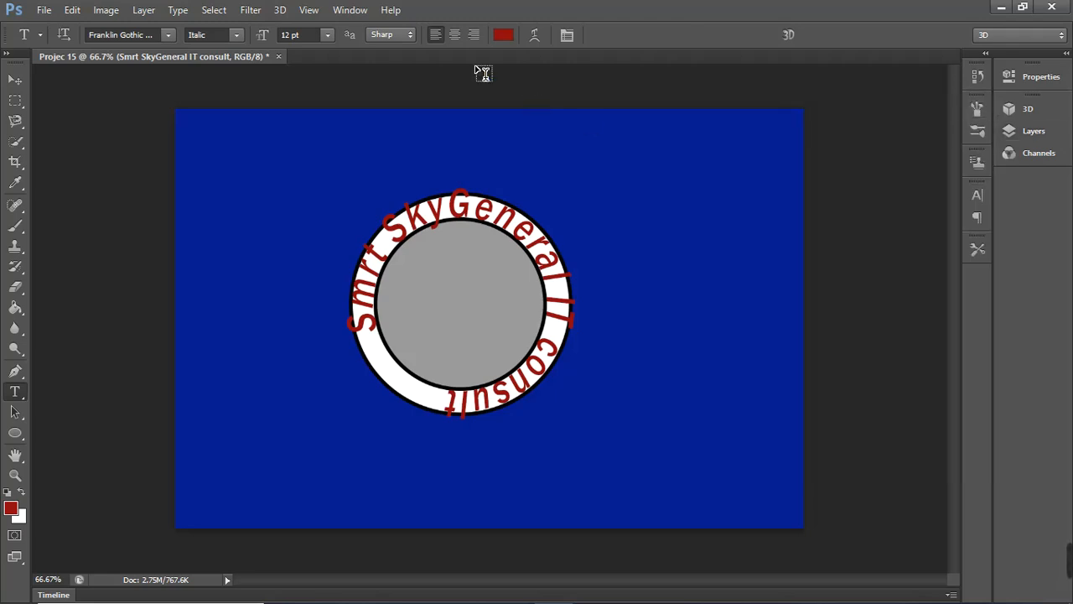
click(326, 37)
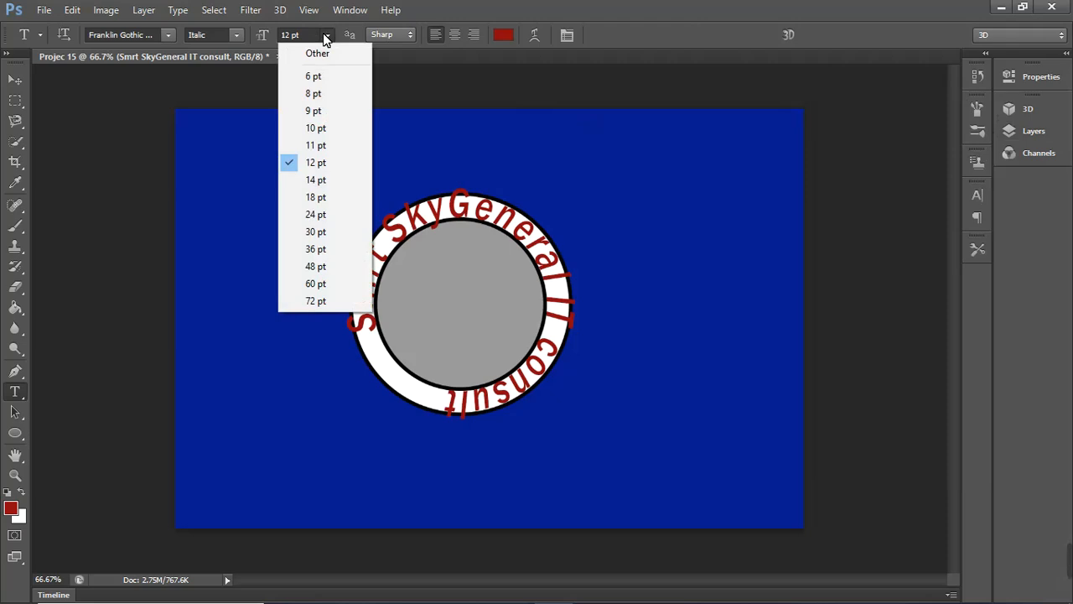
click(325, 129)
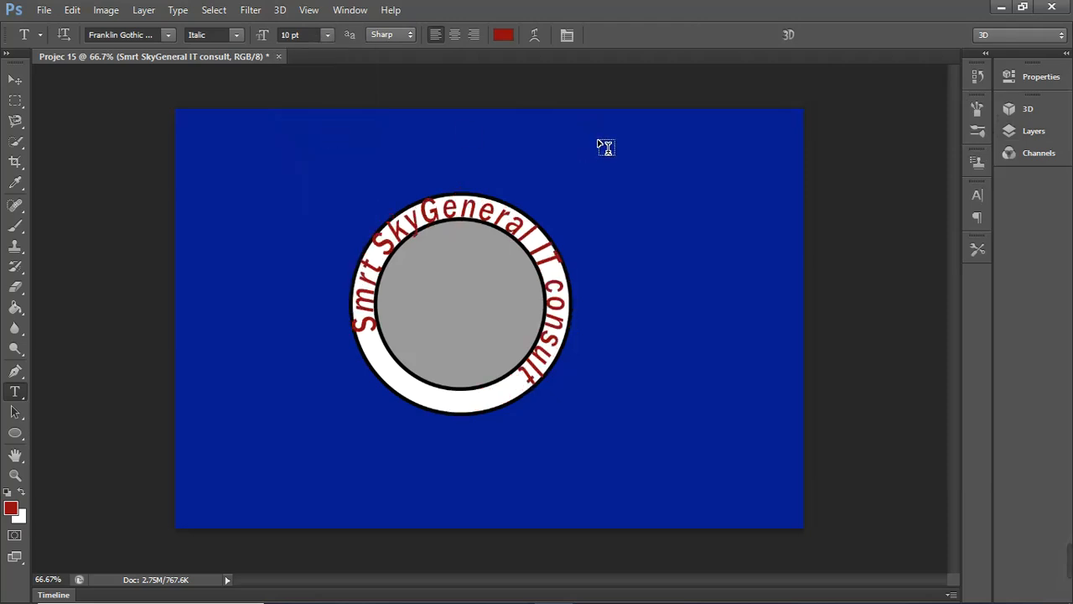
click(978, 196)
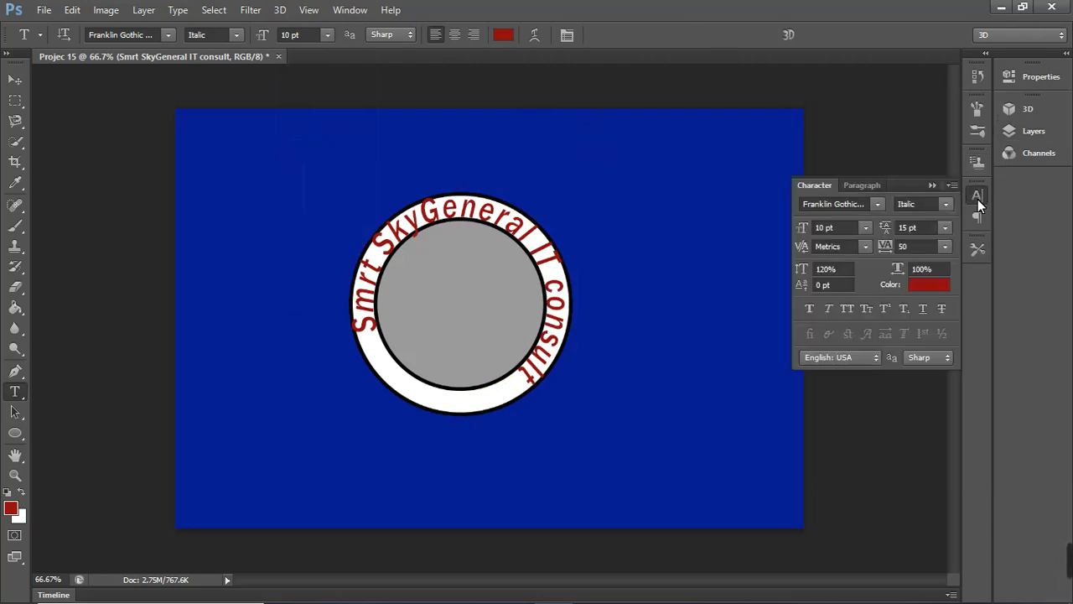
click(863, 227)
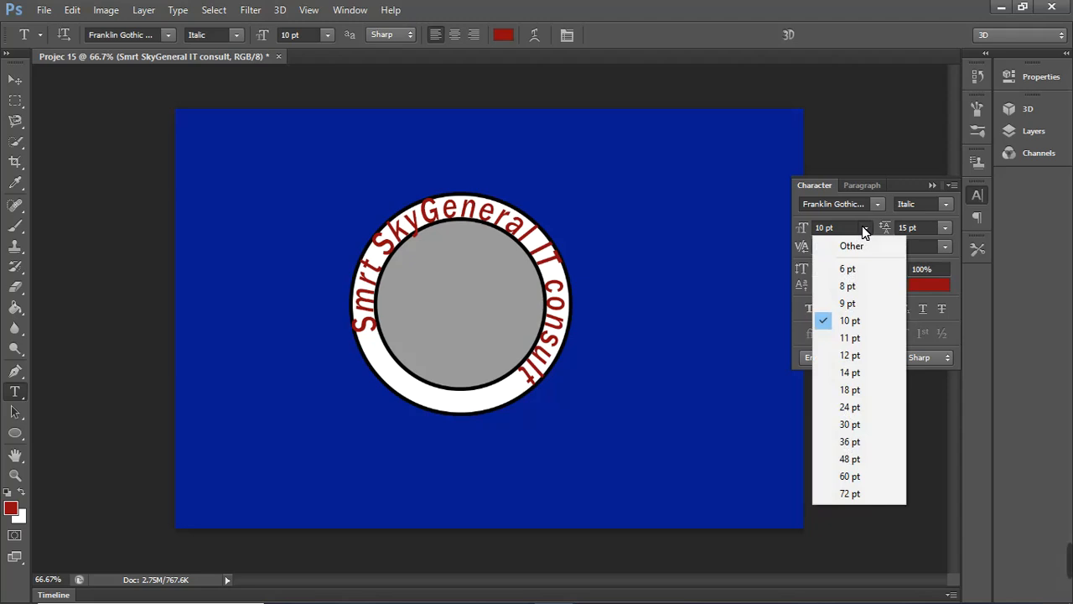
click(846, 287)
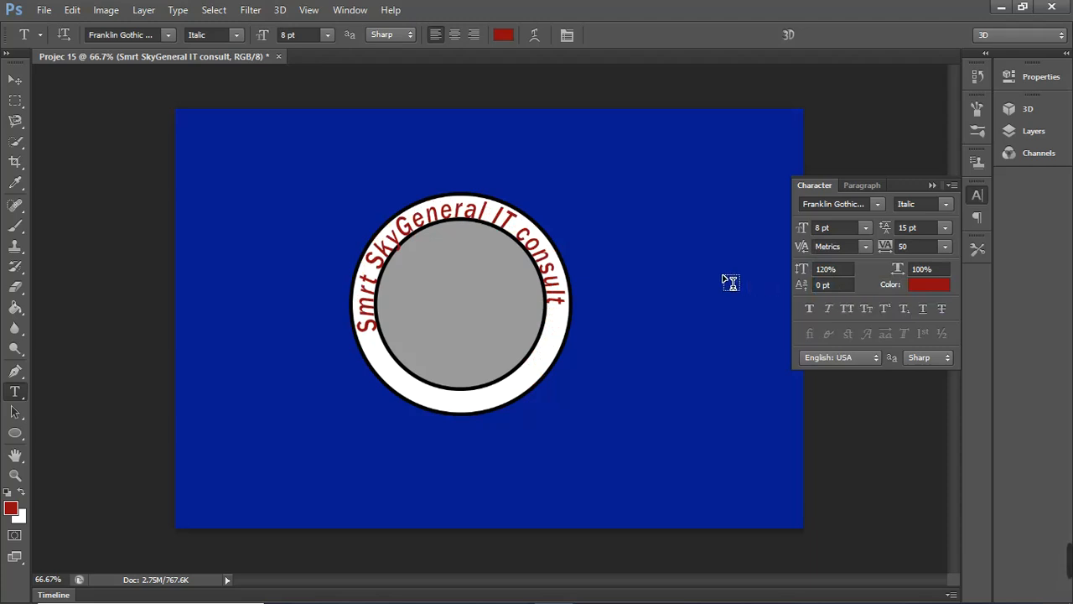
Capitalize the first letter of "consult" in the curved text and commit the edit.
click(535, 250)
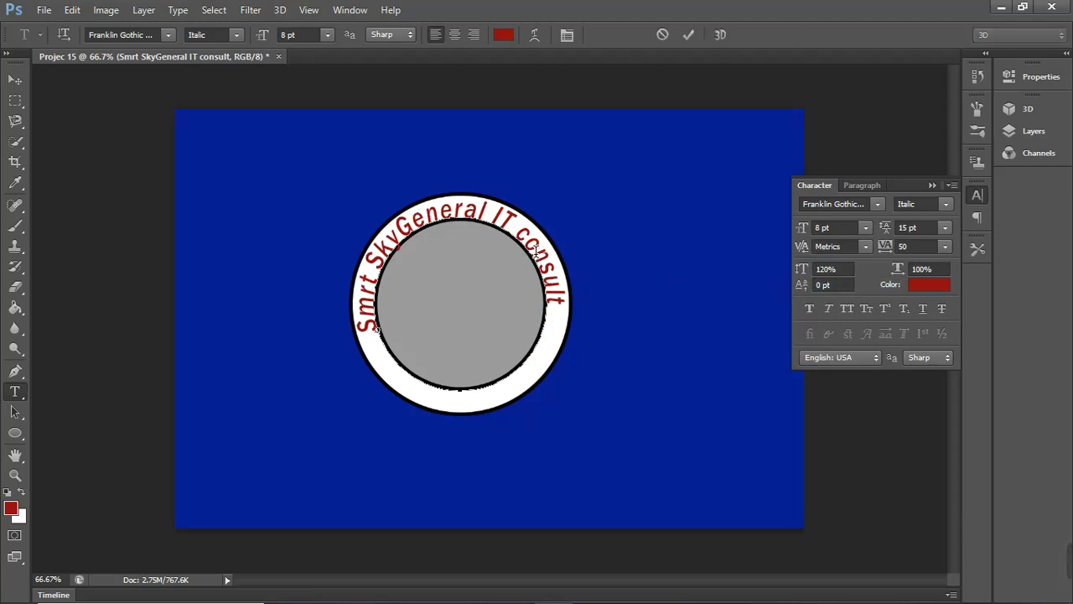
key(Delete)
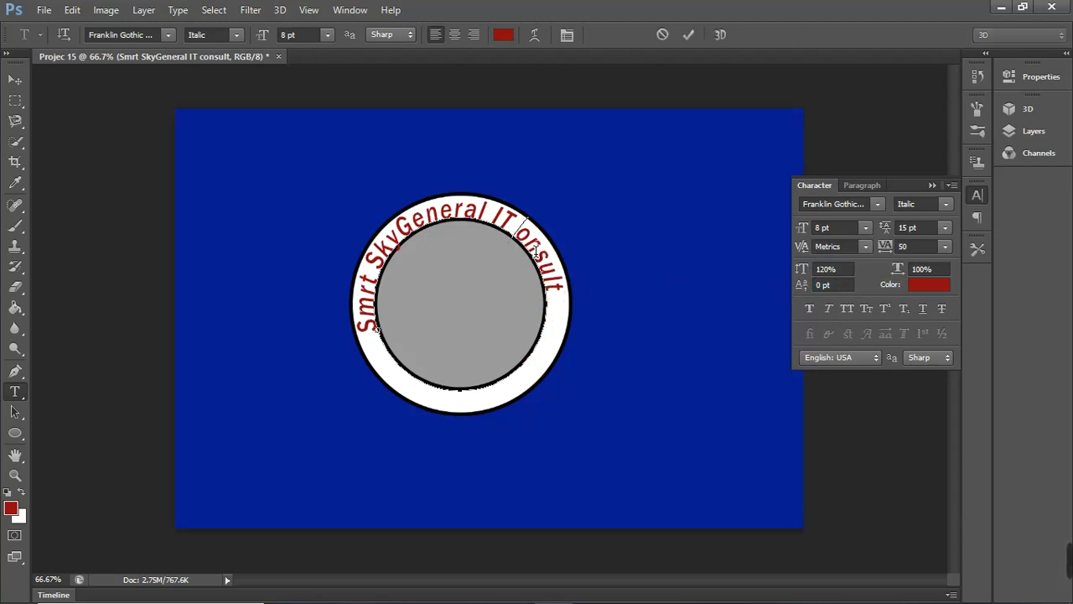
text(C)
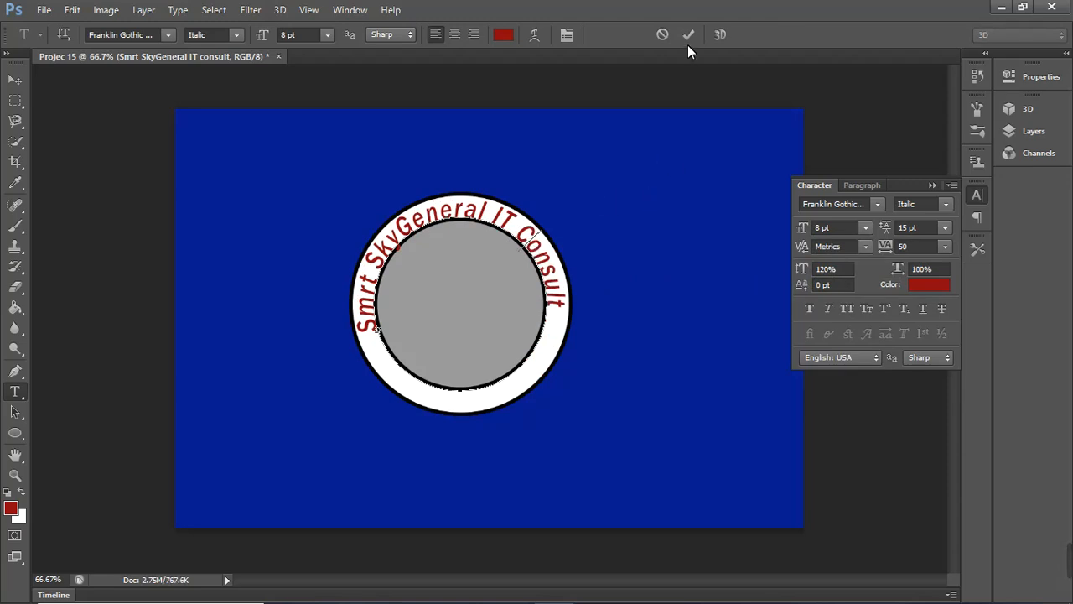
click(690, 38)
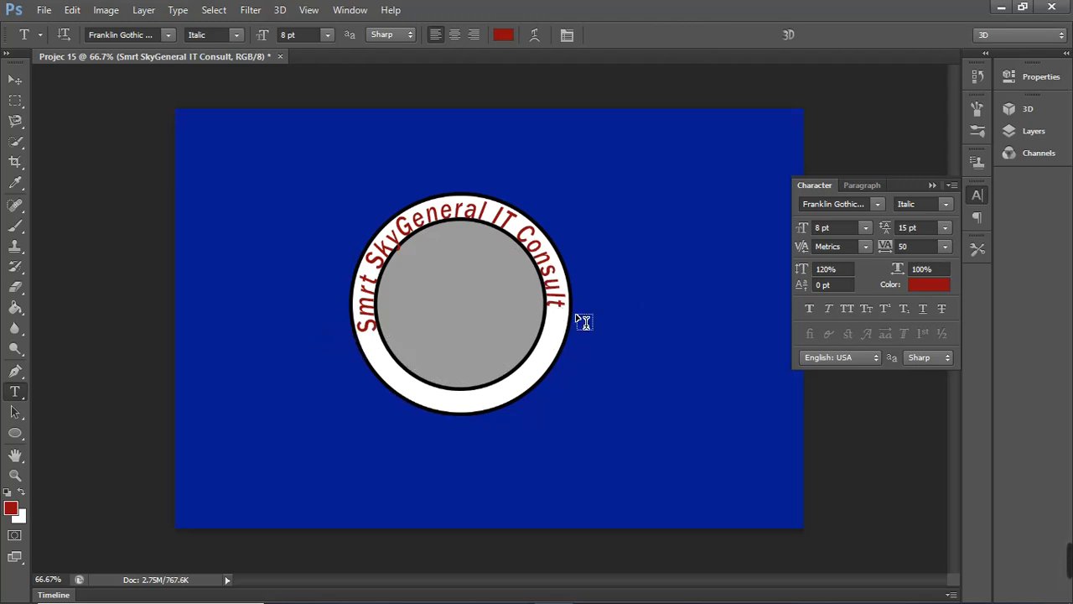
Try to adjust the curved text's starting point on the inner circle's path with the path selection arrow.
click(15, 412)
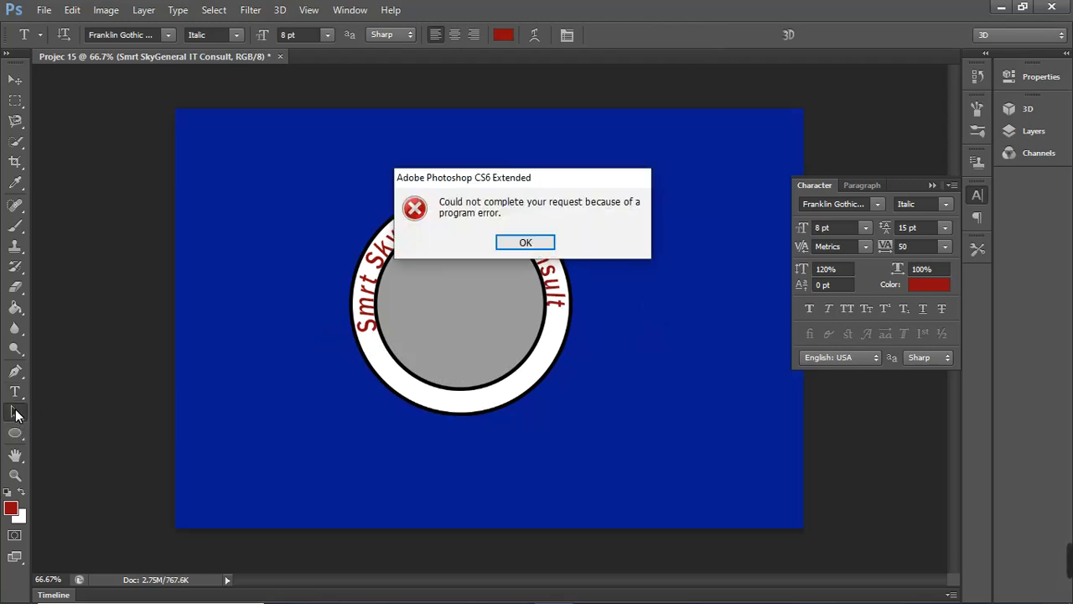
click(527, 242)
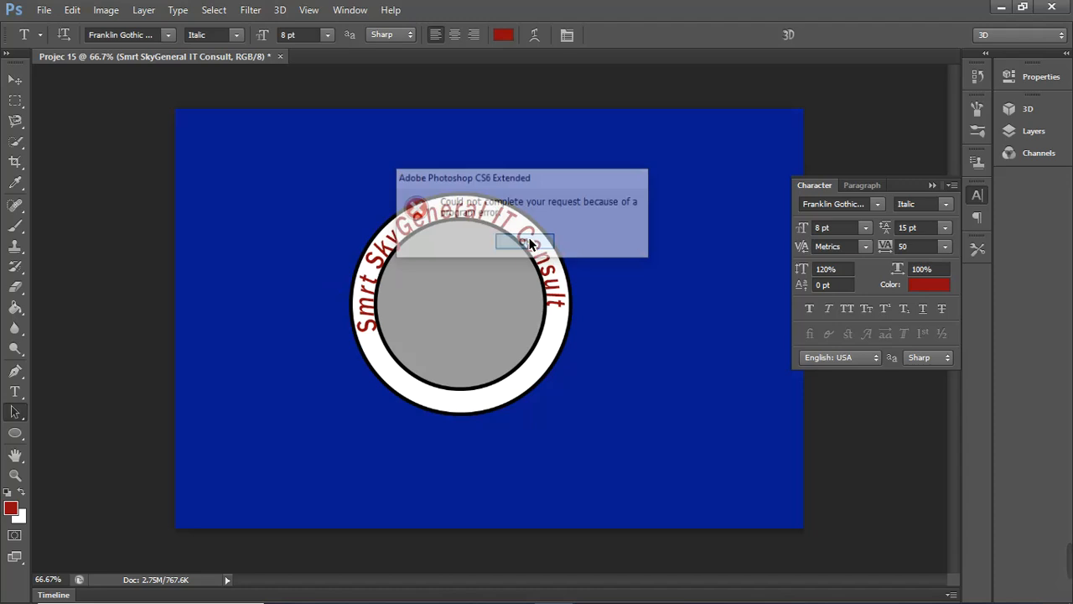
click(376, 326)
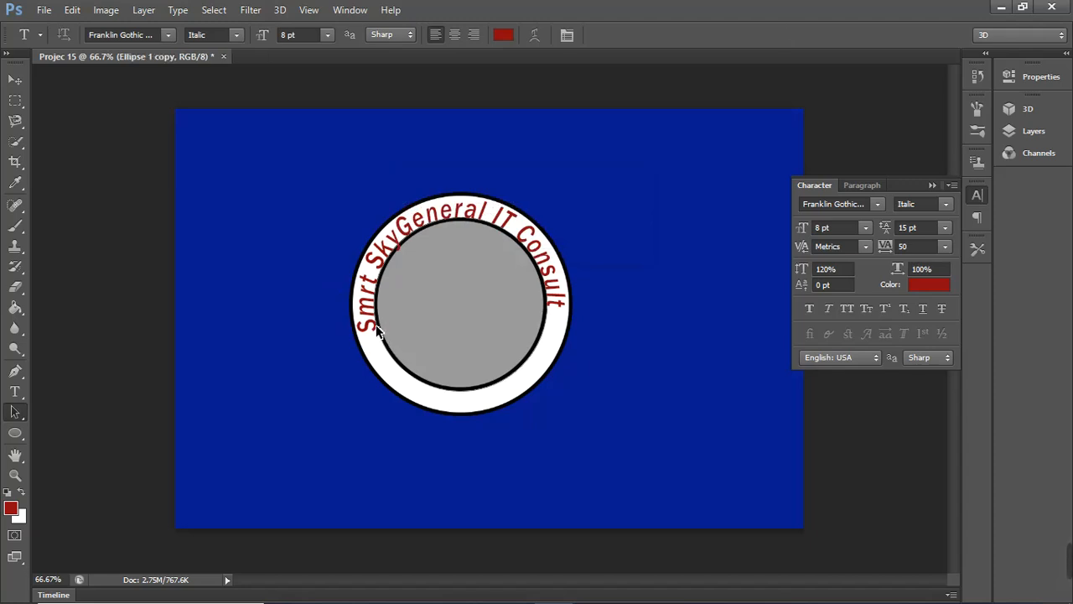
click(377, 323)
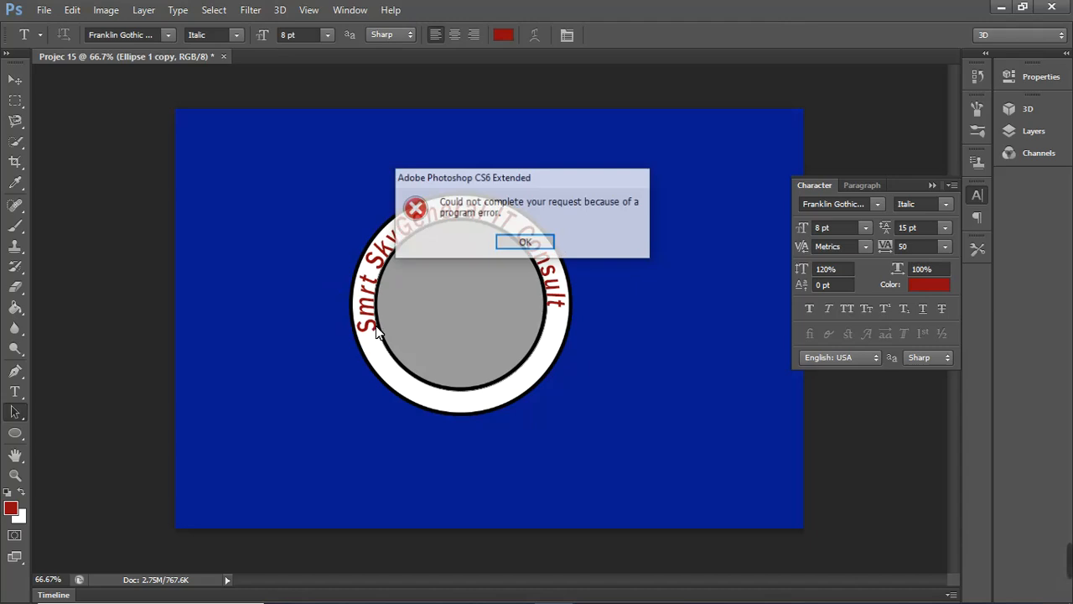
click(526, 243)
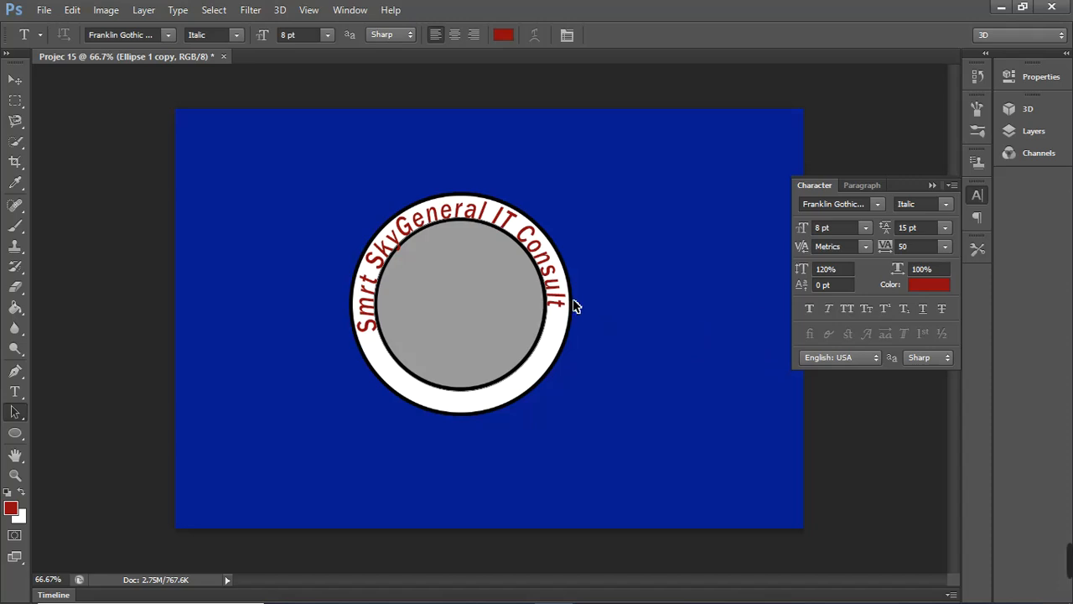
Rotate the gray inner circle clockwise by about 5.41 degrees and apply the transform.
click(930, 185)
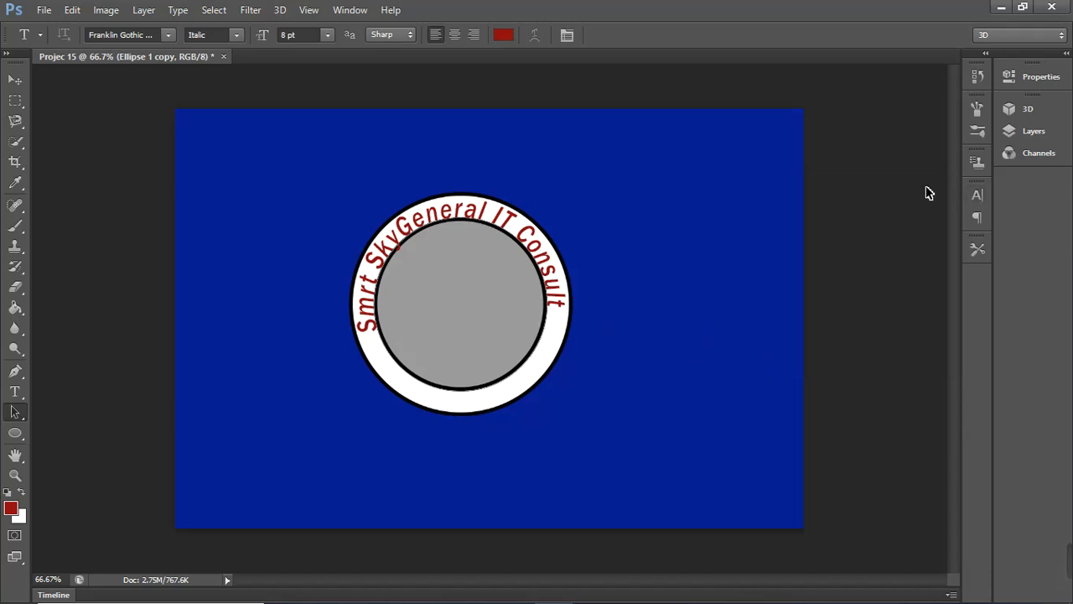
click(976, 194)
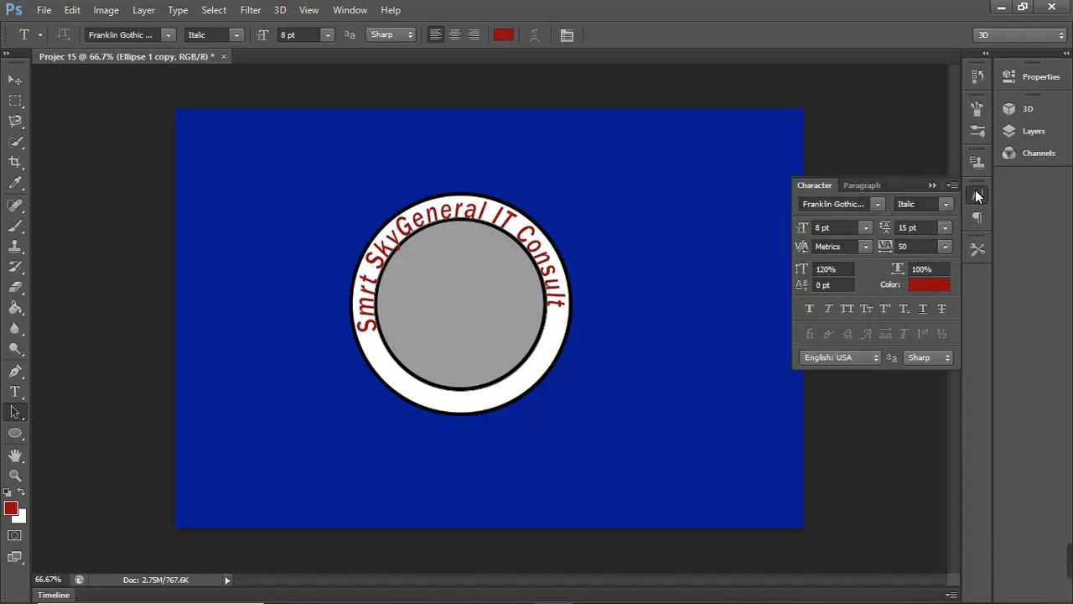
click(1031, 131)
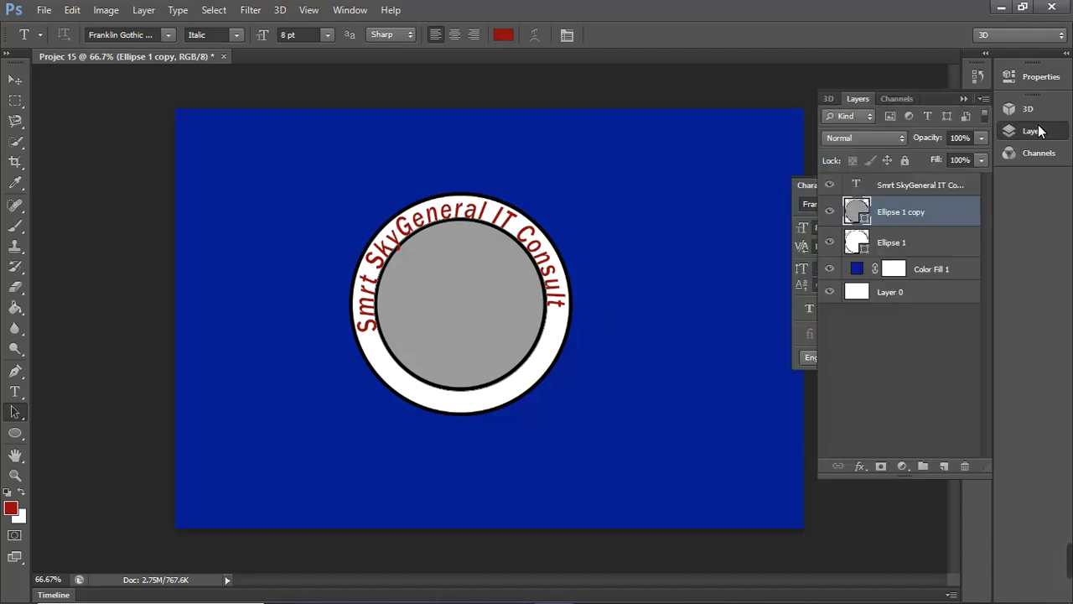
key(v)
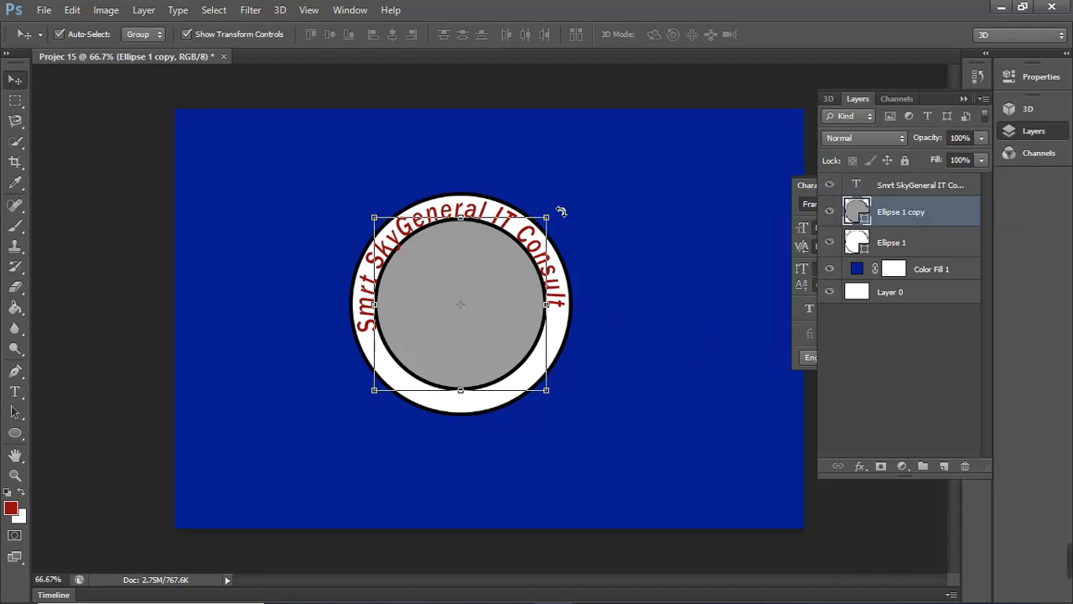
drag(561, 211, 569, 222)
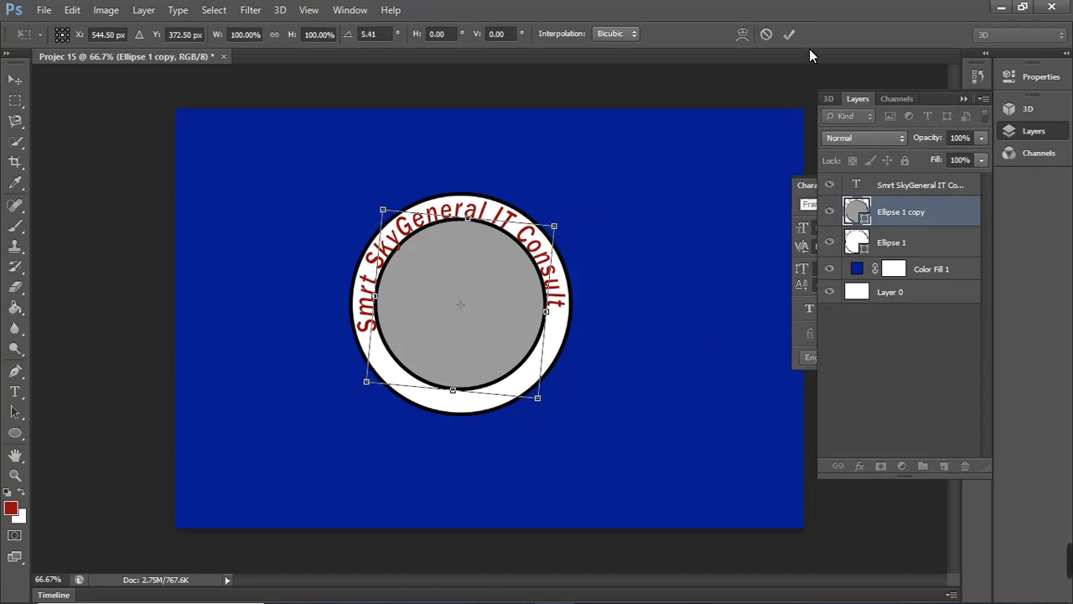
click(788, 35)
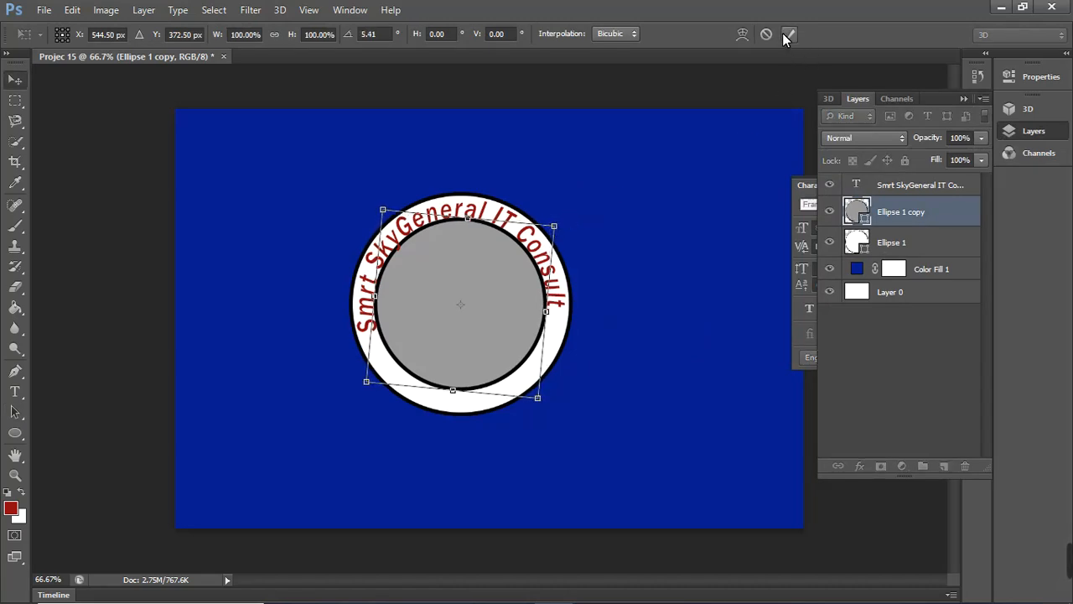
Enlarge the curved text to about 101%, rotate it clockwise by about 4.99 degrees, and apply the transform.
click(686, 177)
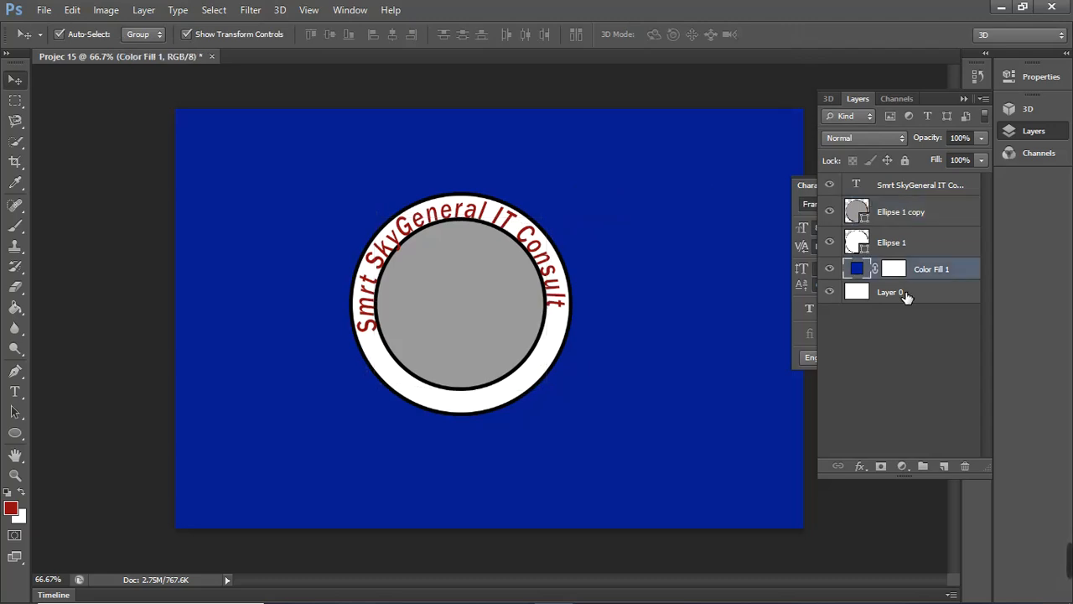
click(926, 199)
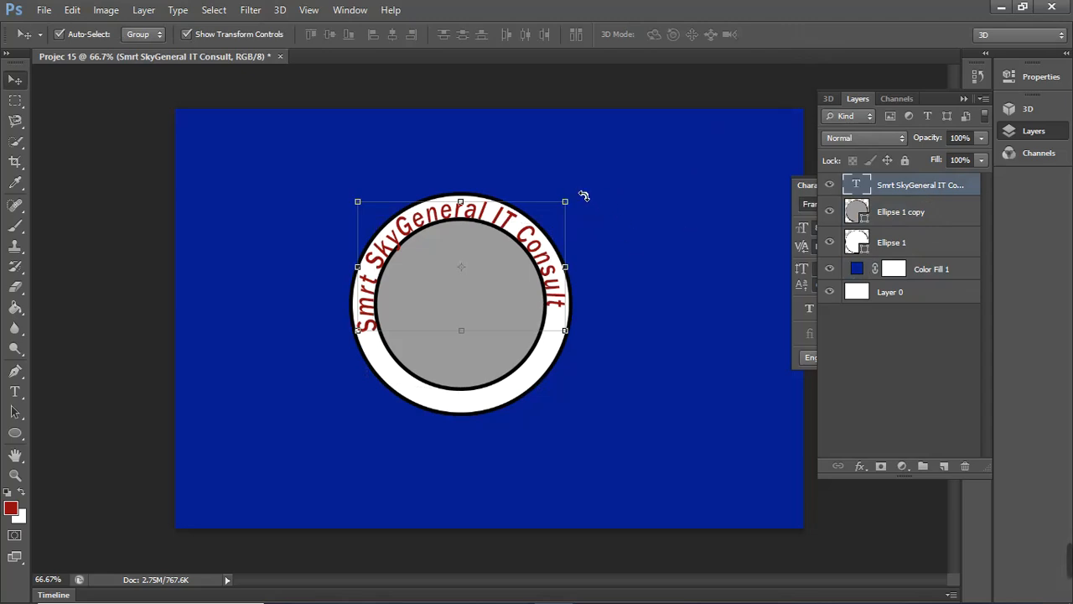
drag(582, 199, 590, 199)
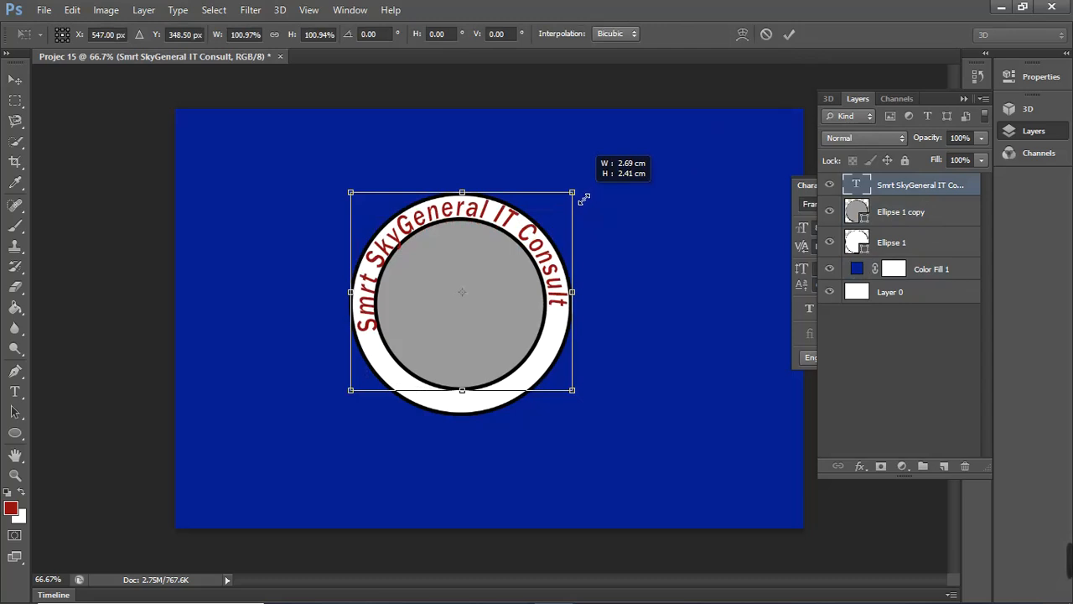
drag(584, 199, 584, 200)
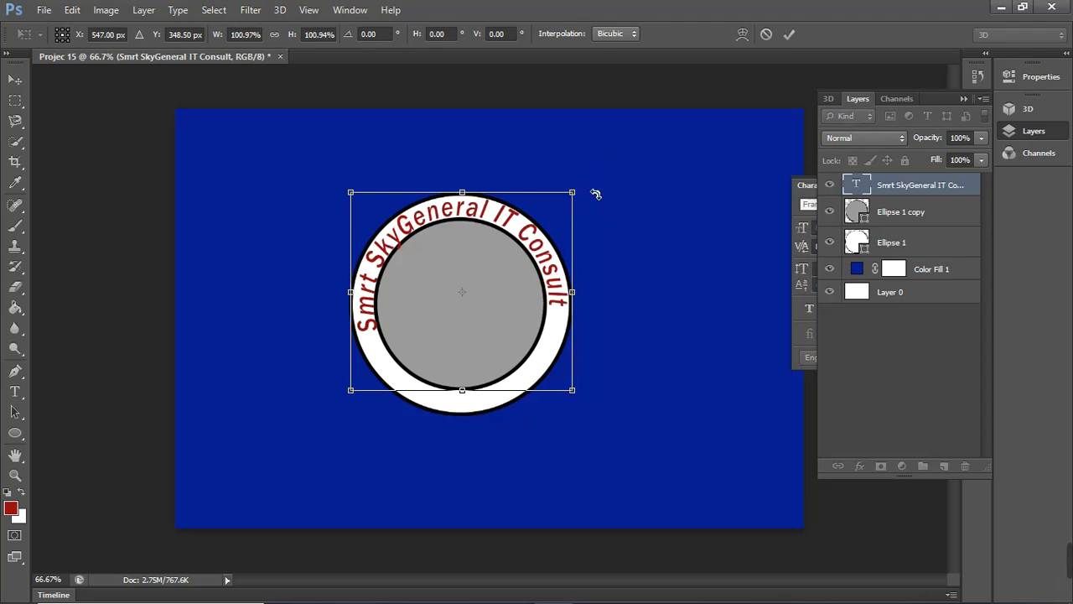
drag(595, 194, 598, 206)
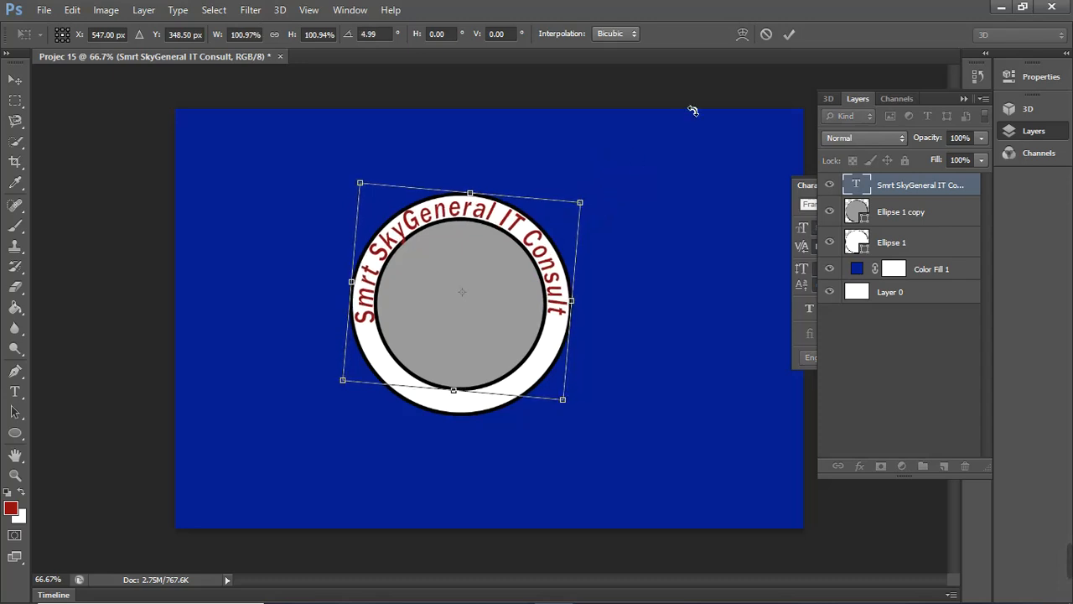
click(789, 35)
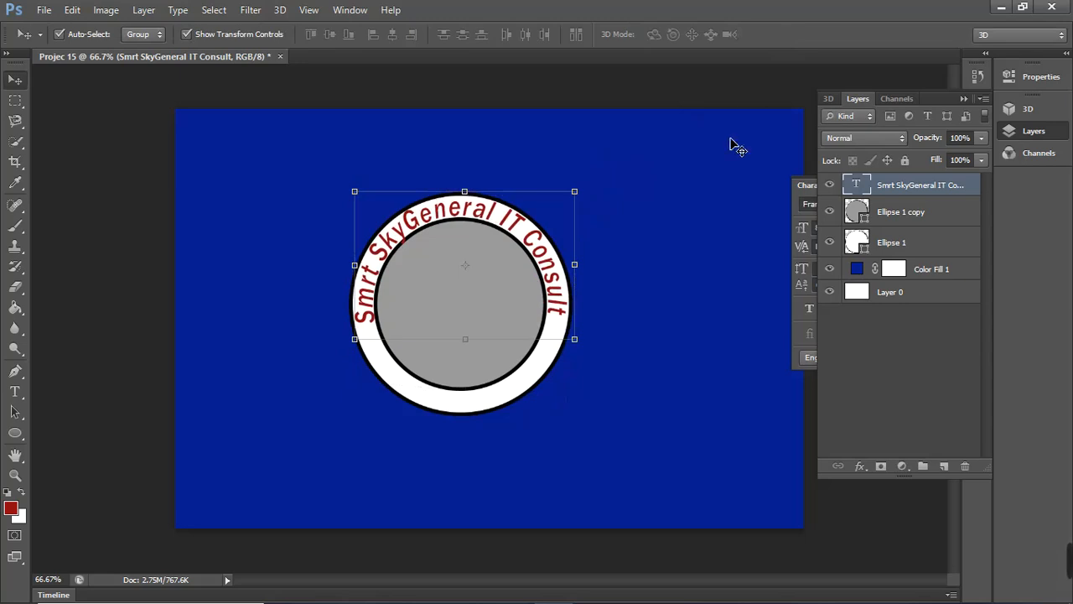
click(685, 187)
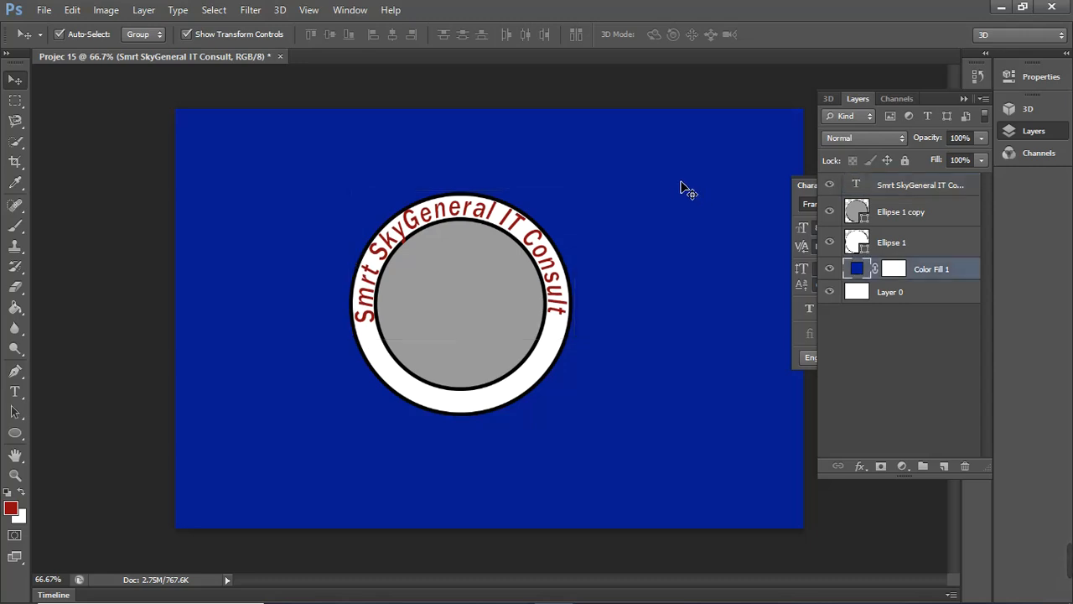
Reduce the curved text layer's font size to 6 pt.
click(808, 192)
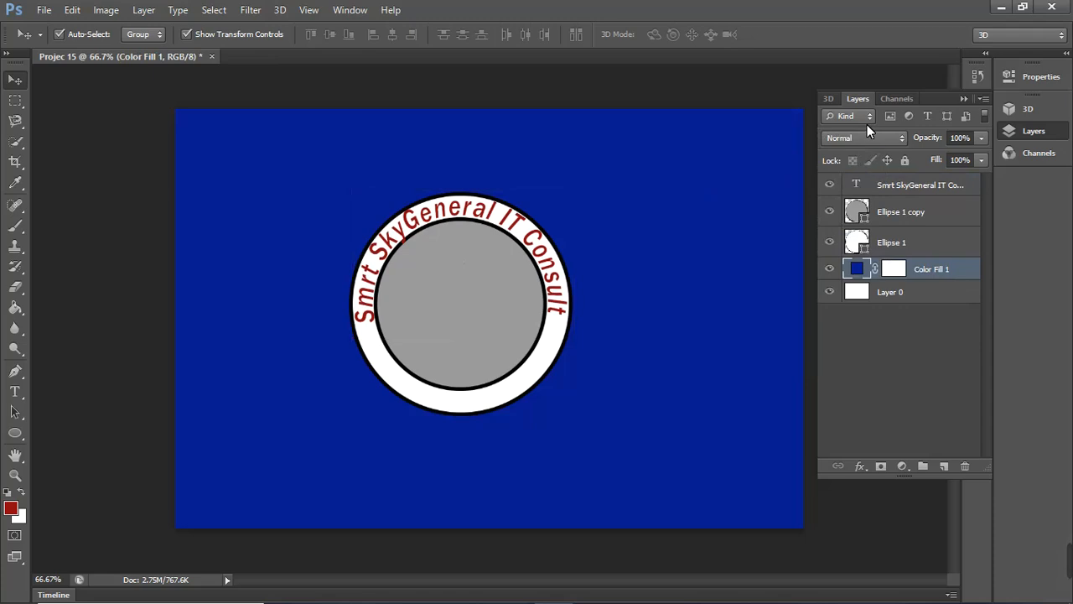
click(963, 100)
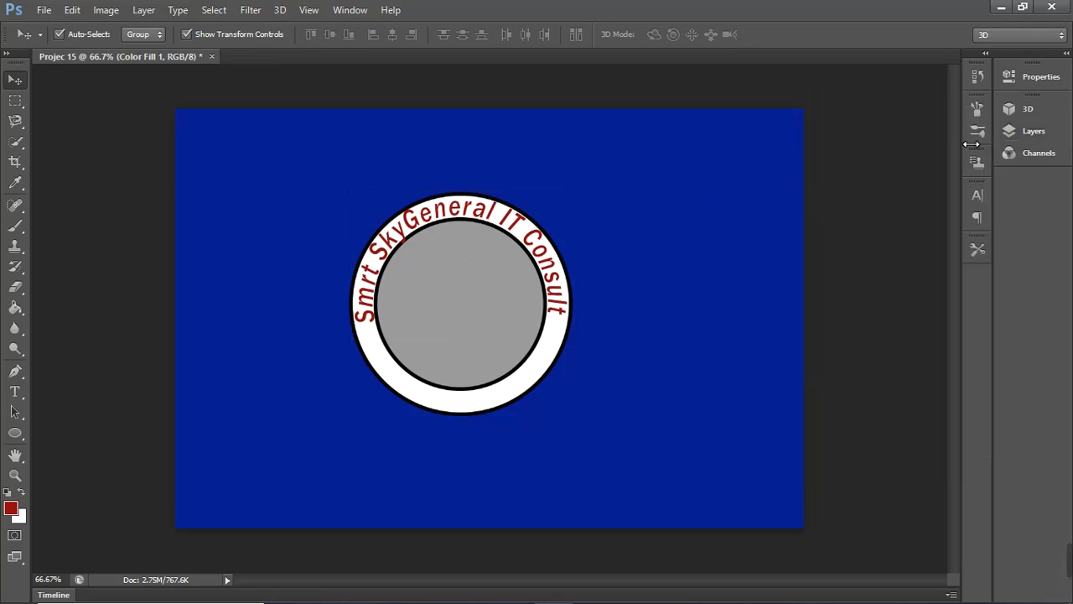
click(970, 196)
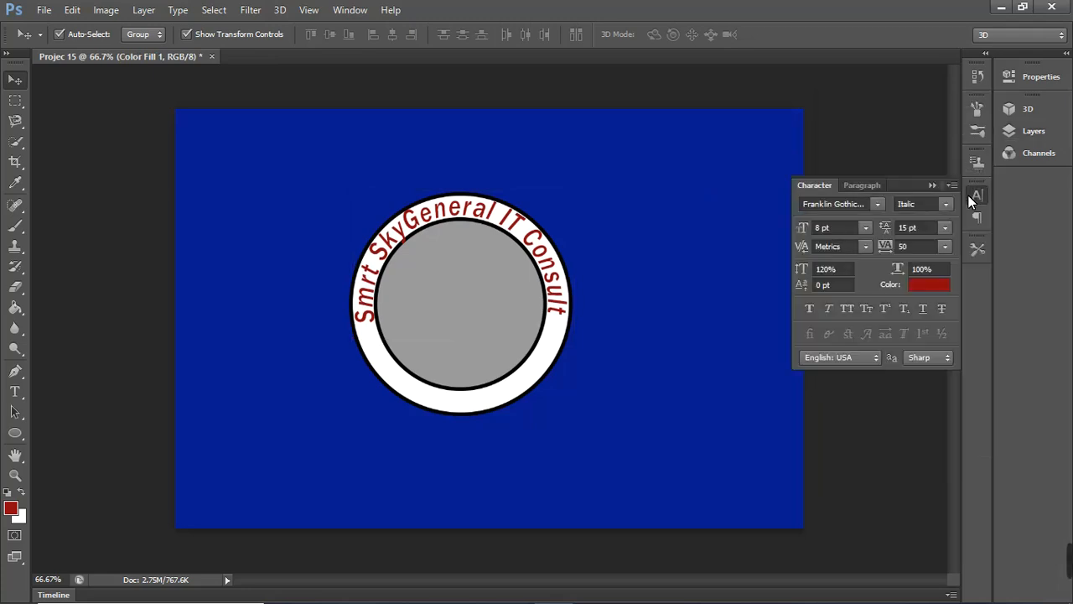
click(864, 226)
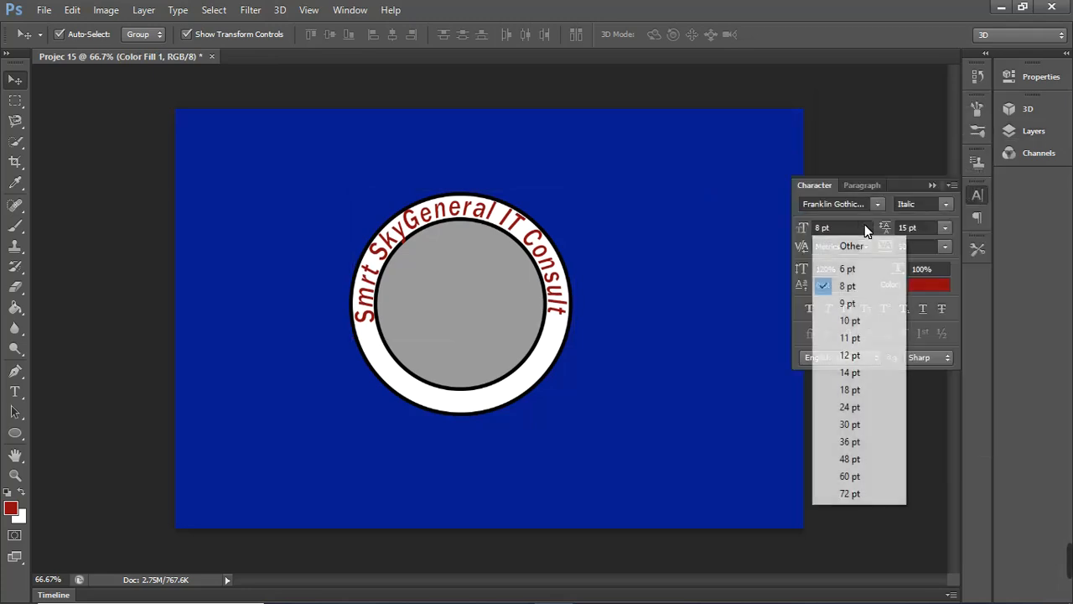
click(849, 268)
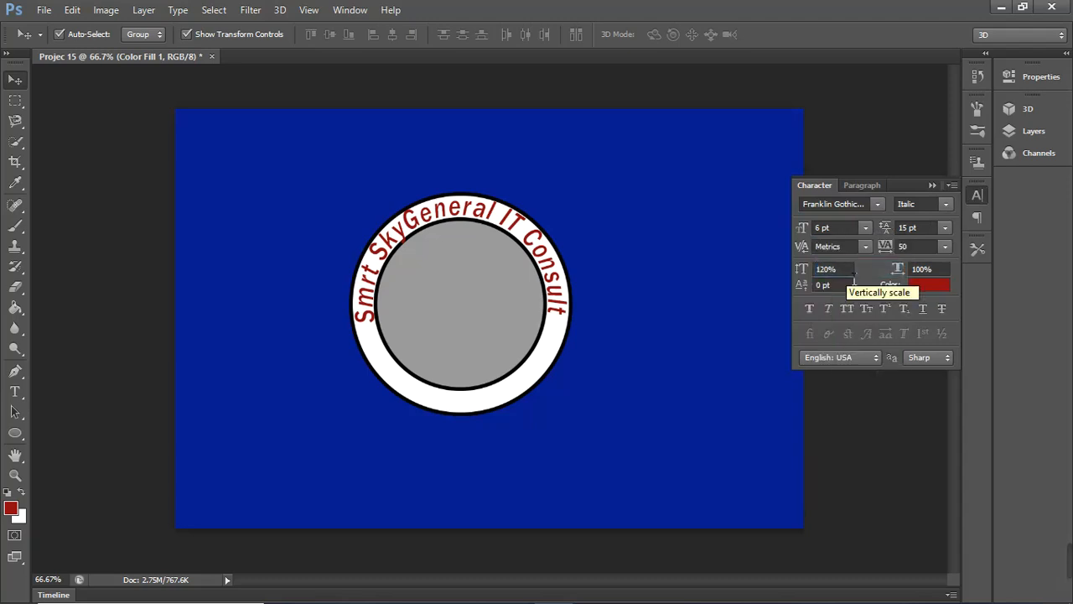
click(1027, 130)
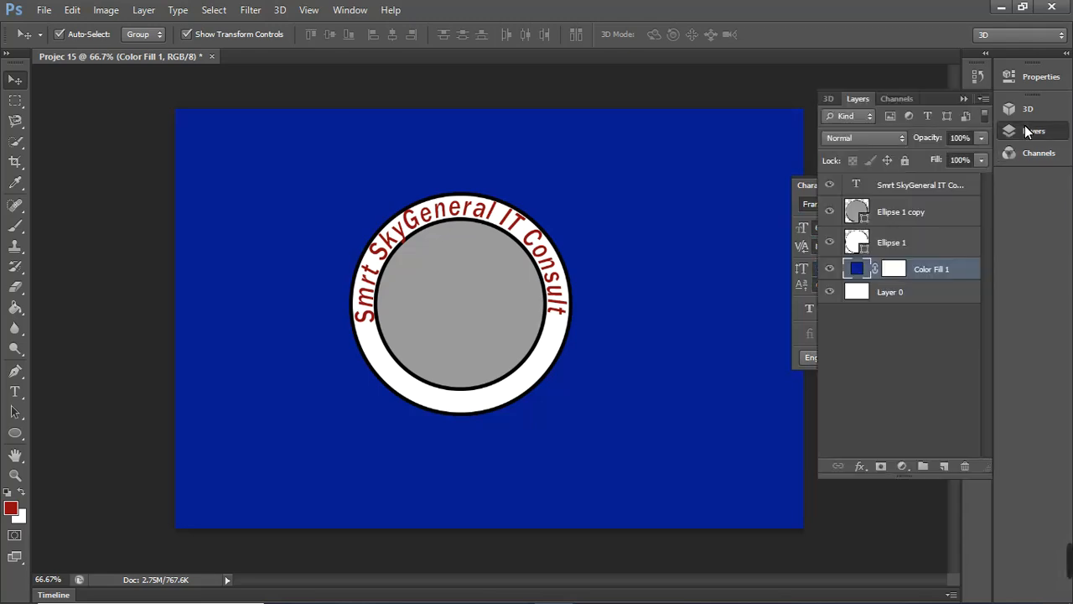
click(930, 186)
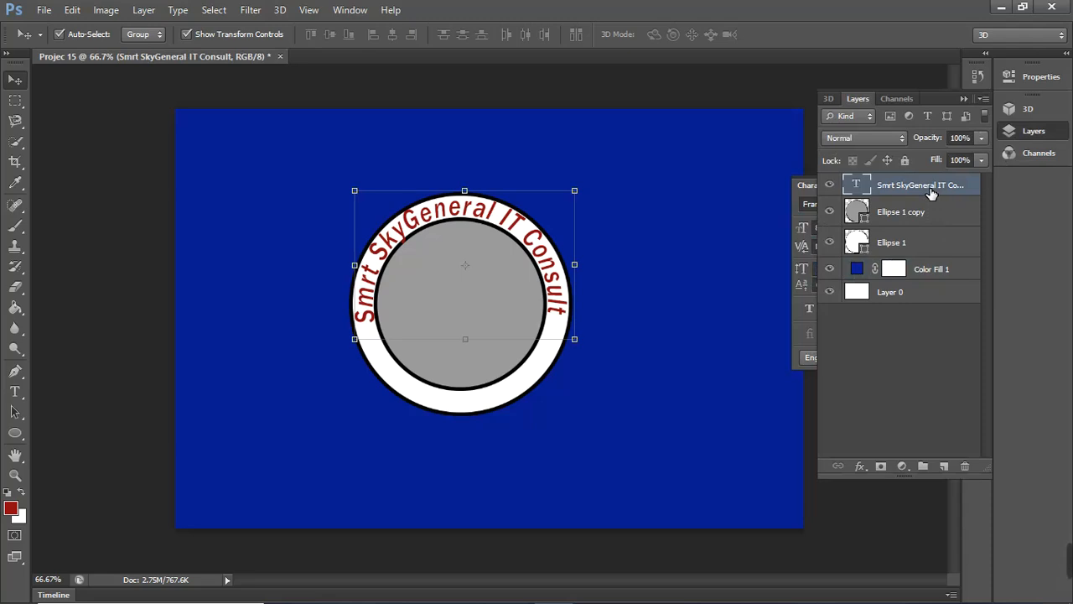
key(t)
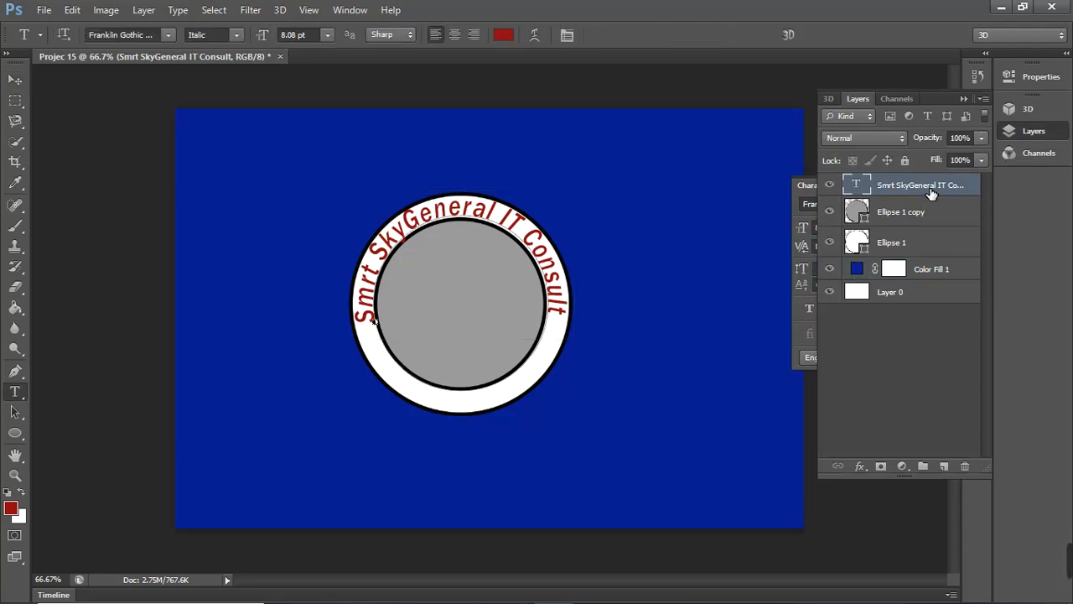
click(328, 36)
click(328, 76)
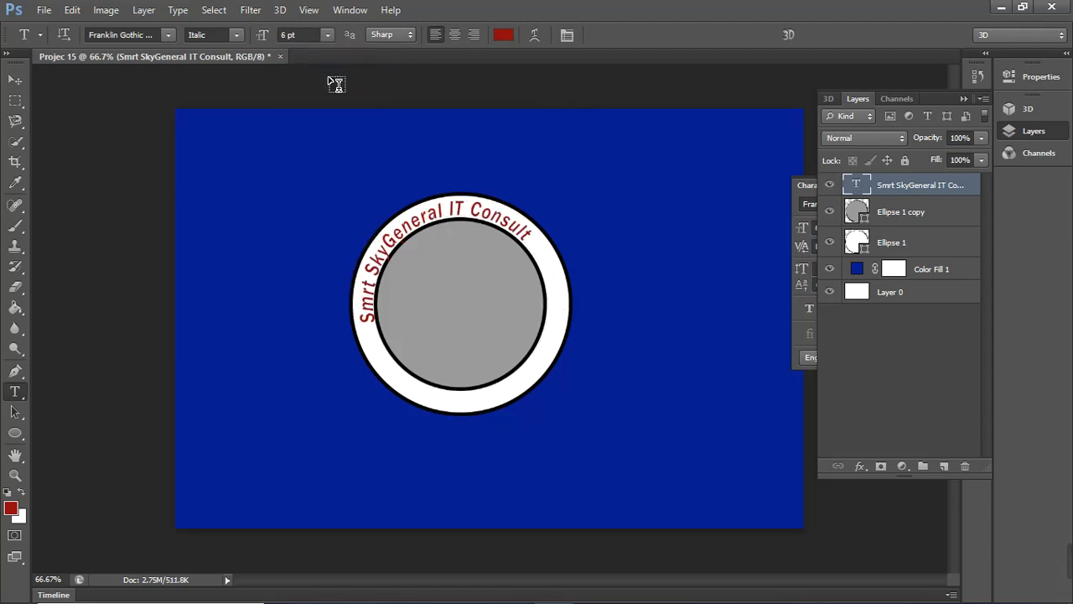
Set the curved text's font size to 8 pt and deselect the text layer.
click(311, 43)
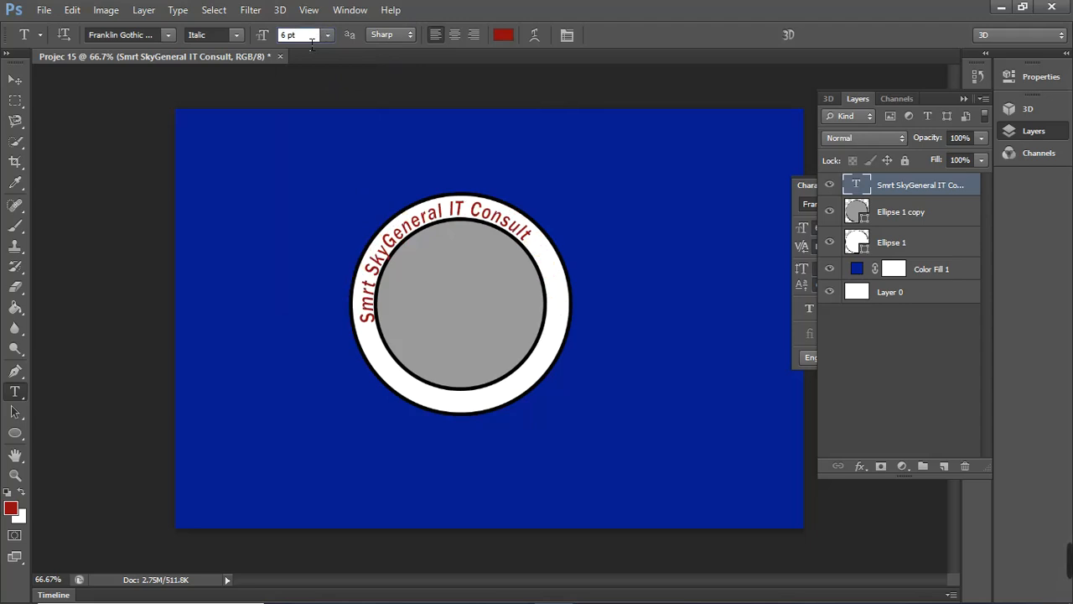
key(BackSpace)
key(BackSpace)
text(8)
key(Return)
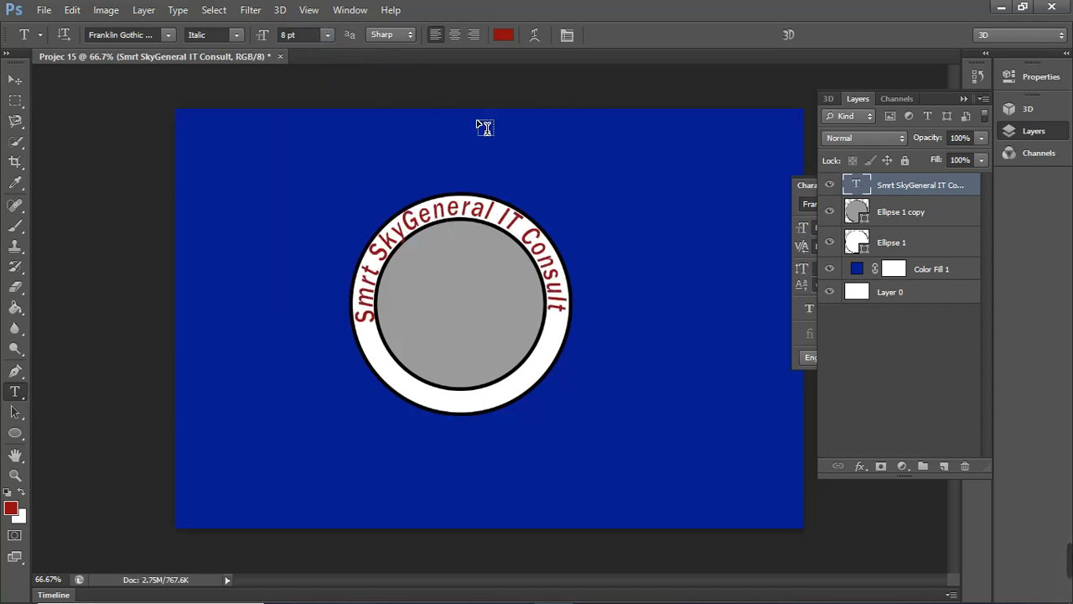
key(v)
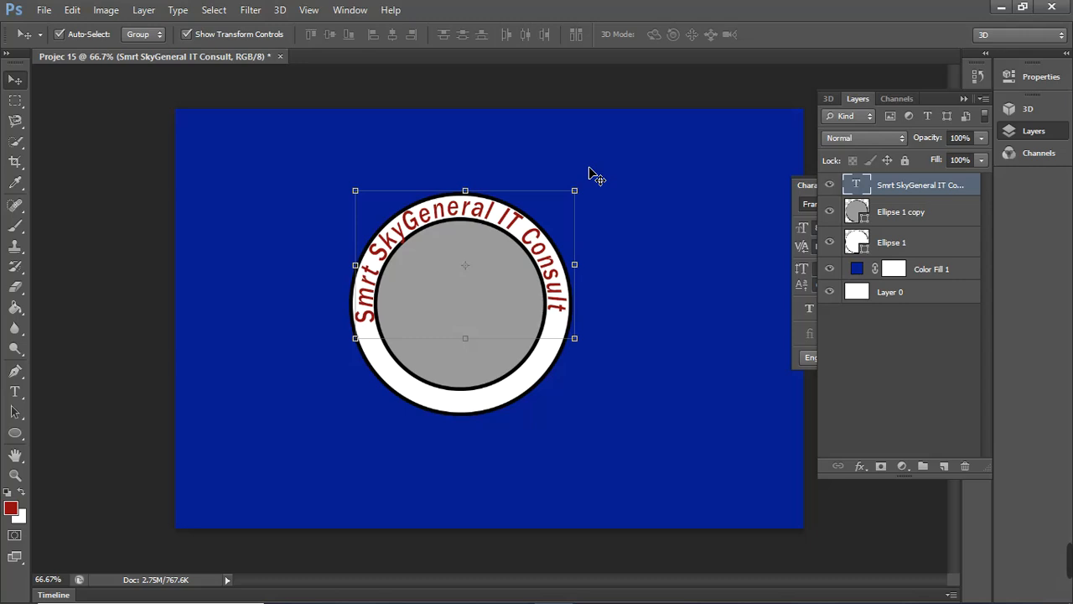
click(640, 266)
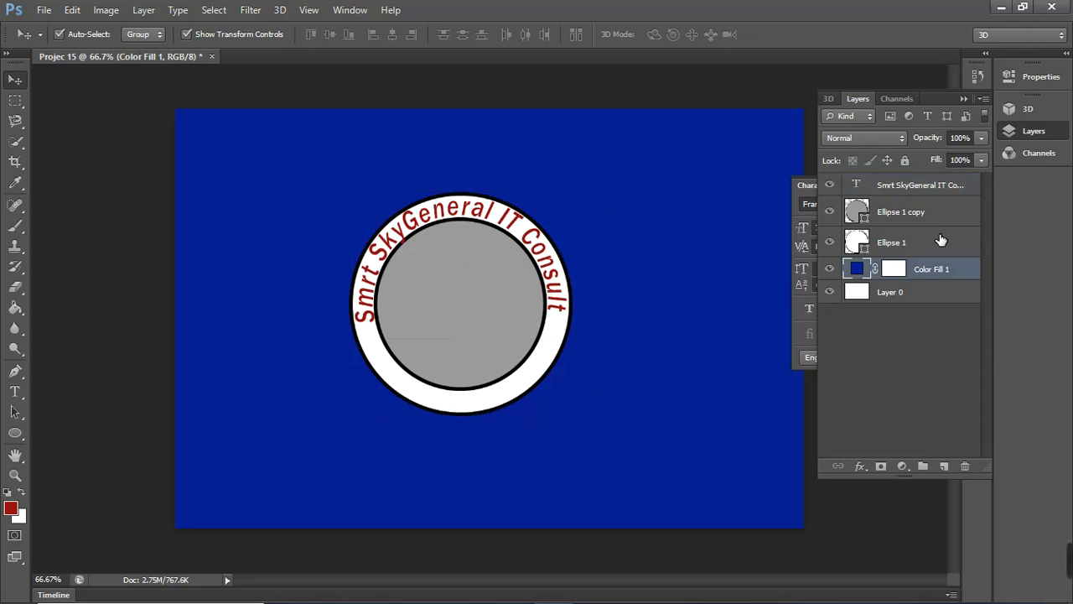
Start a new text on the outer white circle's path, near the lower part of its edge.
click(921, 215)
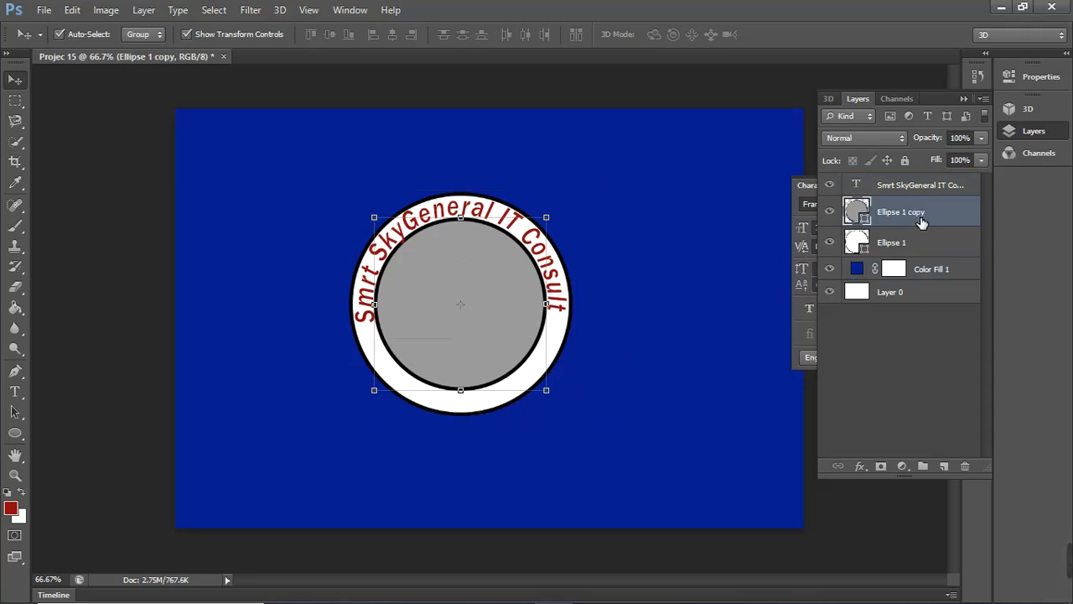
shift+click(905, 248)
click(907, 248)
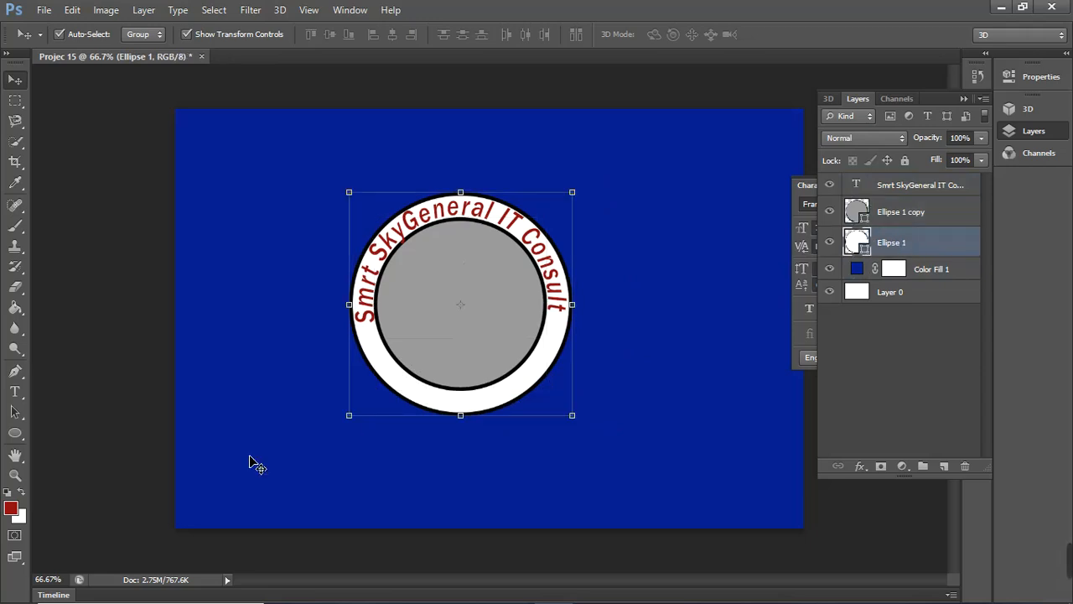
click(14, 391)
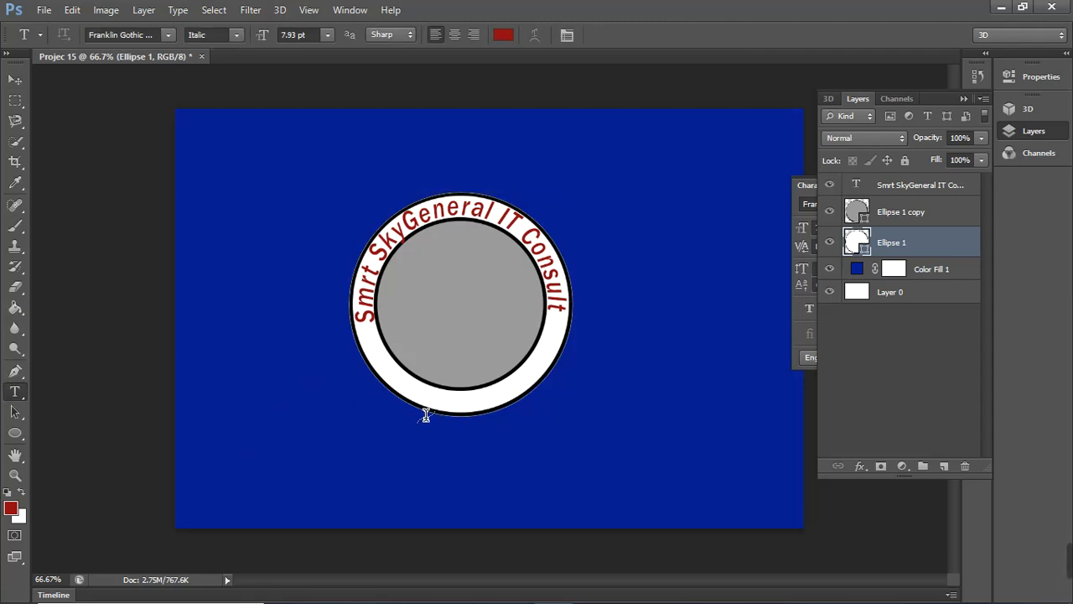
click(424, 416)
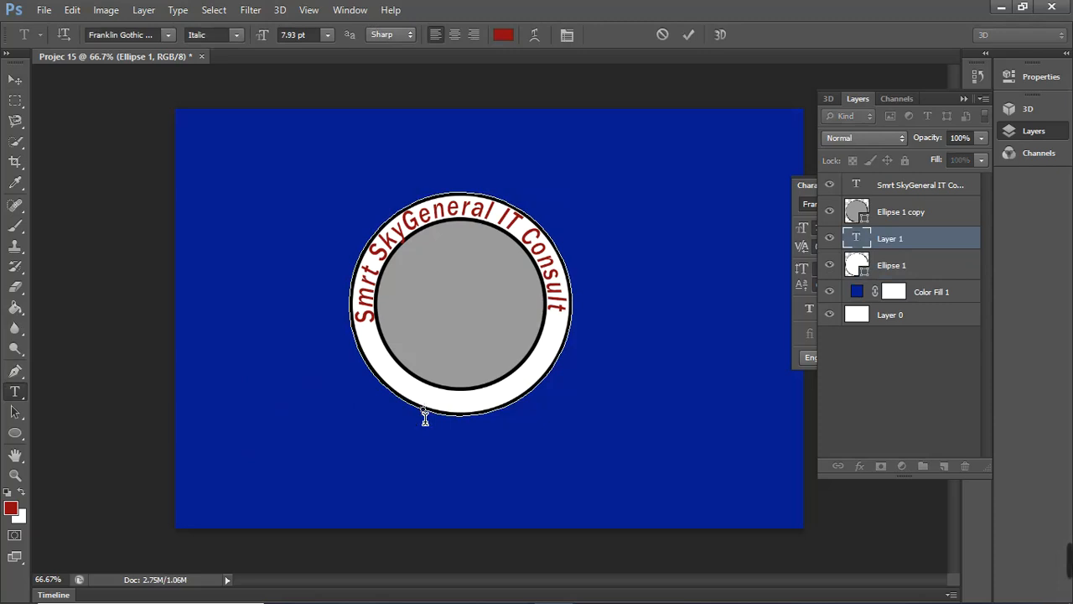
Enter "since 1999" as the text along the outer circle's path and commit it.
text(sl)
text(nce)
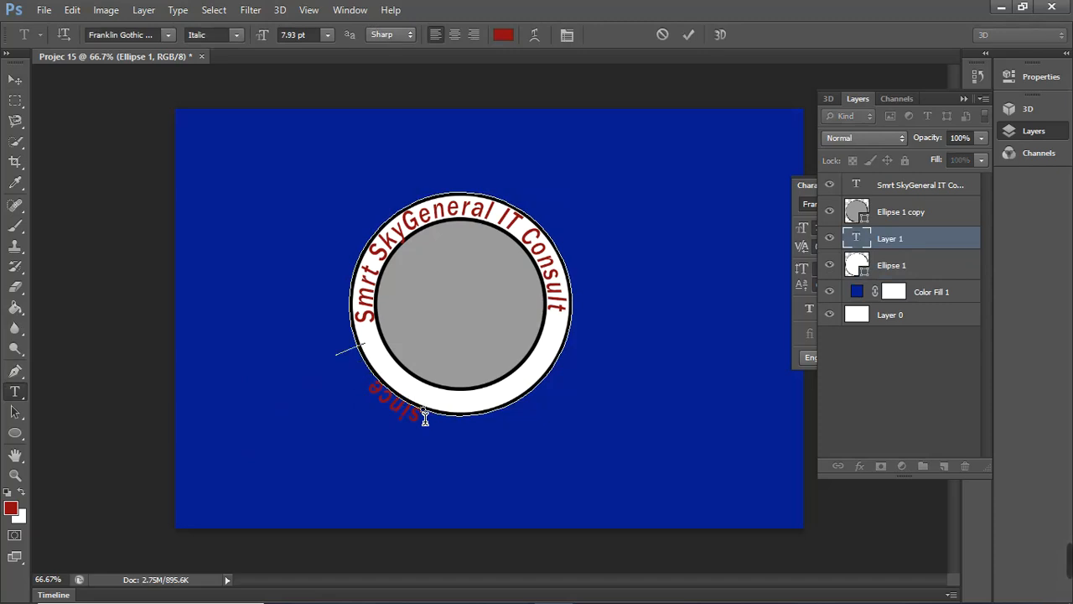
text(1999)
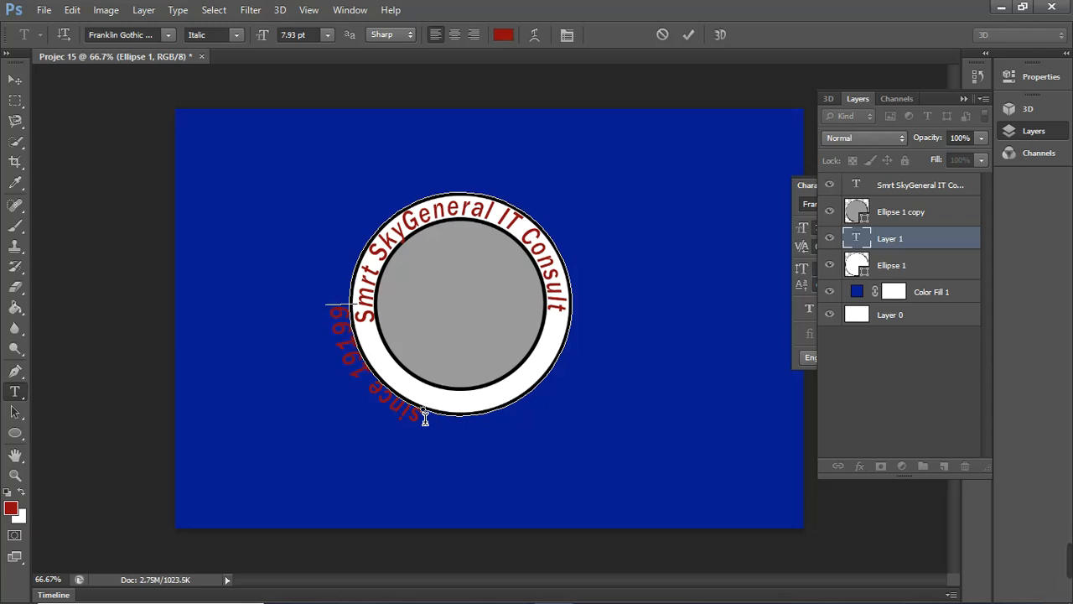
key(Left)
key(Left)
key(Delete)
key(Delete)
key(BackSpace)
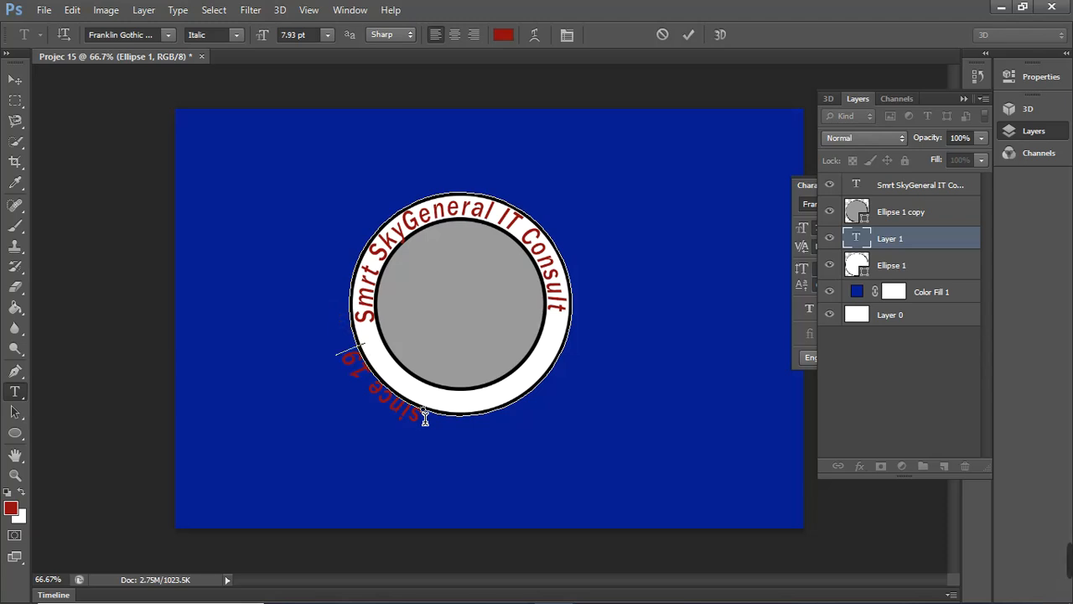
text(99)
click(685, 35)
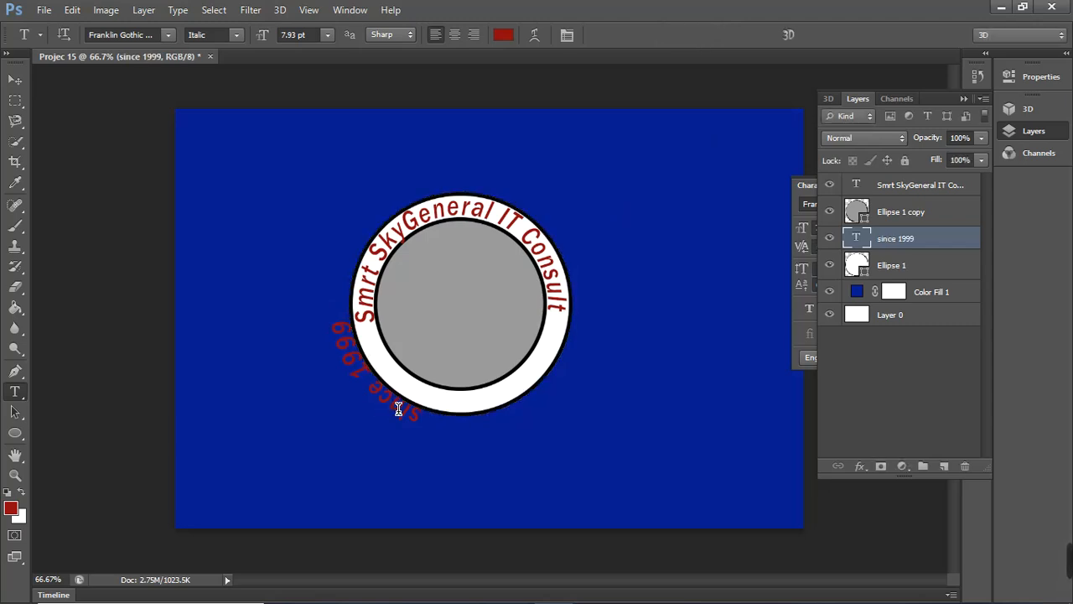
Try to select the "since 1999" text on the outer circle with the Path Selection tool.
key(v)
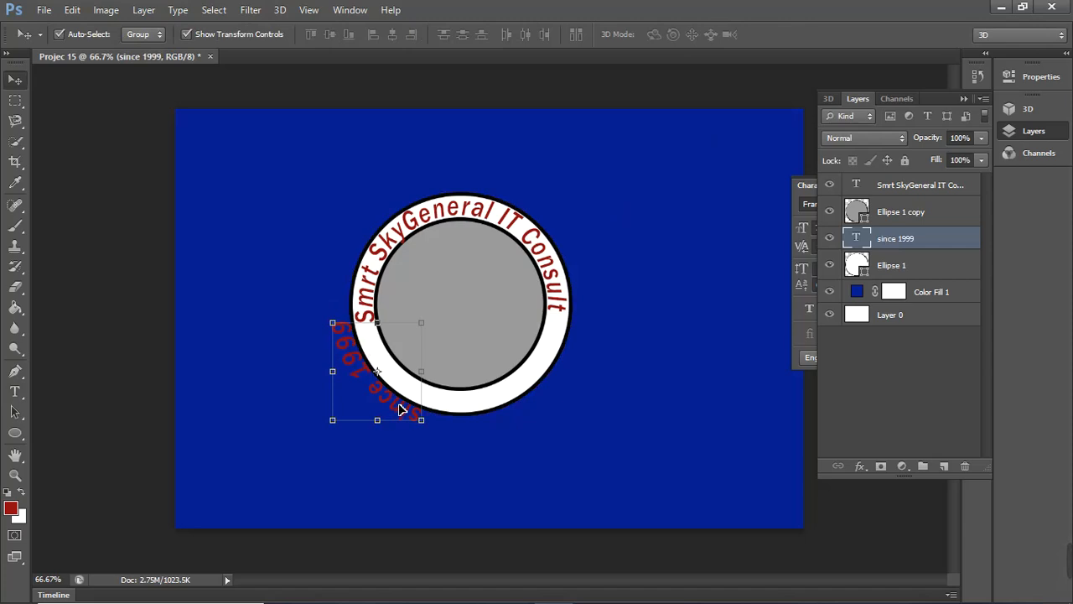
click(16, 412)
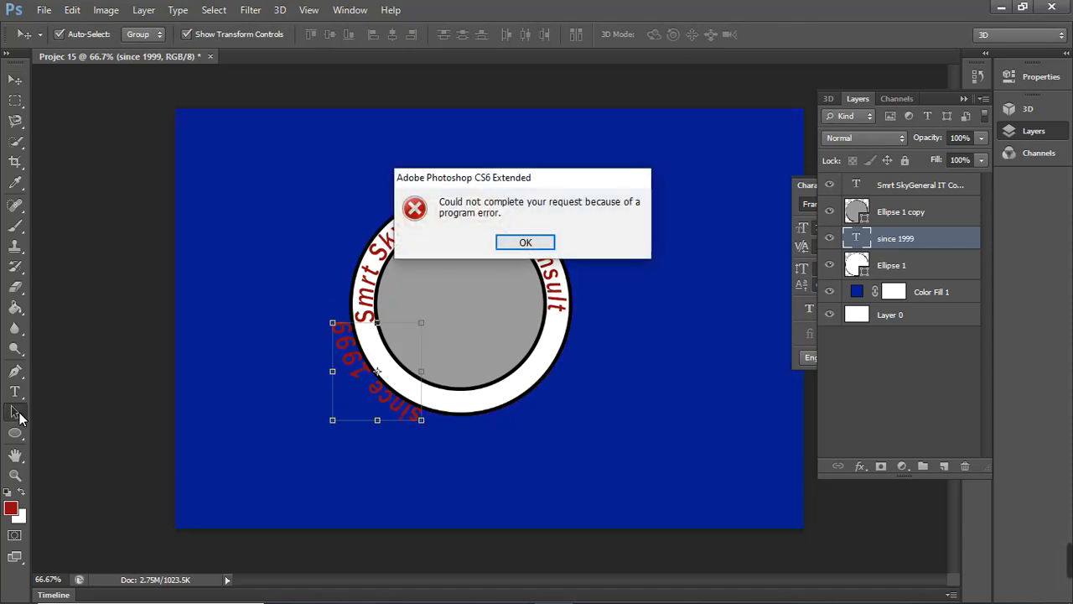
click(528, 243)
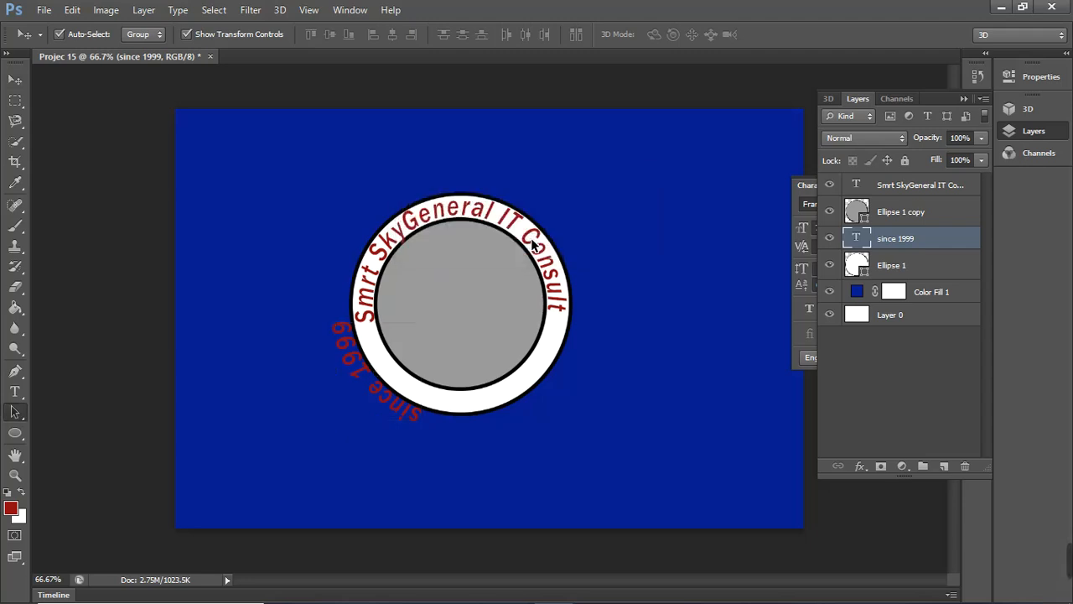
click(380, 391)
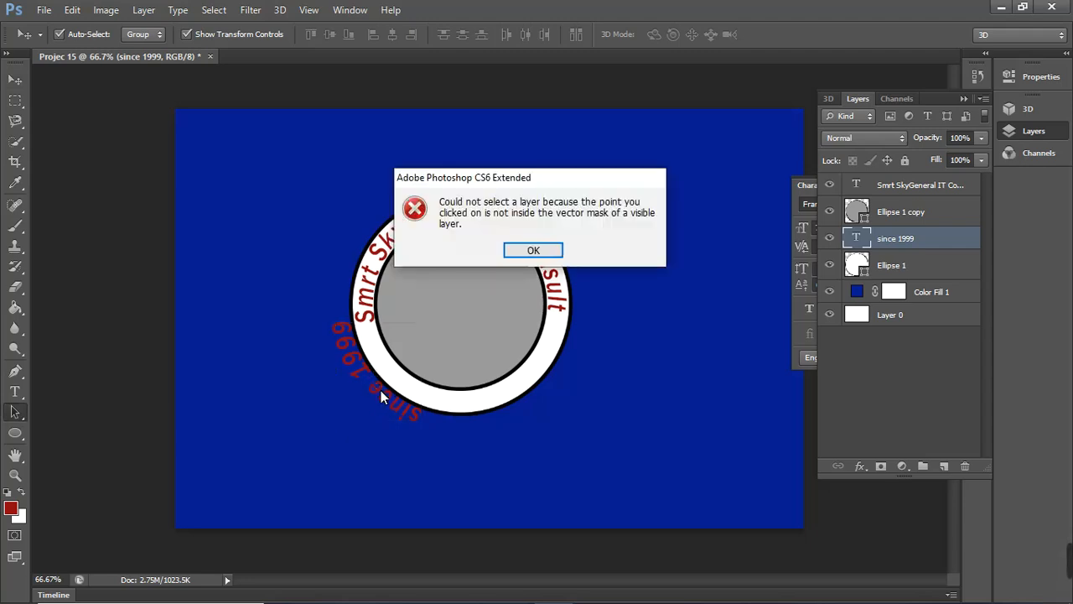
click(532, 251)
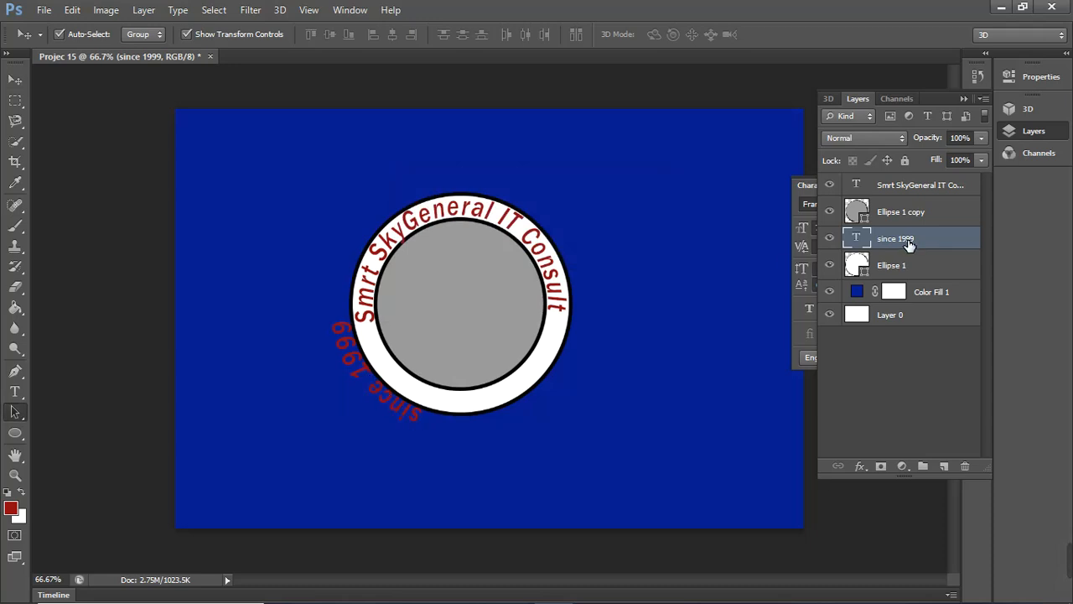
Delete the "since 1999" text layer.
key(Delete)
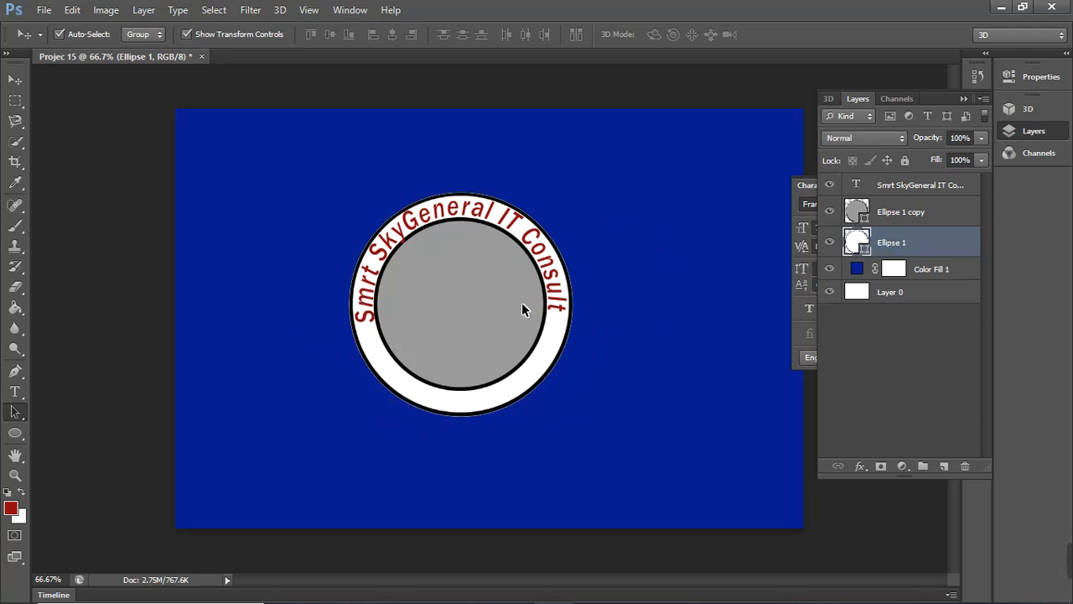
click(960, 97)
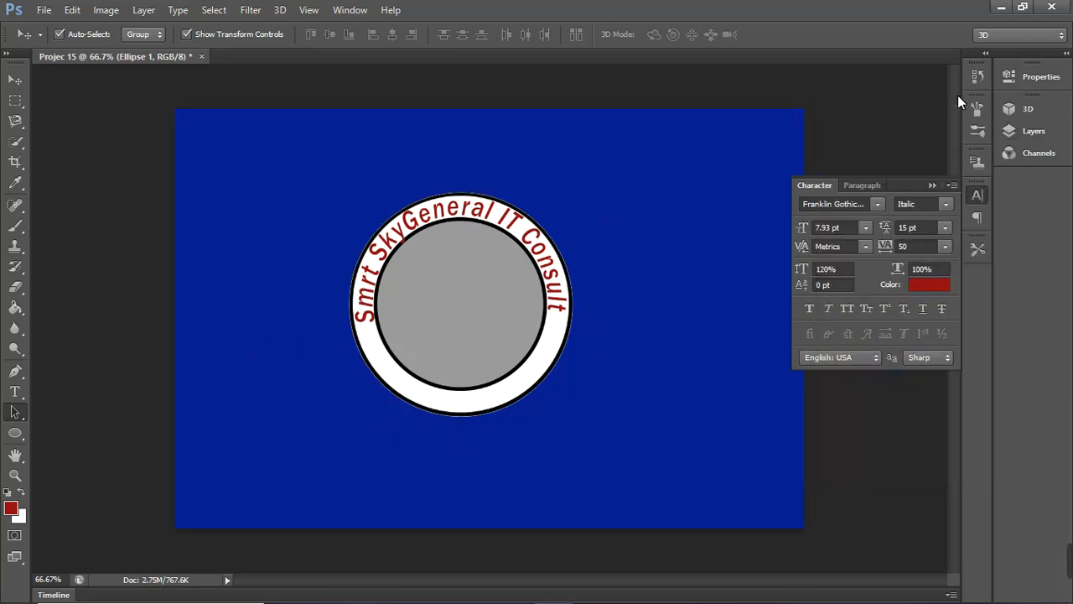
Add the text "SS" in red on the blue background beside the badge's upper edge and commit it.
click(929, 185)
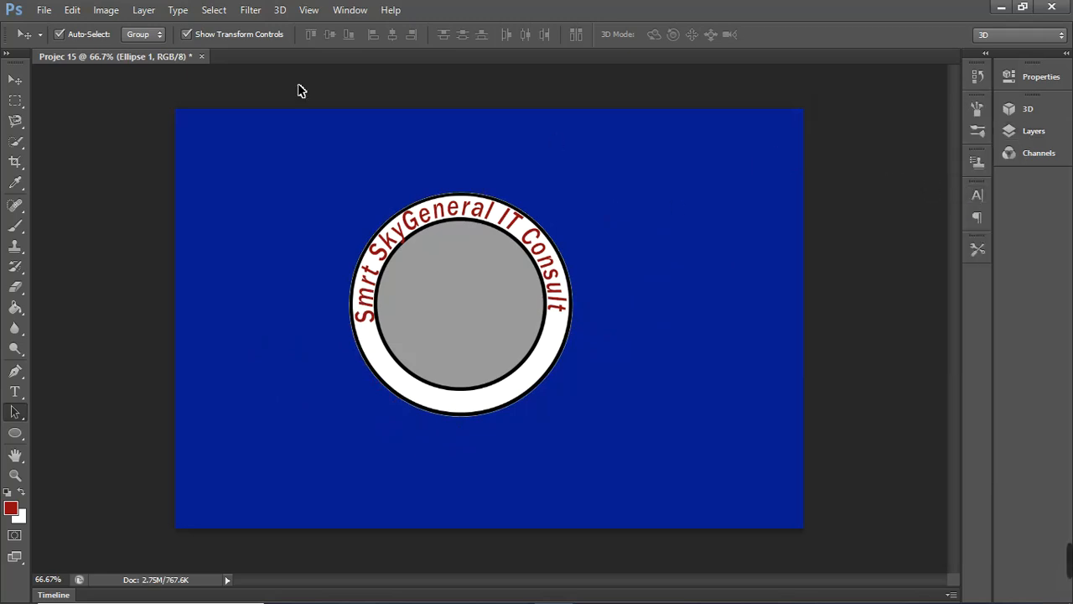
click(19, 393)
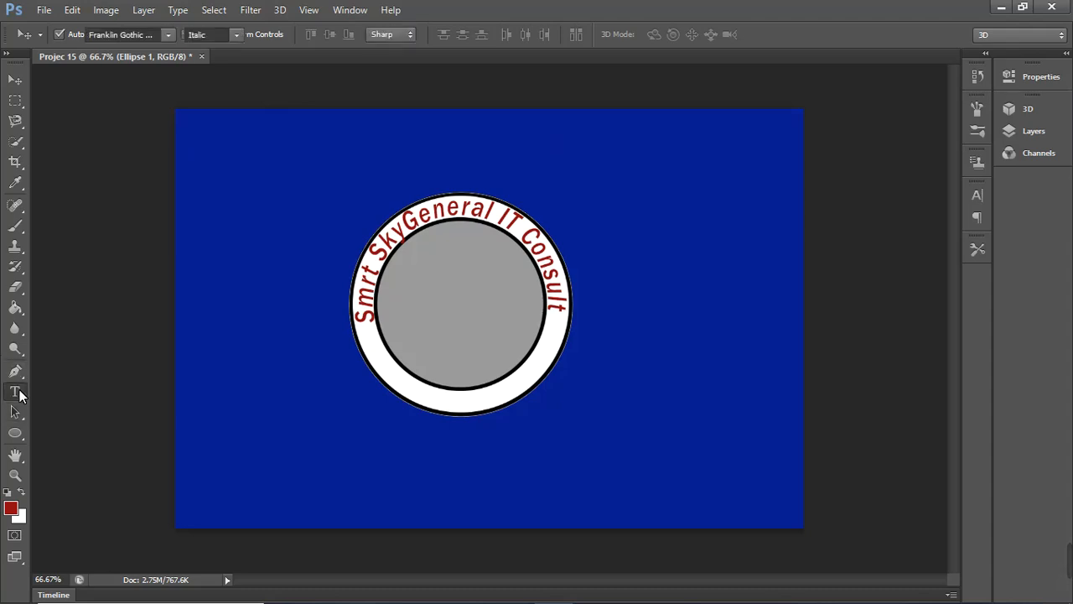
click(623, 206)
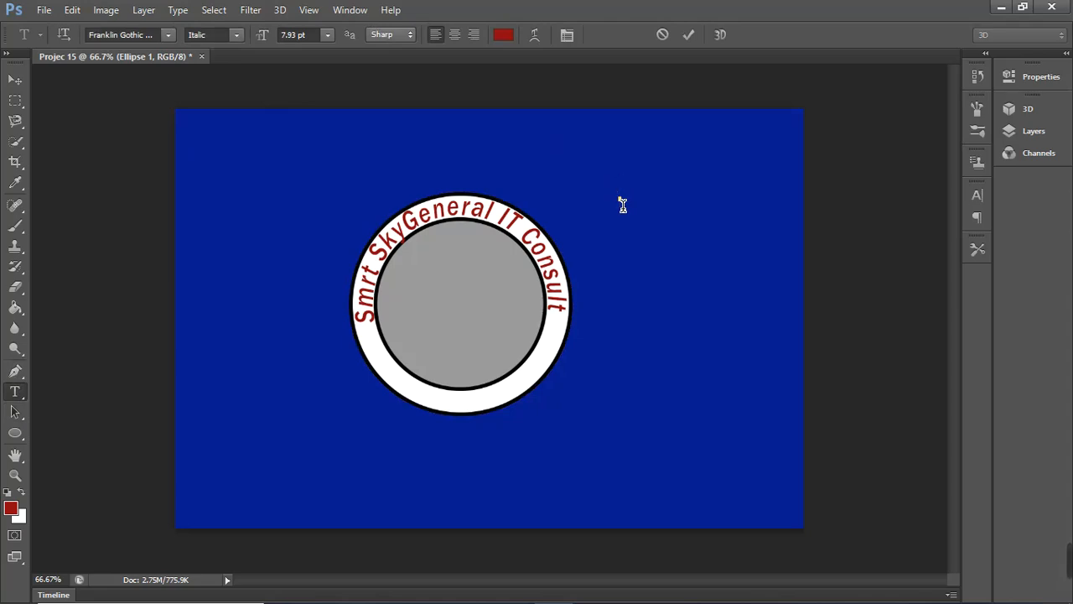
text(SS)
click(681, 36)
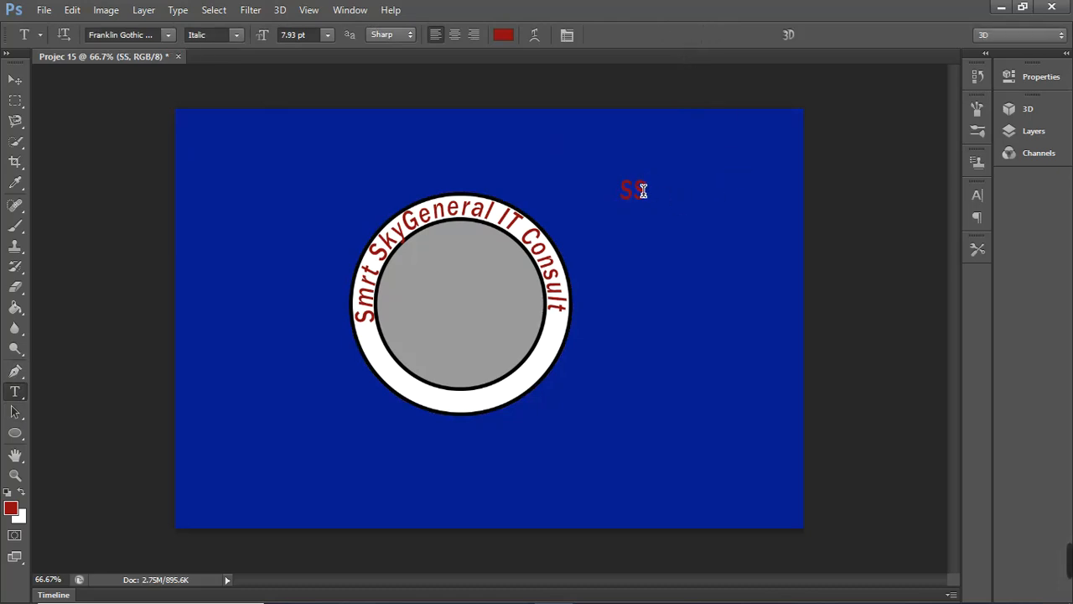
Set the "SS" text size to 48 pt and move the letters down fully onto the canvas beside the badge.
click(977, 196)
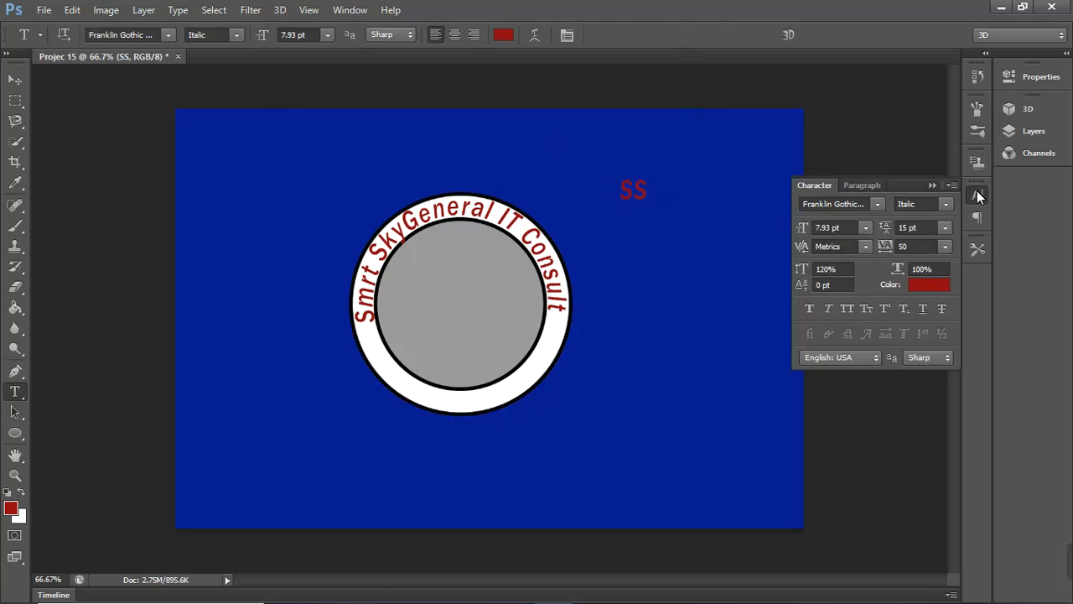
click(866, 227)
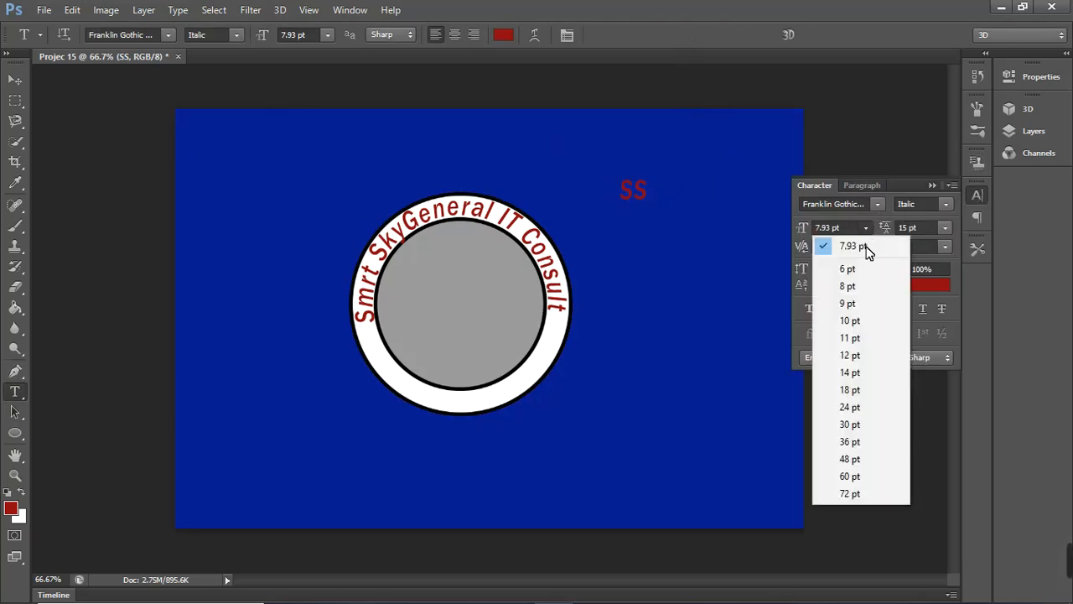
click(849, 459)
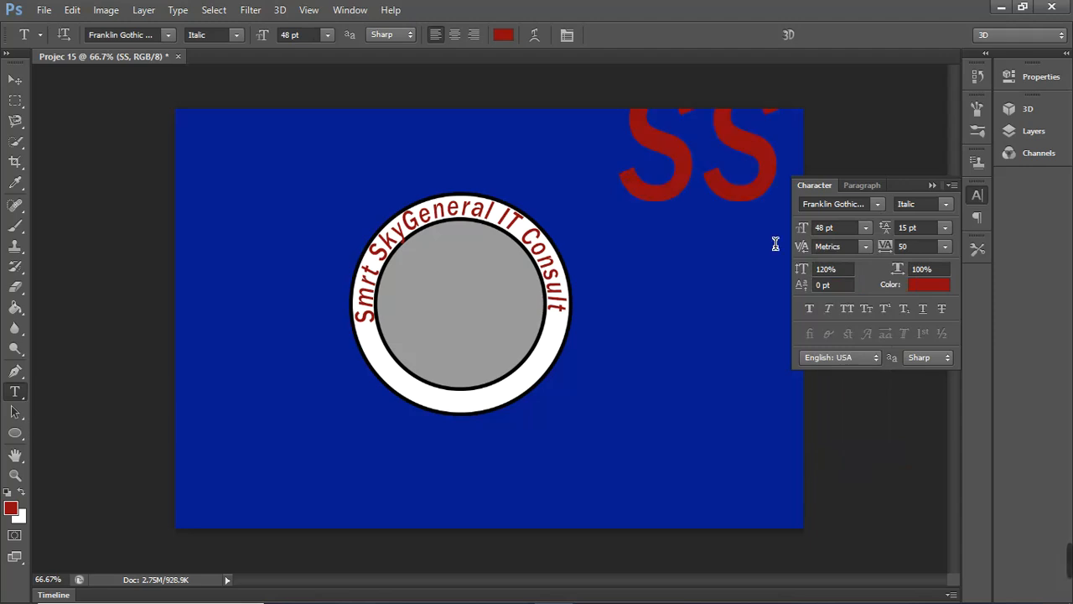
key(v)
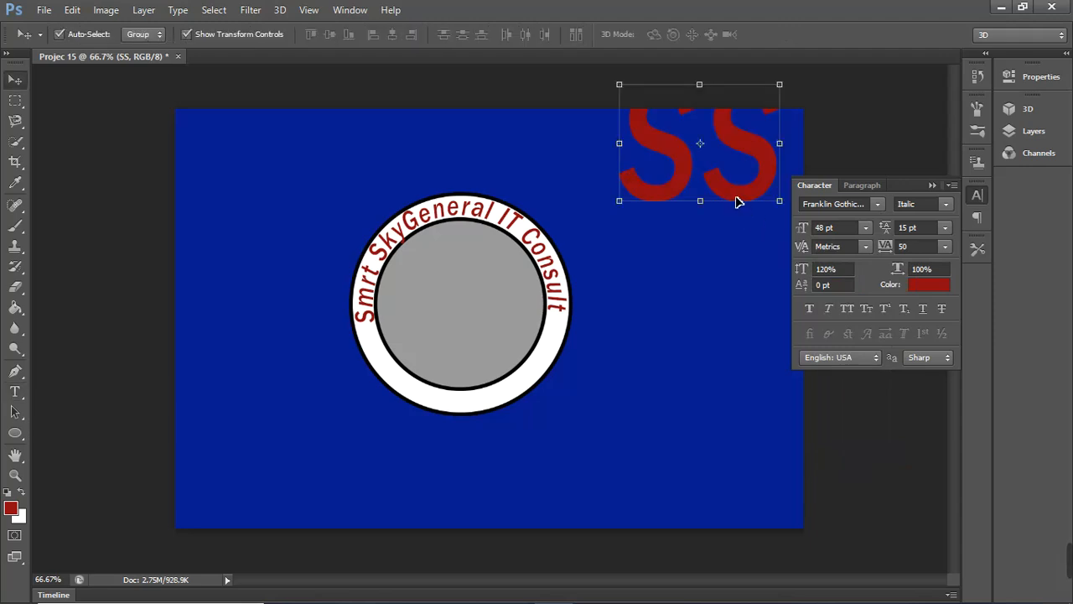
drag(738, 201, 702, 309)
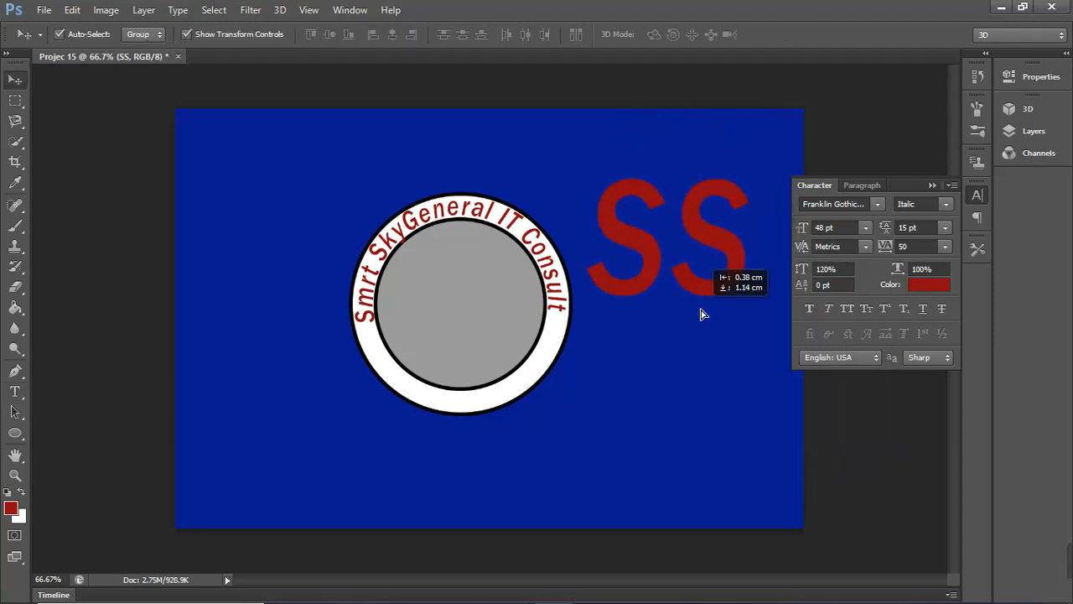
Try Script MT Bold as the font of the "SS" text.
click(876, 205)
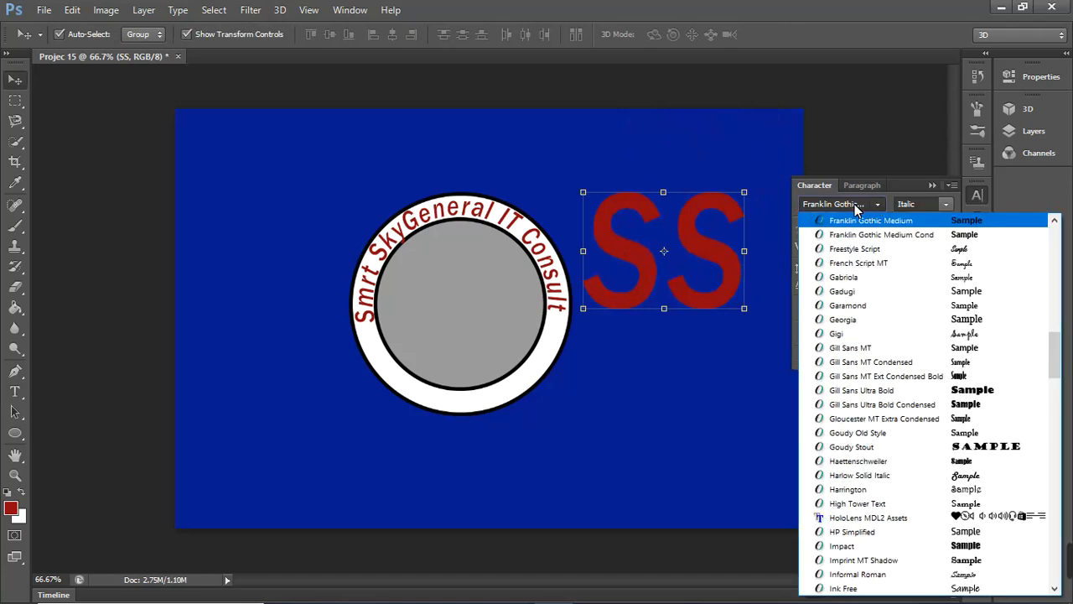
click(861, 209)
click(862, 211)
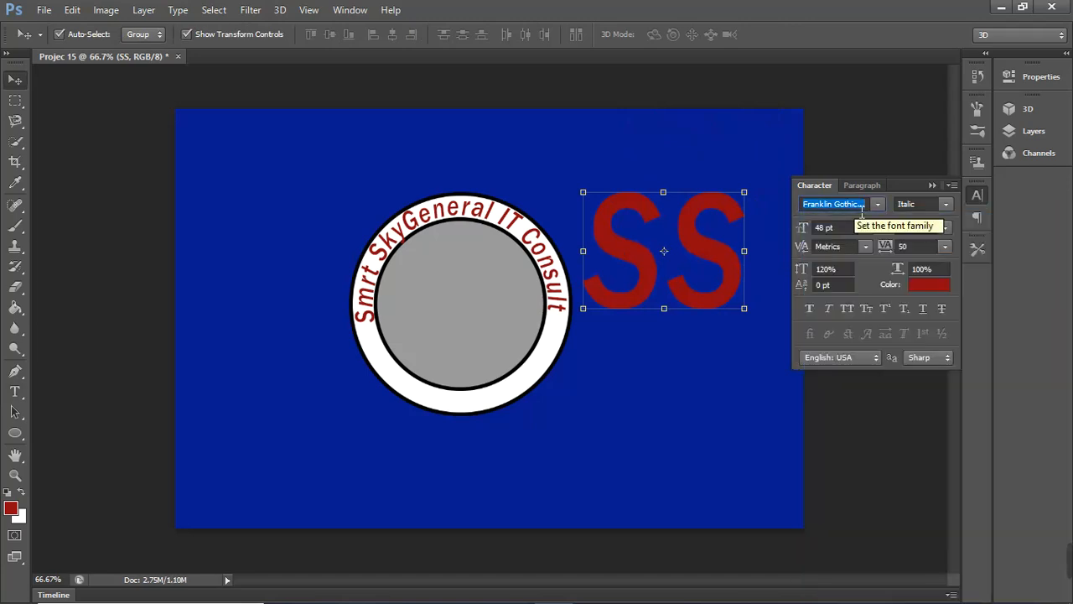
text(Script MT Bold)
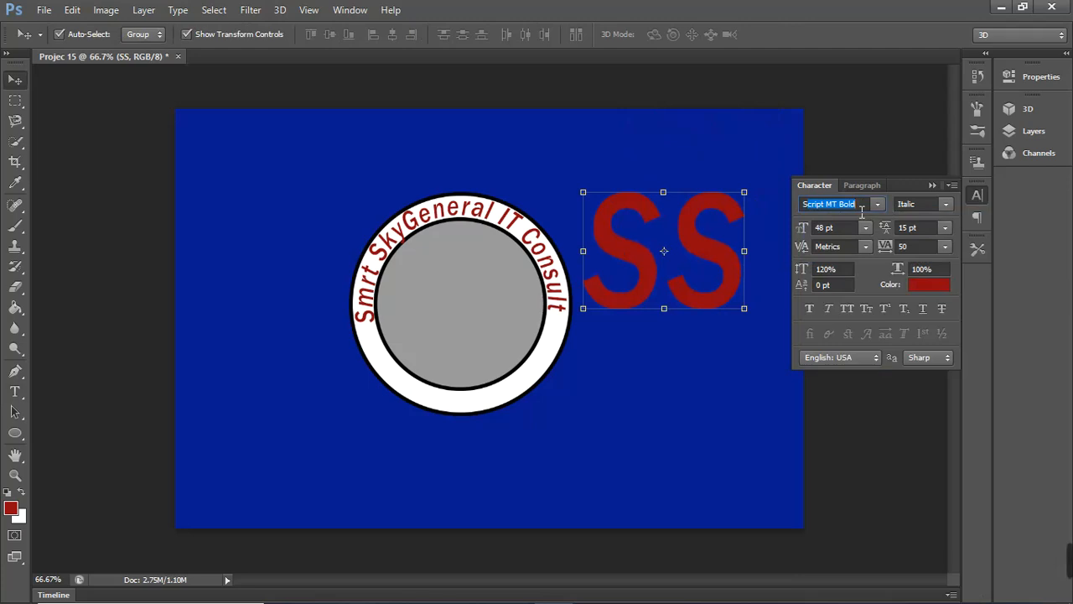
key(Return)
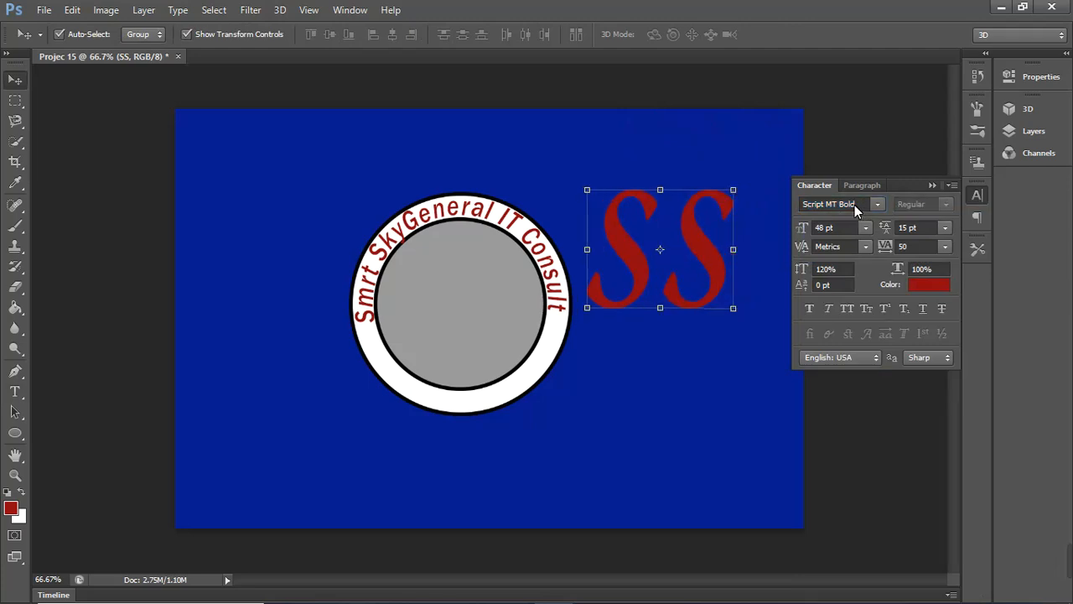
Set the font of the "SS" text to Stencil and deselect the text.
click(877, 205)
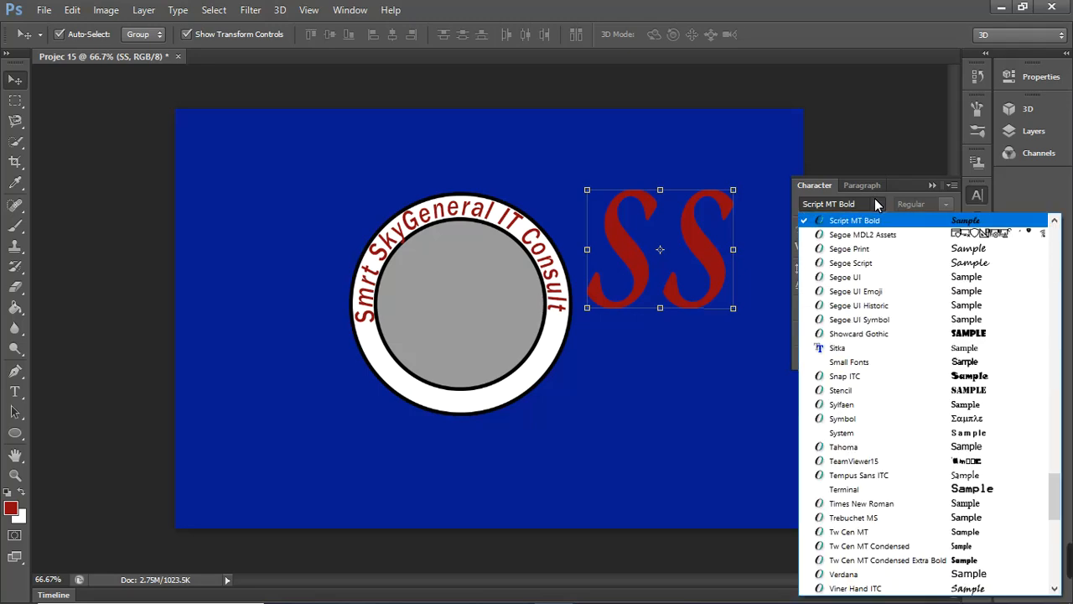
click(914, 390)
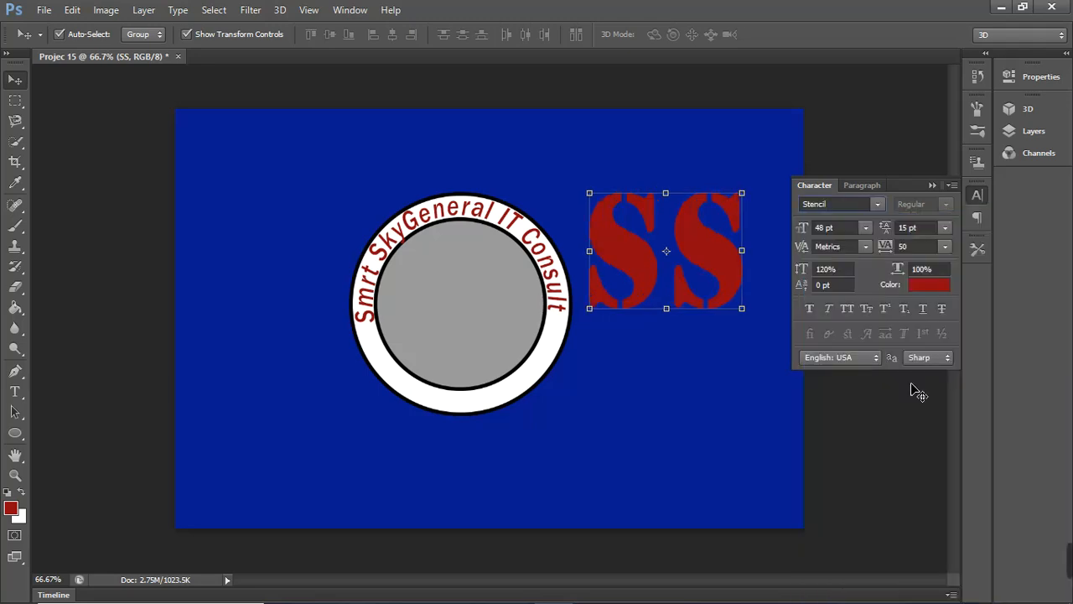
click(781, 183)
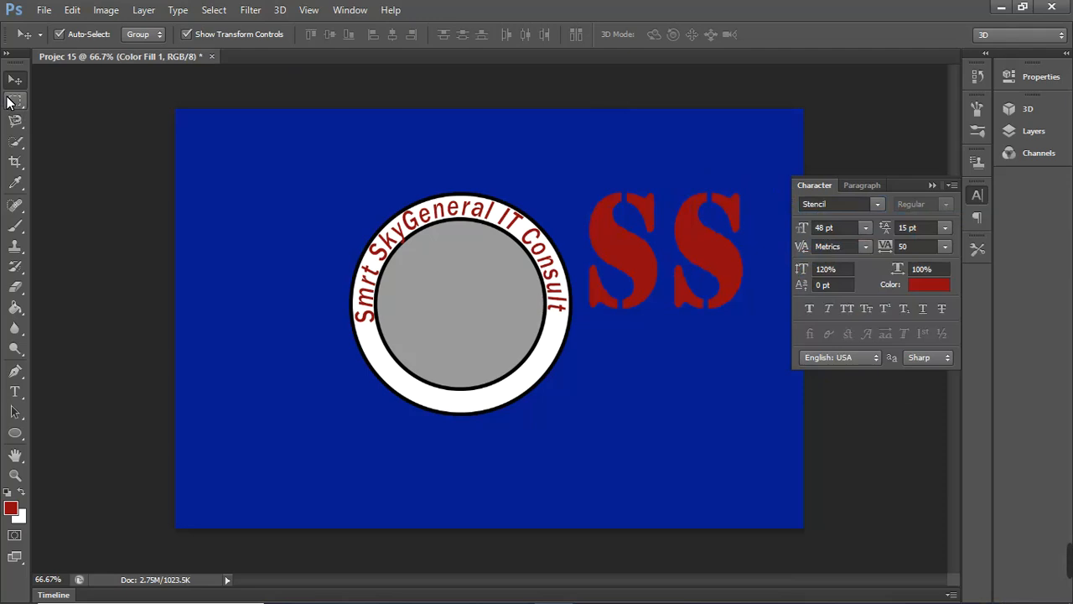
Draw a rectangular marquee selection around the second S of the "SS" text.
click(13, 101)
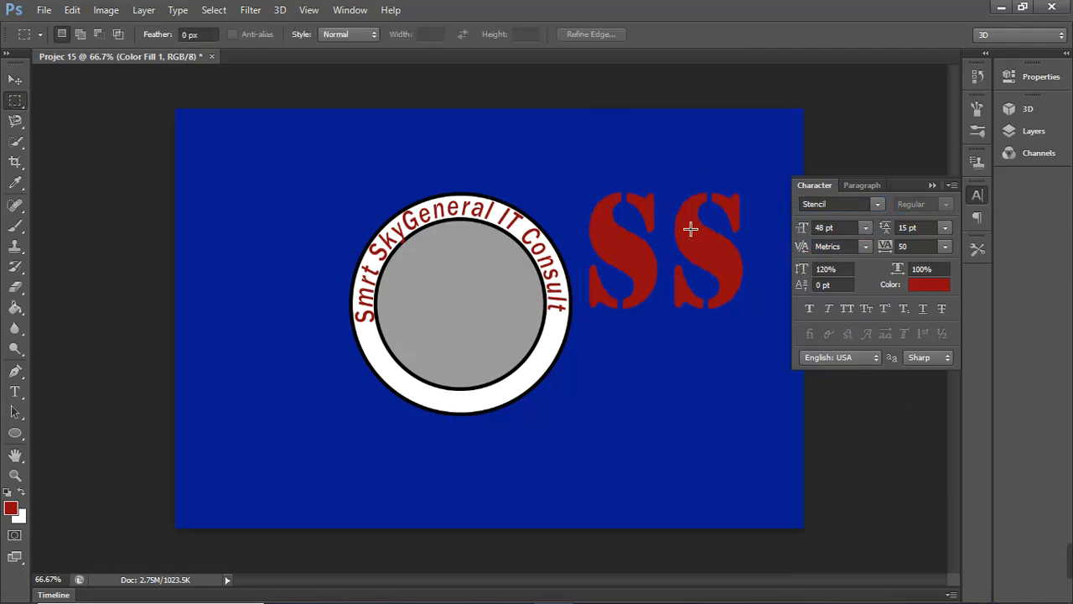
drag(670, 175, 764, 322)
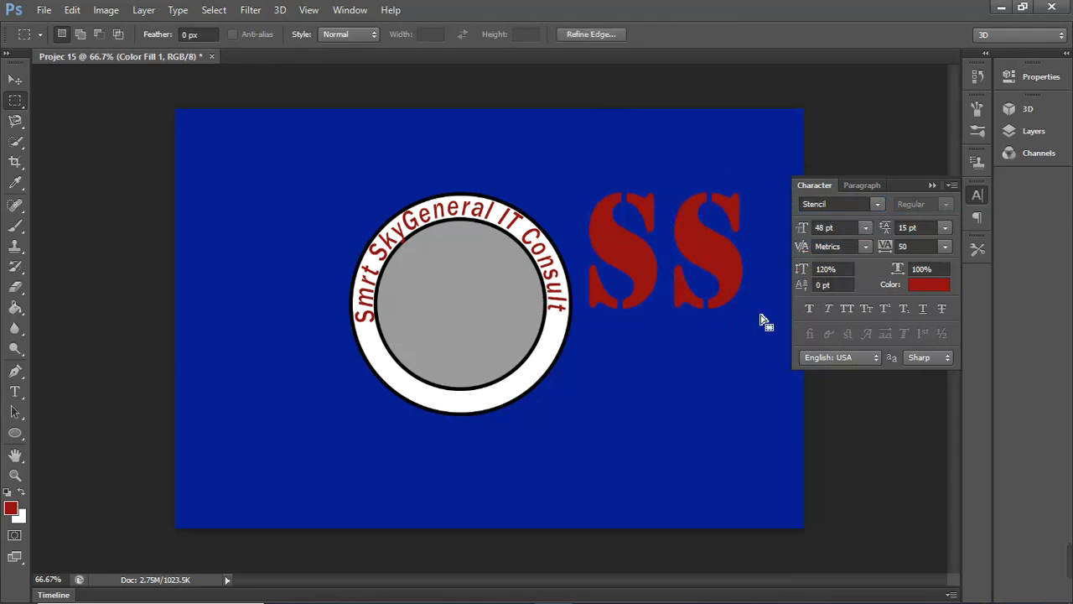
click(931, 185)
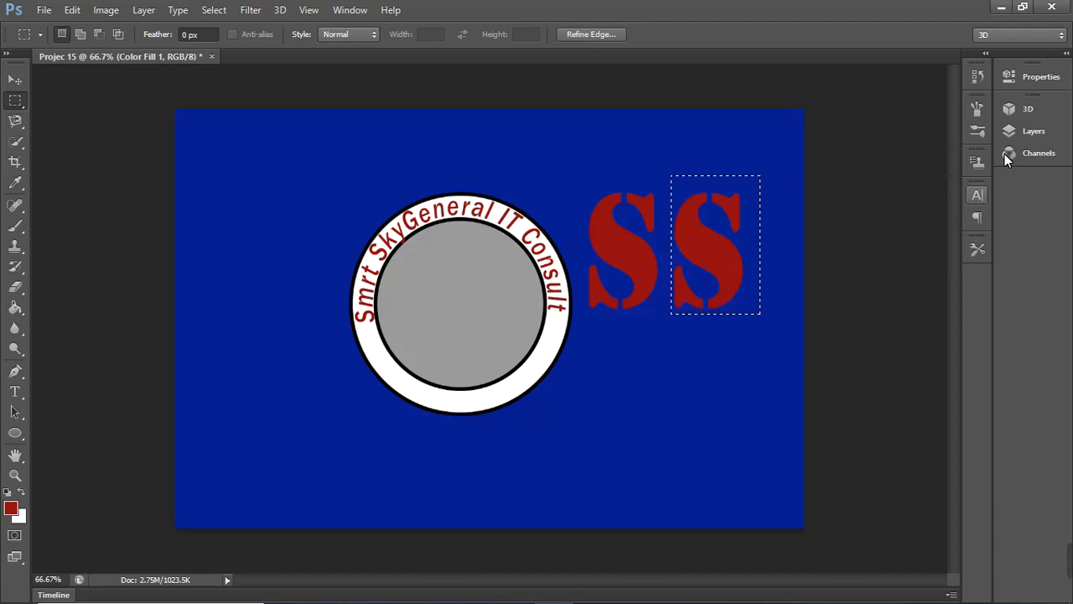
Rasterize the "SS" text layer and cut the selected second S onto its own layer.
click(1028, 131)
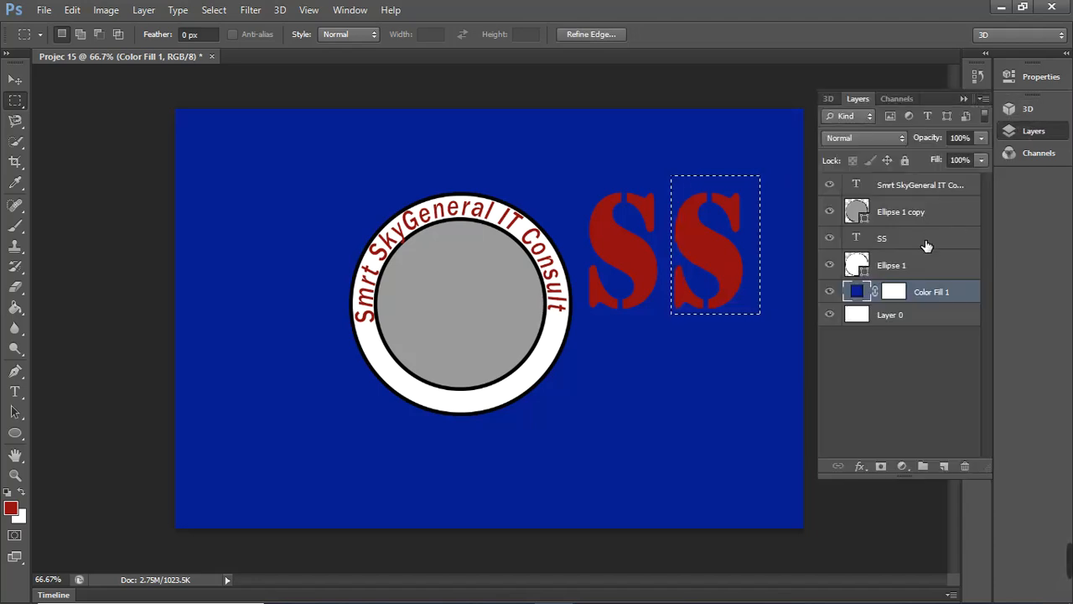
click(912, 237)
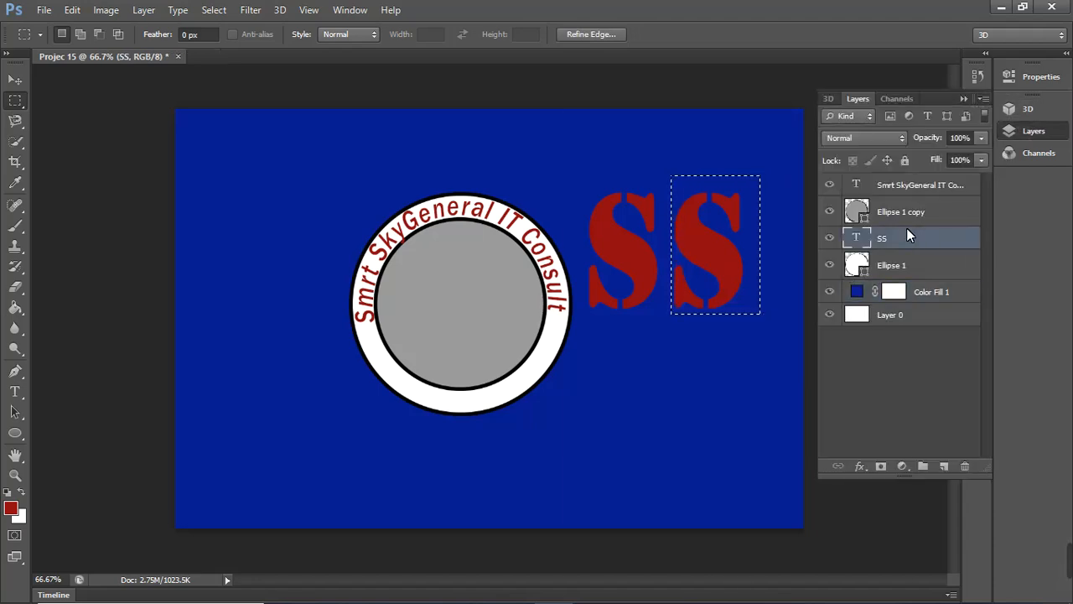
right_click(909, 236)
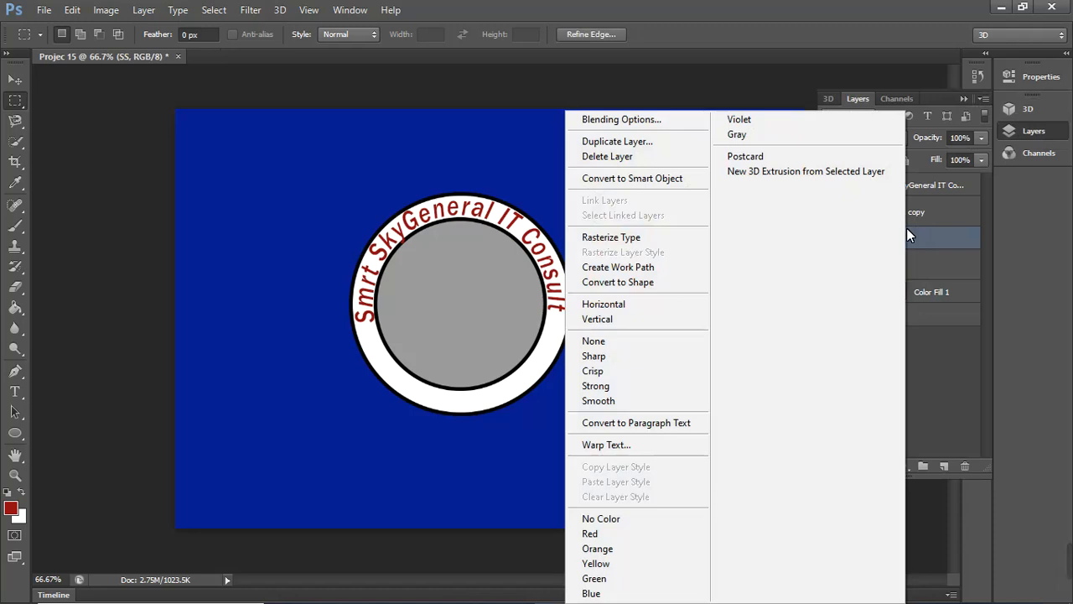
click(637, 239)
right_click(696, 246)
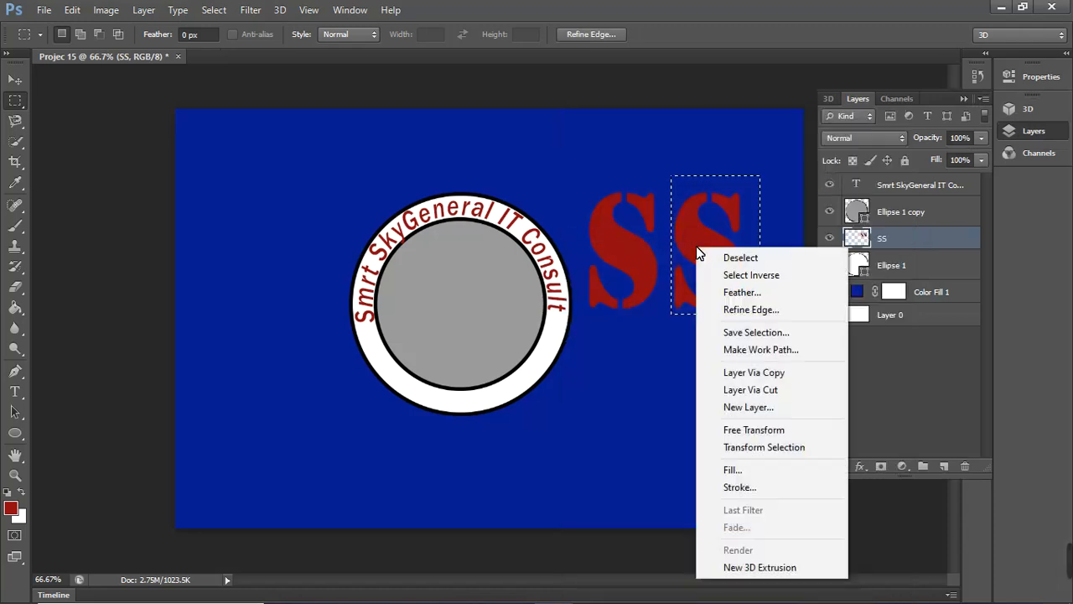
click(778, 390)
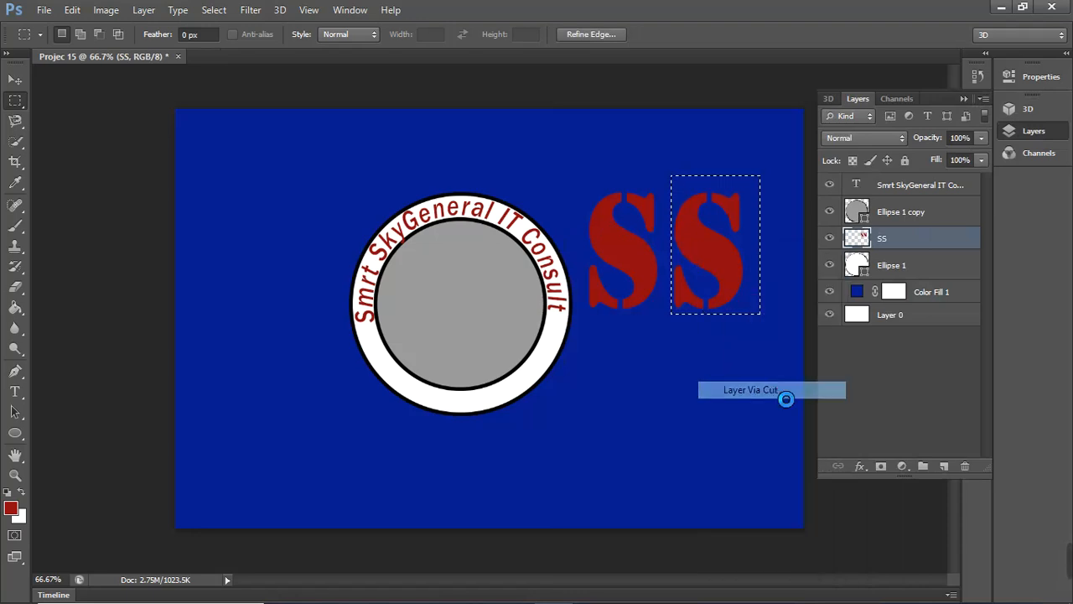
Move the second S horizontally toward the first S until the two letters overlap and form a joined monogram.
key(v)
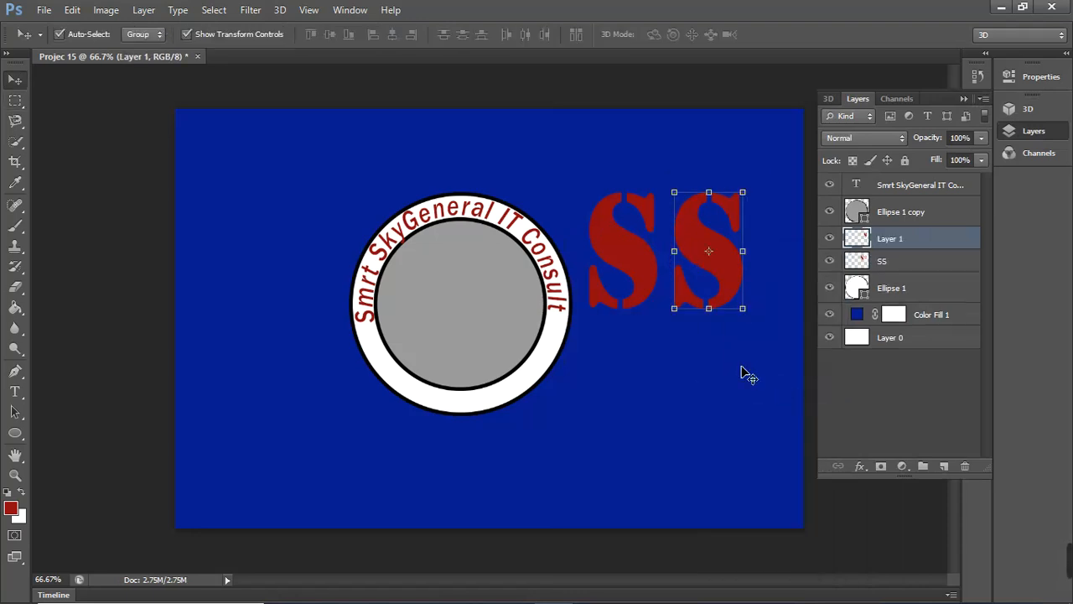
key(Left)
key(Left)
key(Left)
key(Left)
key(Left)
key(Left)
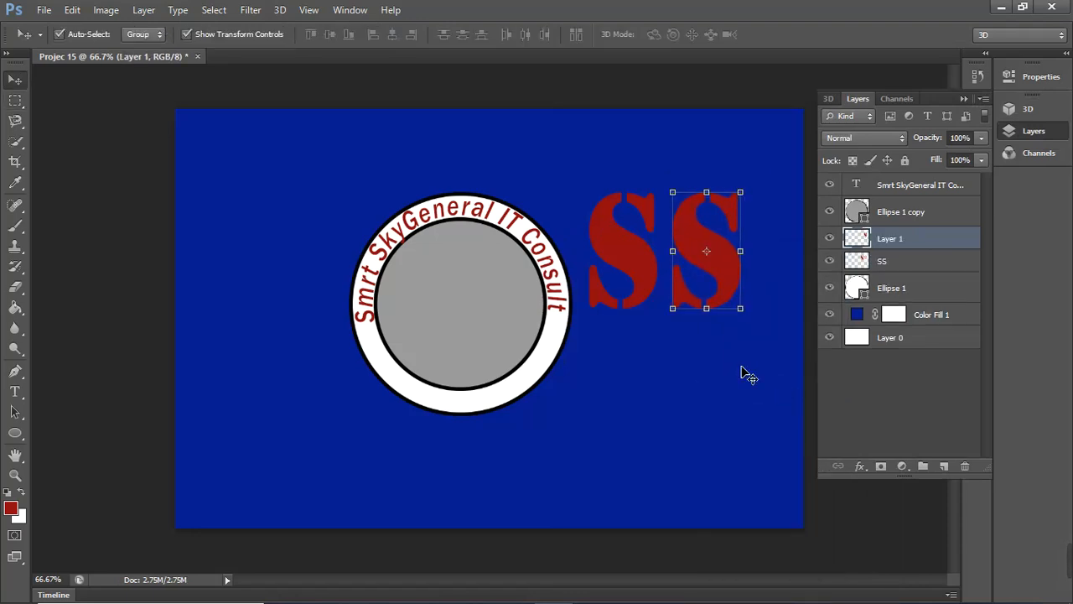
key(Left)
key(Left)
key(Left)
key(Left)
key(Left)
key(Left)
key(Left)
key(Left)
key(Left)
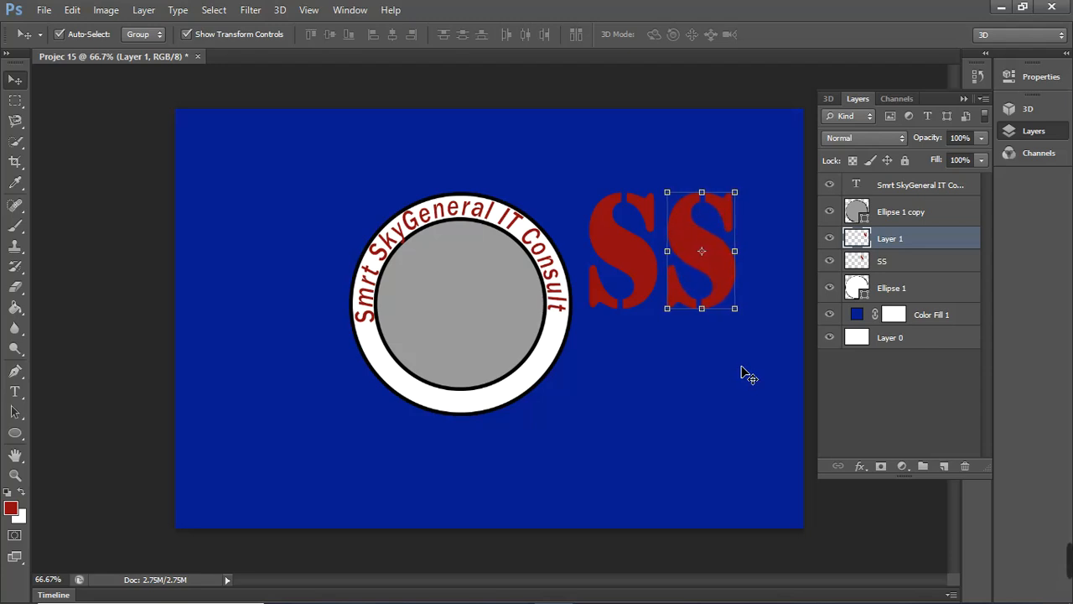
key(Left)
key(Left)
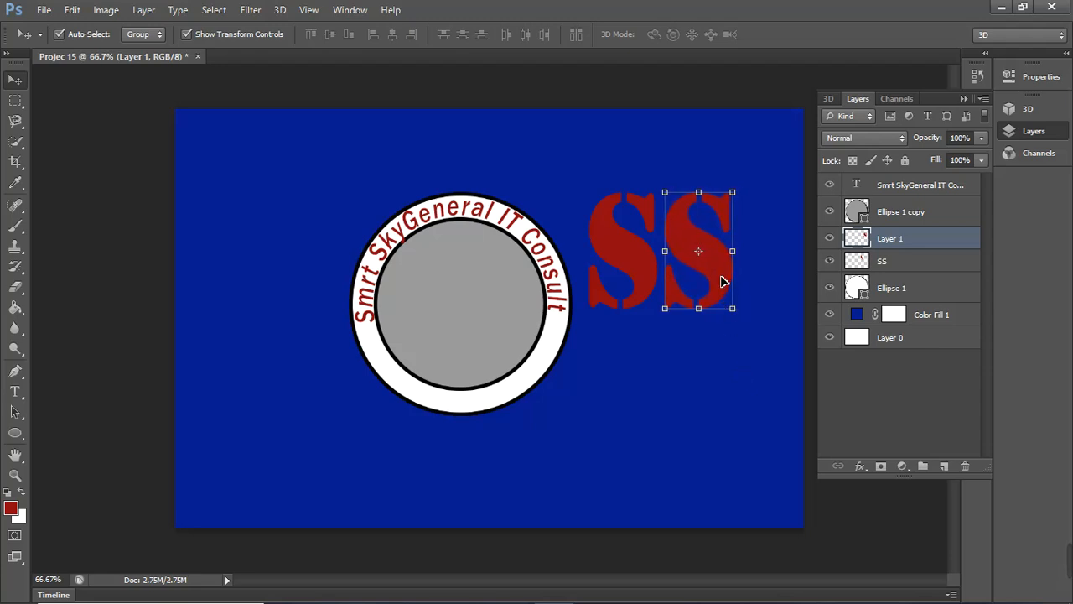
drag(723, 283, 696, 282)
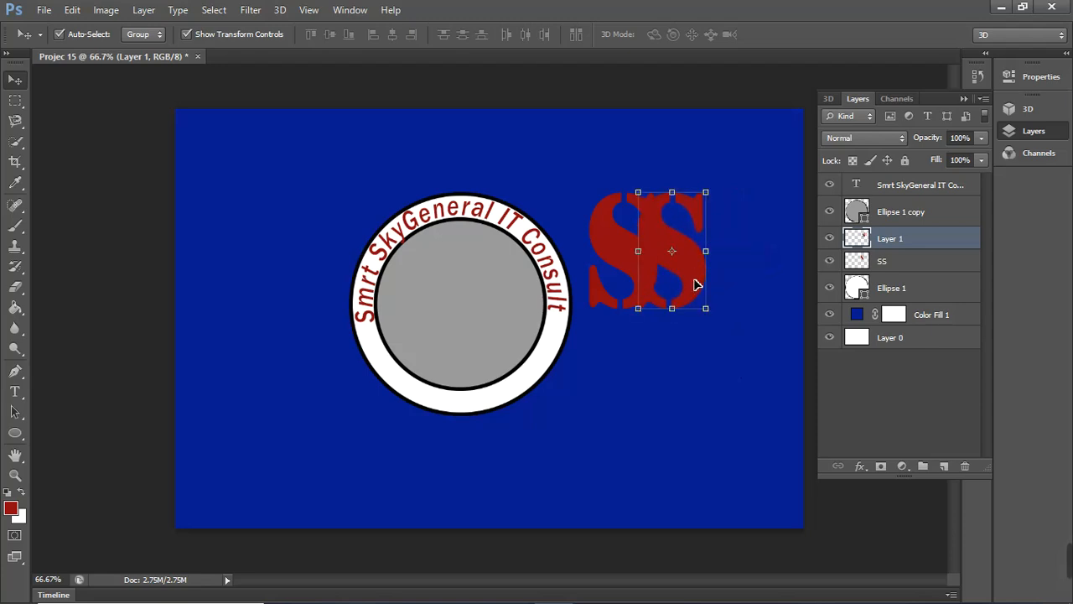
click(760, 232)
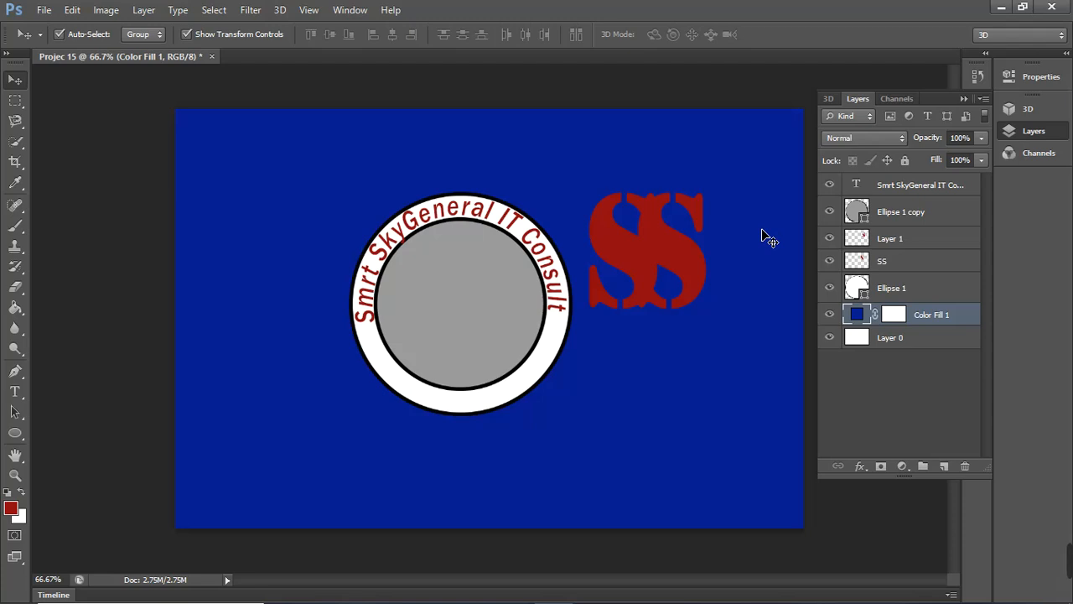
Merge the two layers holding the overlapping S letters into one layer.
click(943, 240)
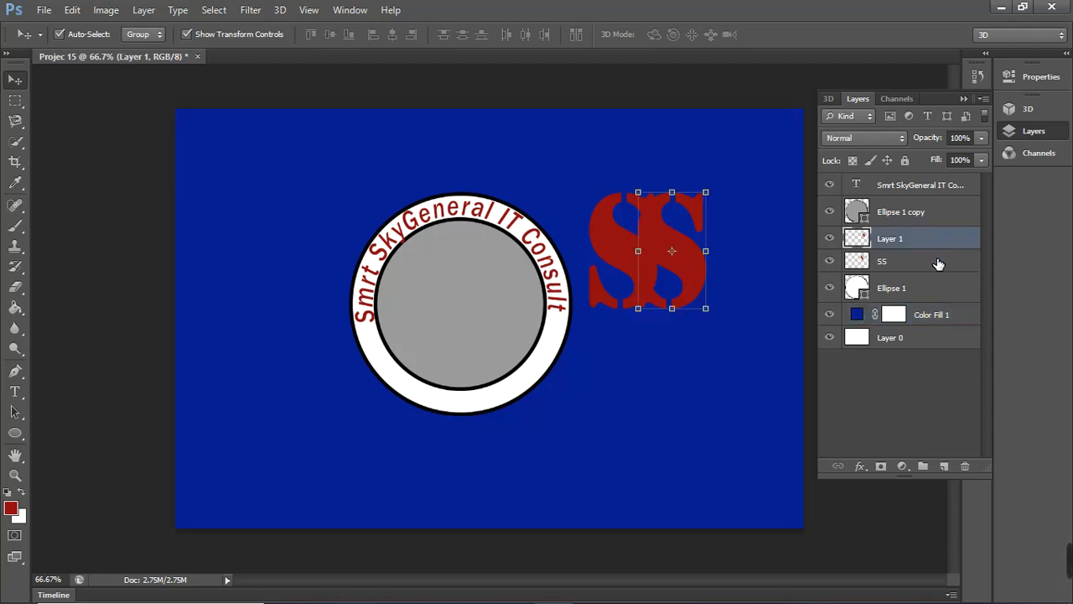
shift+click(938, 264)
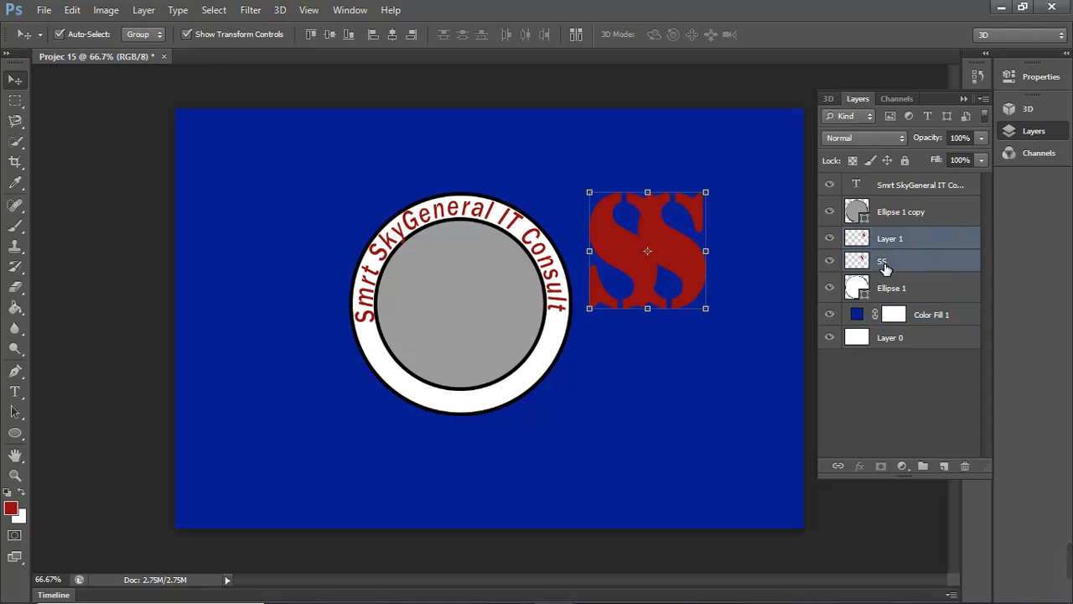
right_click(885, 266)
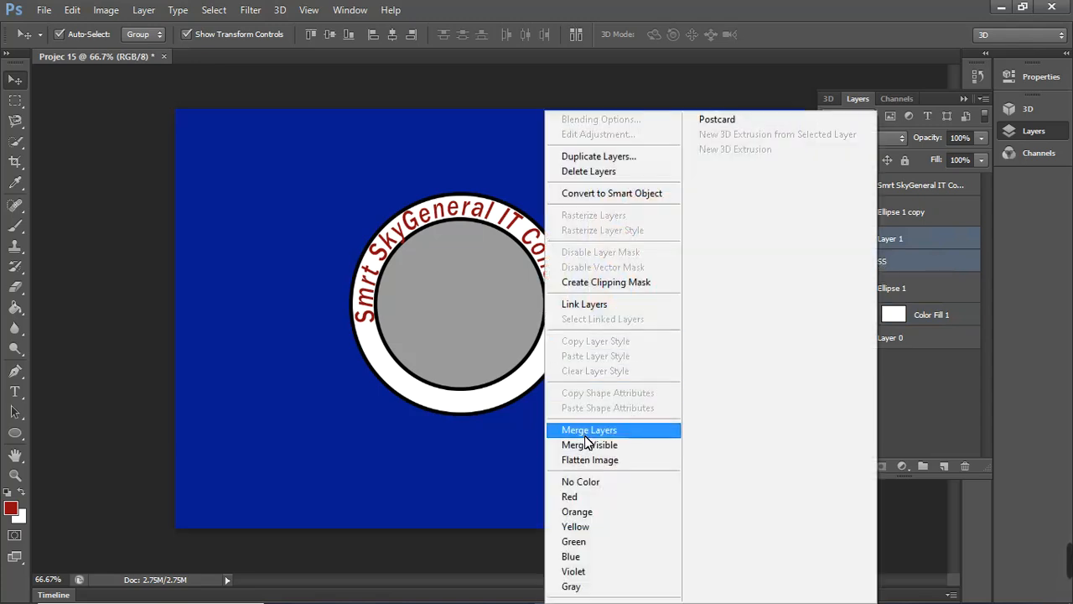
click(585, 435)
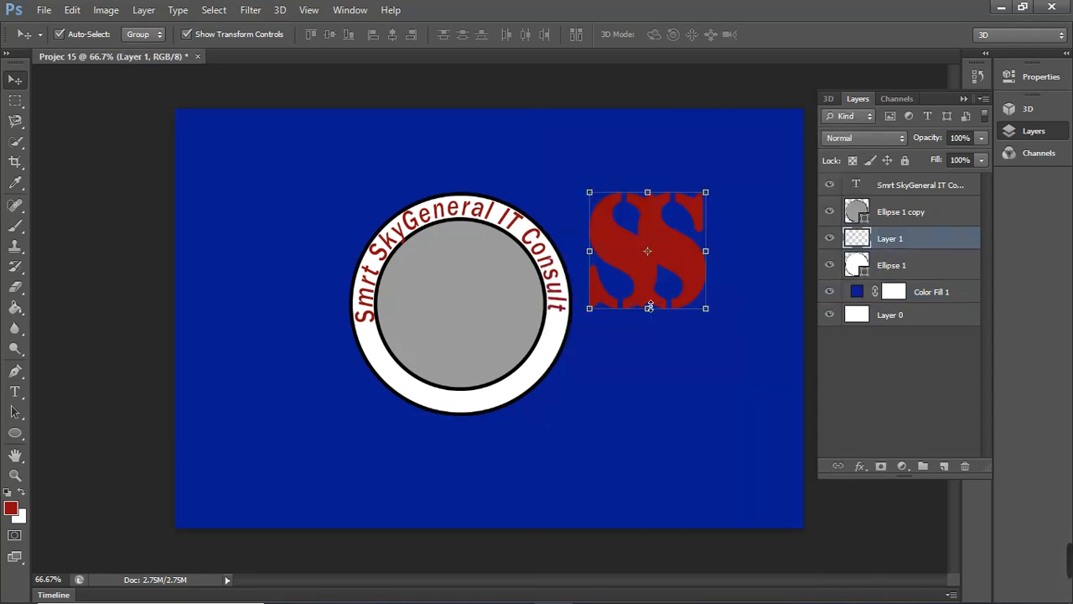
Move the merged SS monogram slightly down, level with the middle of the badge.
right_click(668, 249)
click(668, 249)
drag(690, 272, 693, 310)
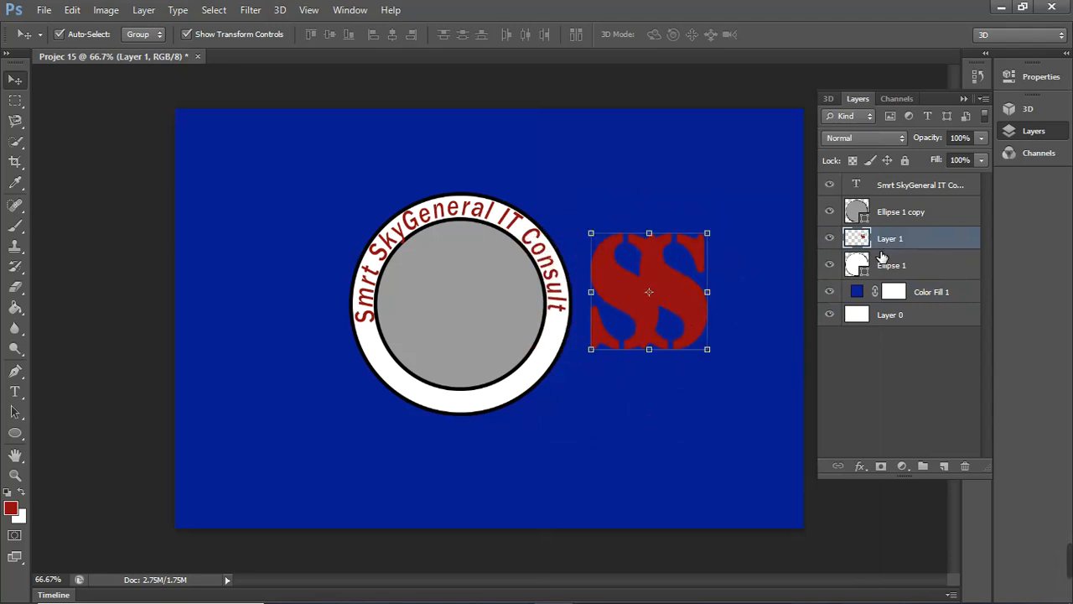
Bring the SS monogram layer to the top of the layer stack and move the monogram onto the gray circle.
drag(896, 241, 889, 181)
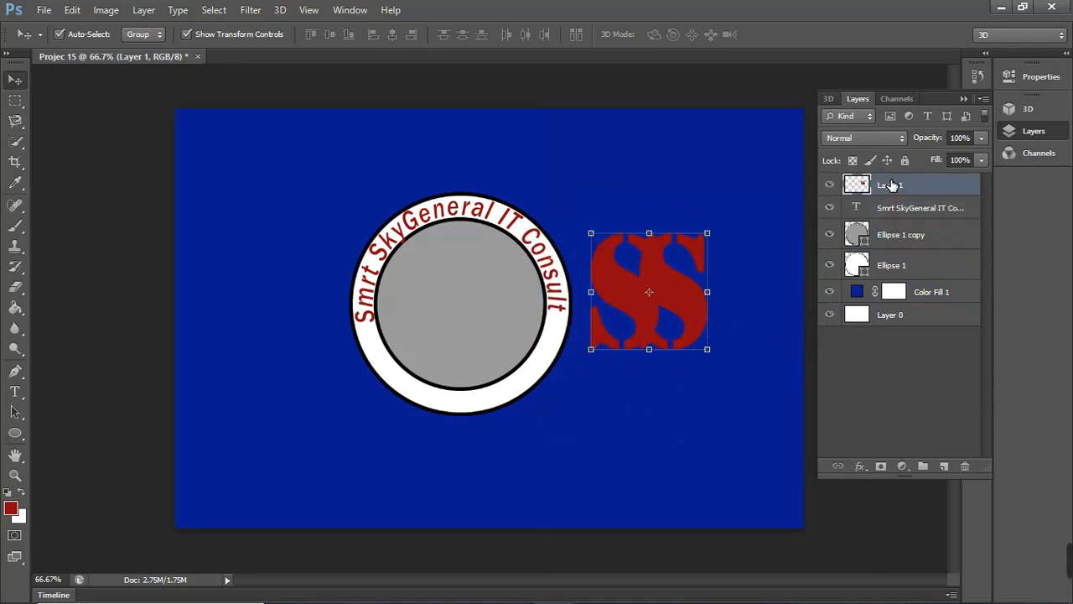
drag(655, 294, 484, 299)
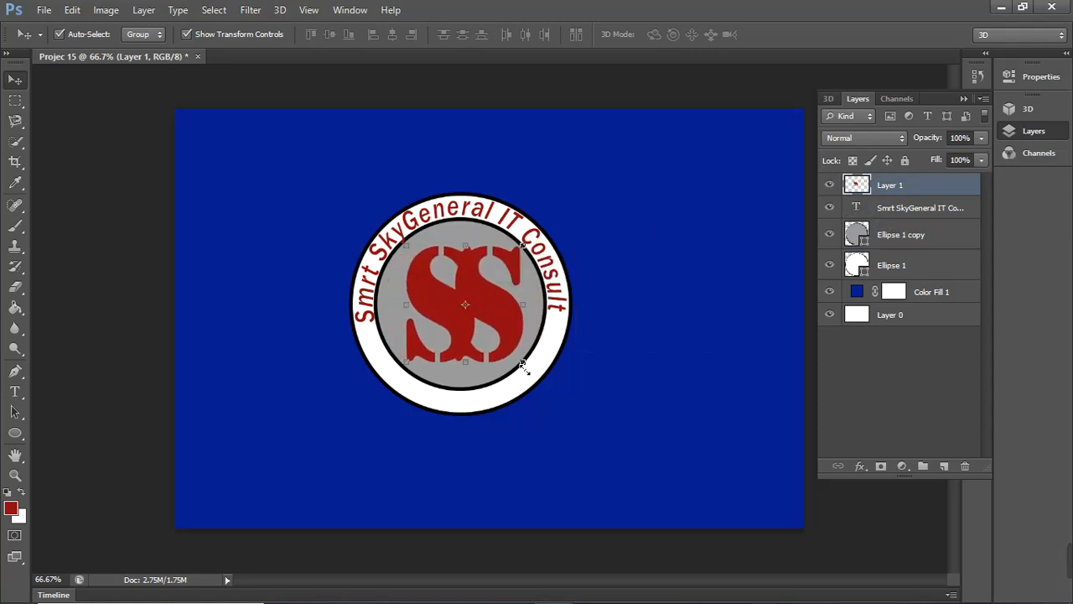
Scale the SS monogram down to about 76% width and 65% height, centered inside the gray circle.
drag(523, 365, 490, 327)
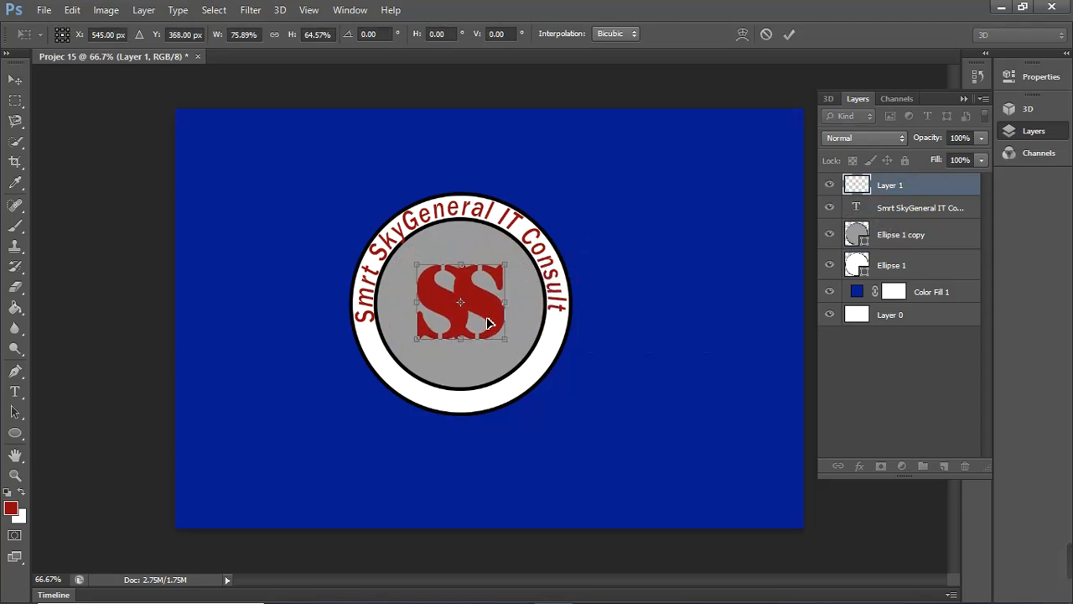
click(793, 34)
click(741, 148)
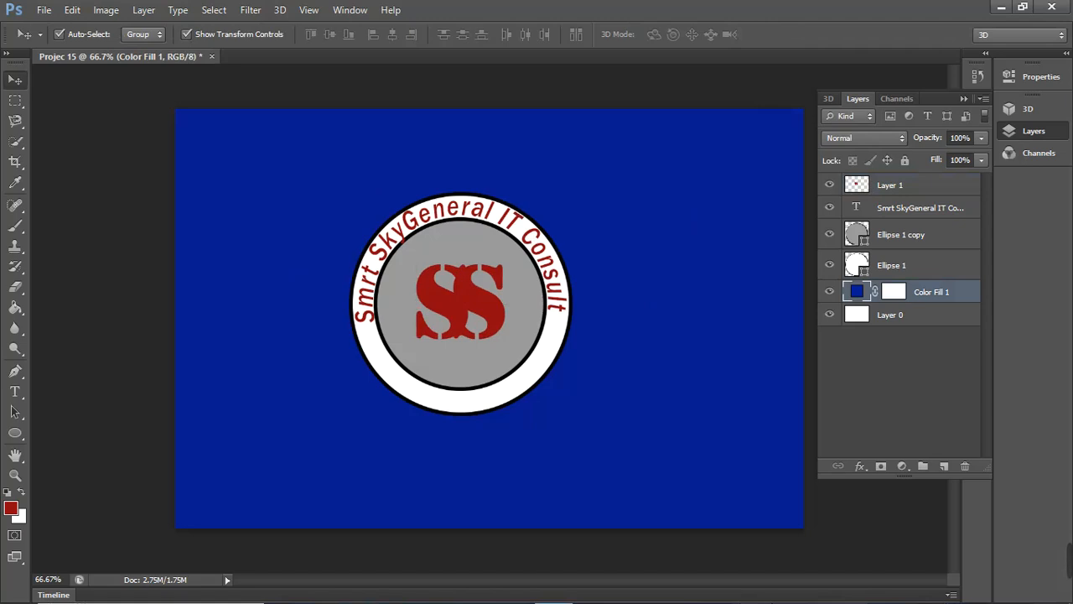
mouse_move(812, 592)
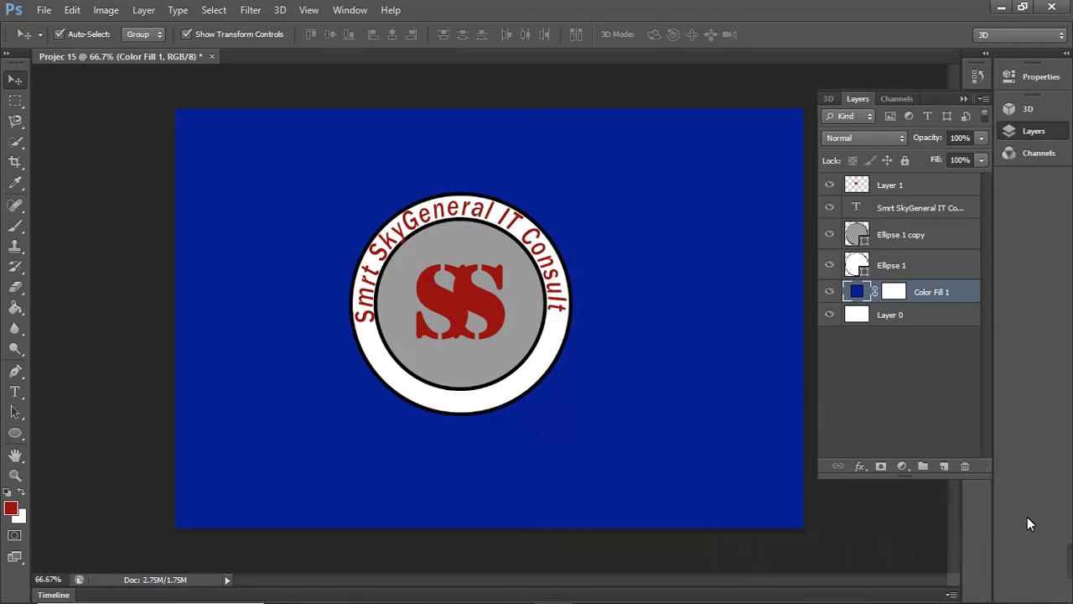
mouse_move(1068, 560)
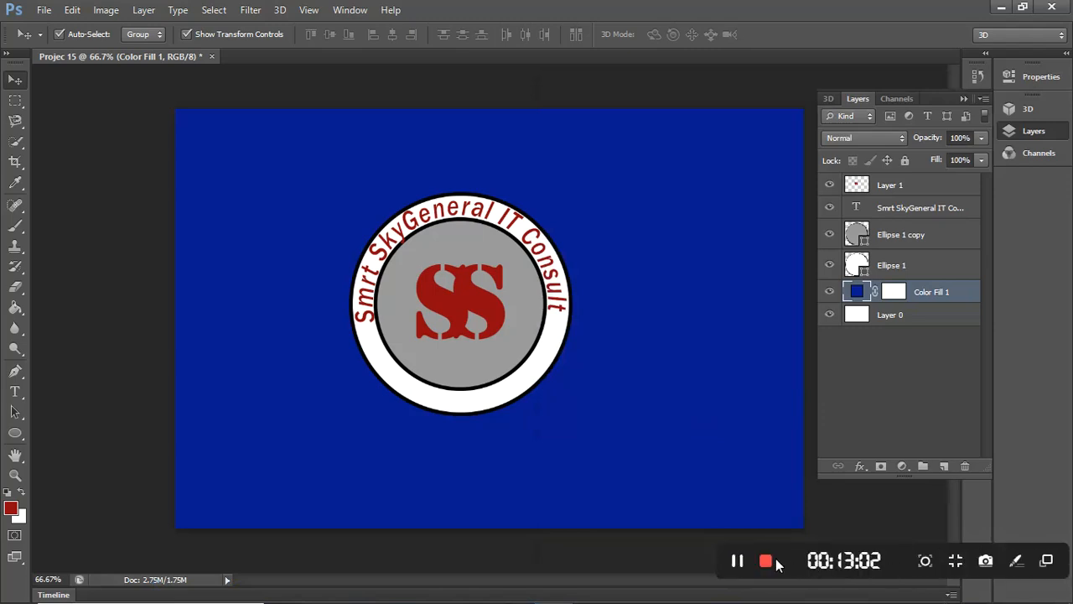